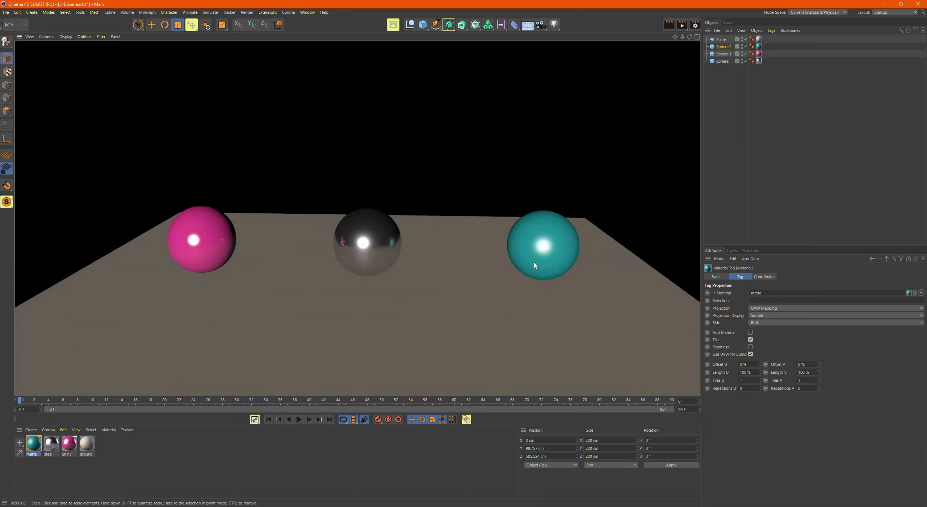
Step: Render the scene to the Picture Viewer and compare the three-sphere render with the earlier torus render in the history
left_click(681, 25)
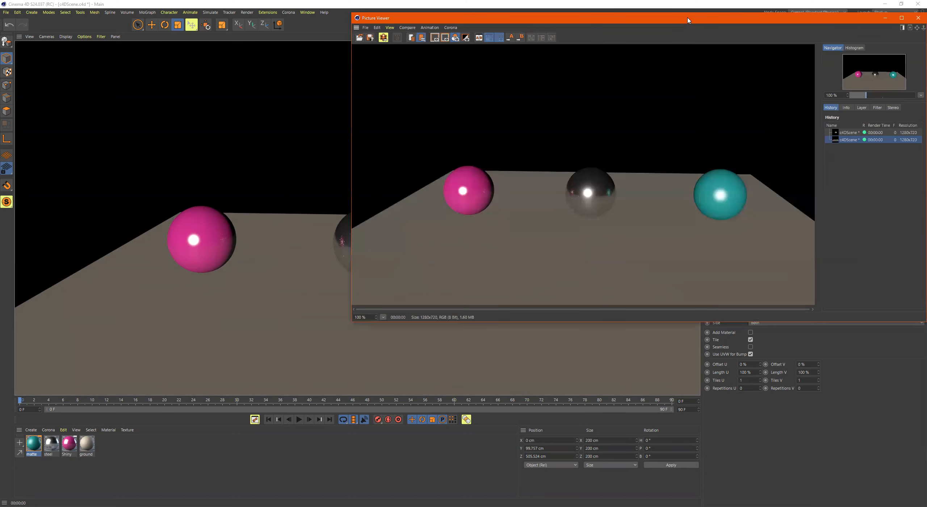
left_click(595, 169)
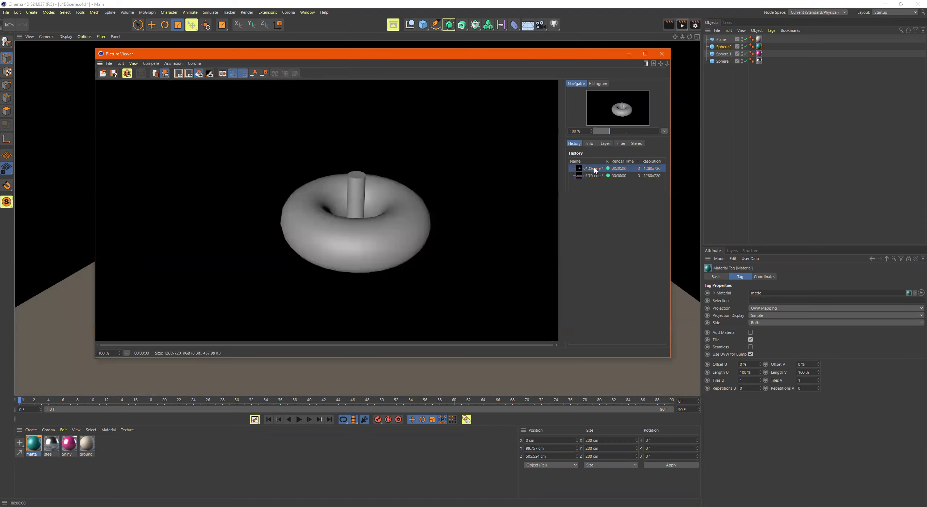
left_click(592, 176)
left_click(594, 169)
left_click(593, 175)
left_click(594, 169)
left_click(593, 177)
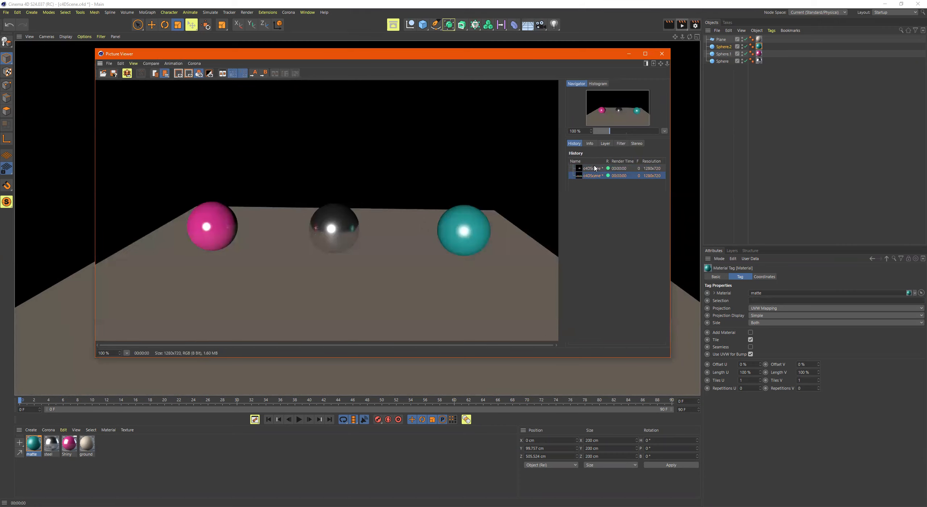
Step: Delete the unsaved torus render from the Picture Viewer history
left_click(594, 168)
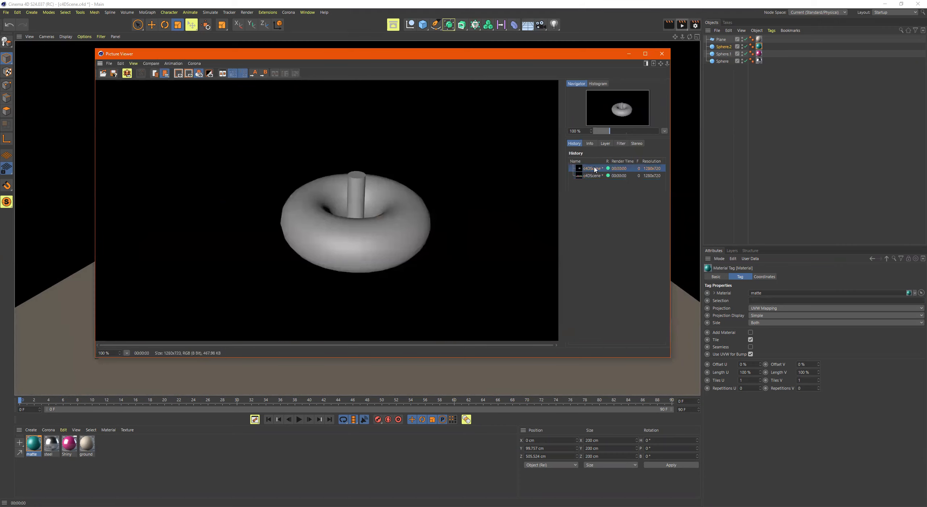
key("Delete")
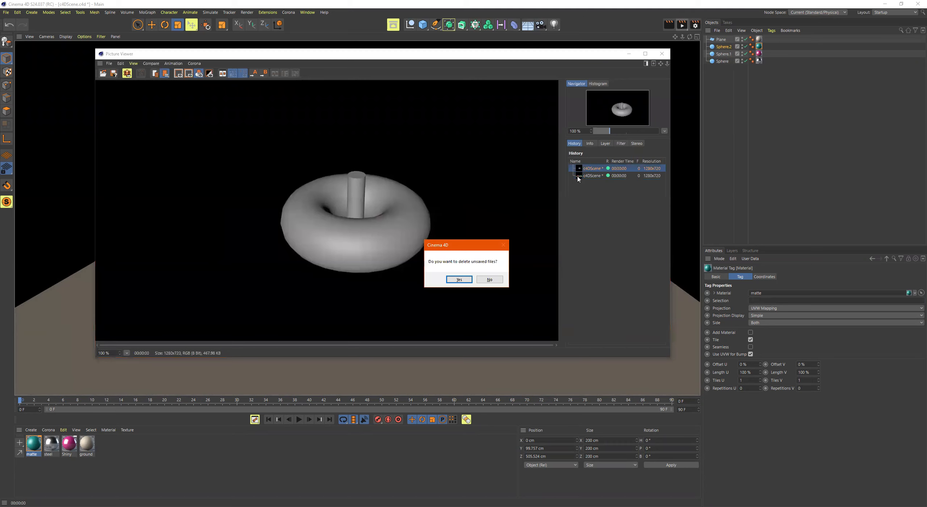
left_click(458, 279)
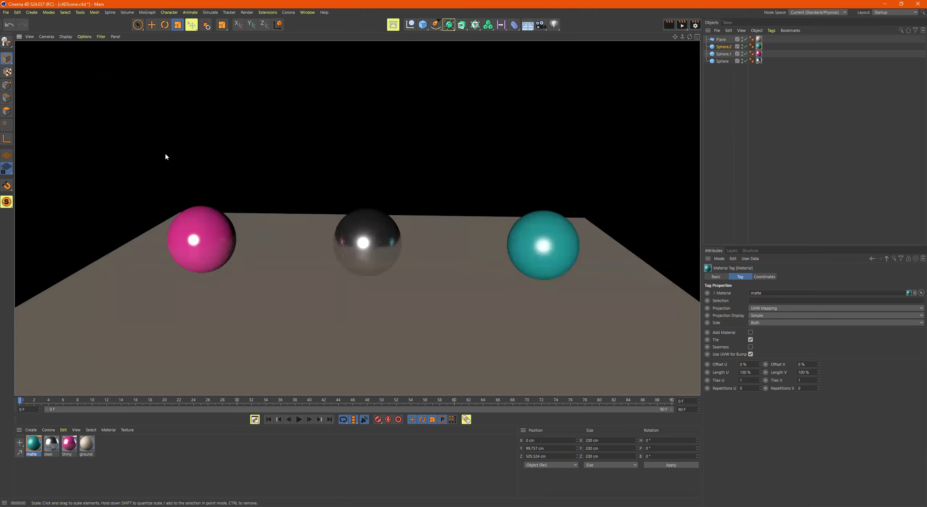
left_click(555, 27)
left_click(580, 35)
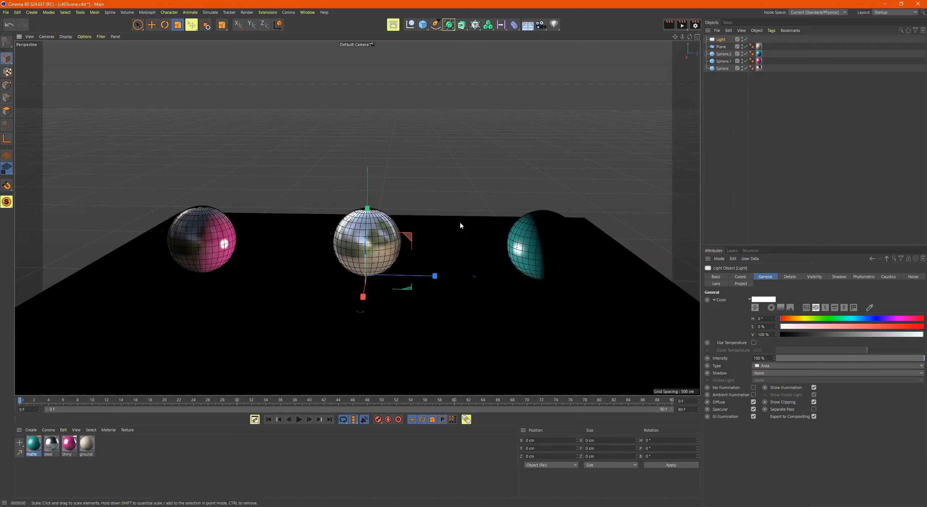
left_click_drag(487, 184, 493, 186, "alt")
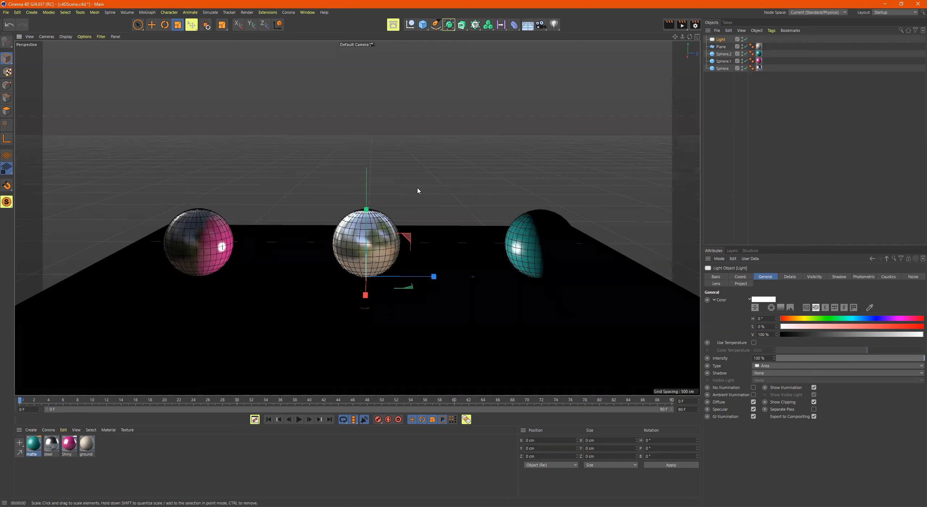
right_click_drag(410, 158, 437, 157, "alt")
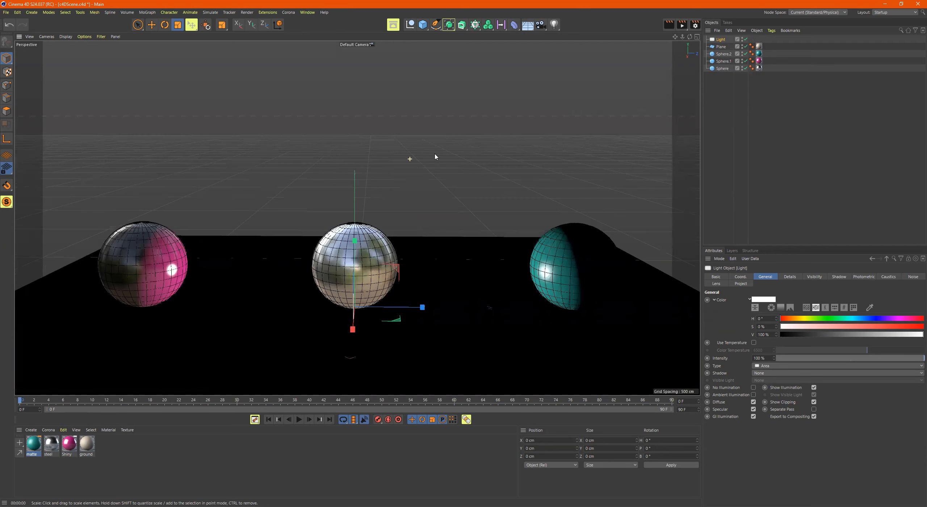
left_click_drag(438, 151, 440, 129, "alt")
middle_click_drag(440, 128, 440, 108, "alt")
right_click_drag(441, 108, 436, 108, "alt")
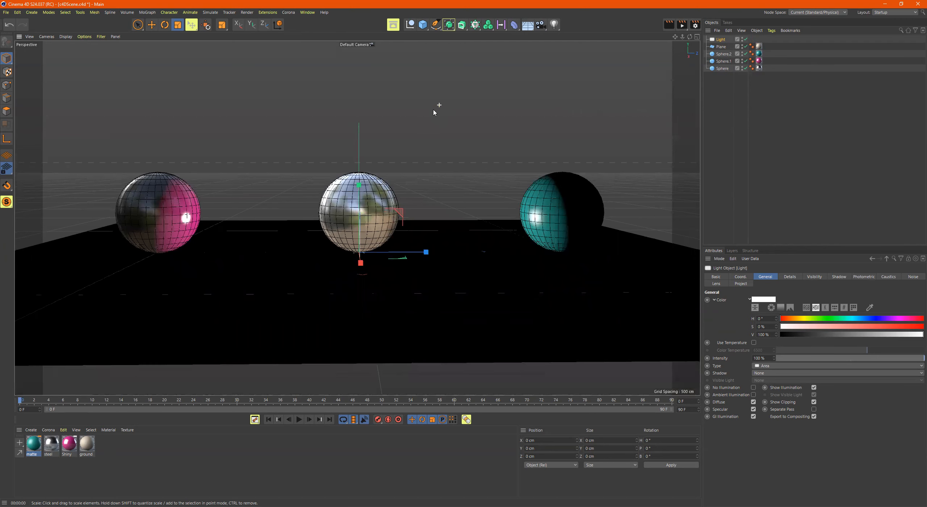
middle_click_drag(437, 107, 448, 119, "alt")
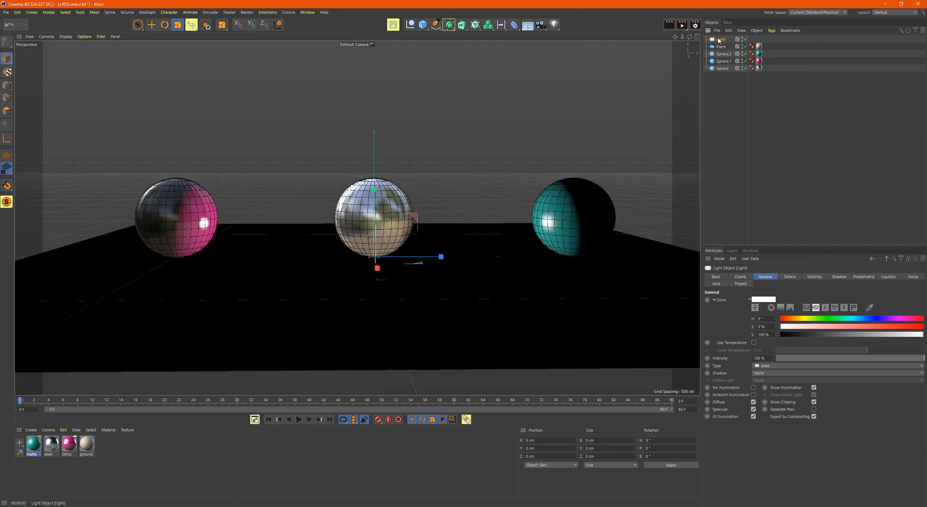
key("Delete")
Step: Frame the three spheres on the plane from a slightly raised angle and add a camera from that view
middle_click_drag(552, 175, 498, 215, "alt")
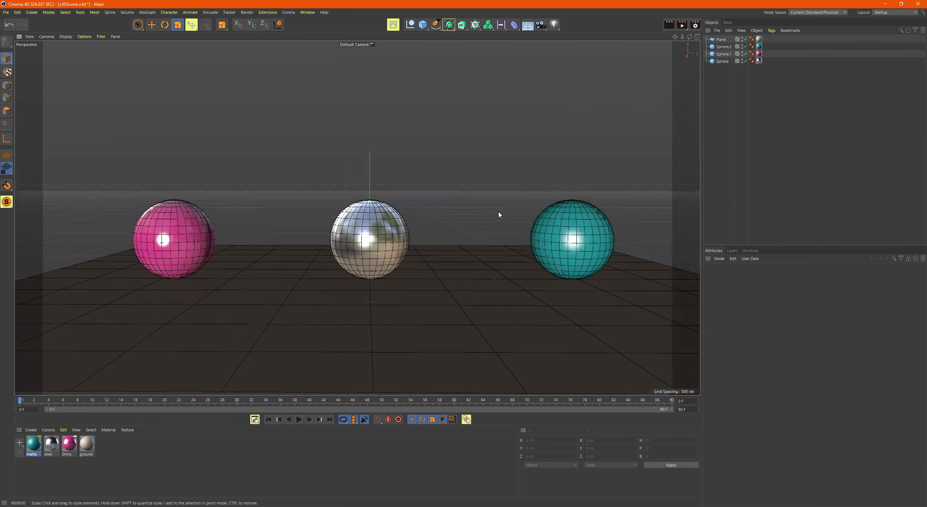
left_click_drag(498, 214, 490, 218, "alt")
left_click_drag(495, 169, 479, 182, "alt")
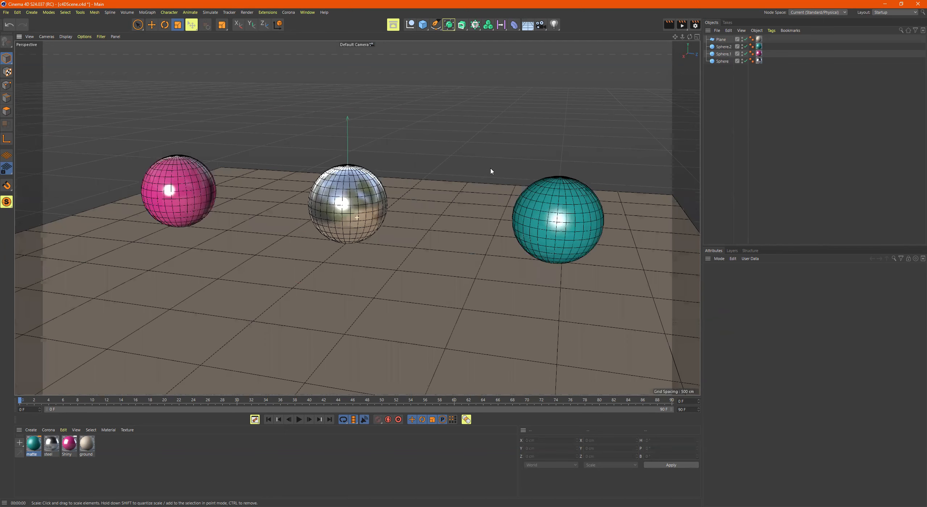
left_click_drag(479, 144, 512, 162, "alt")
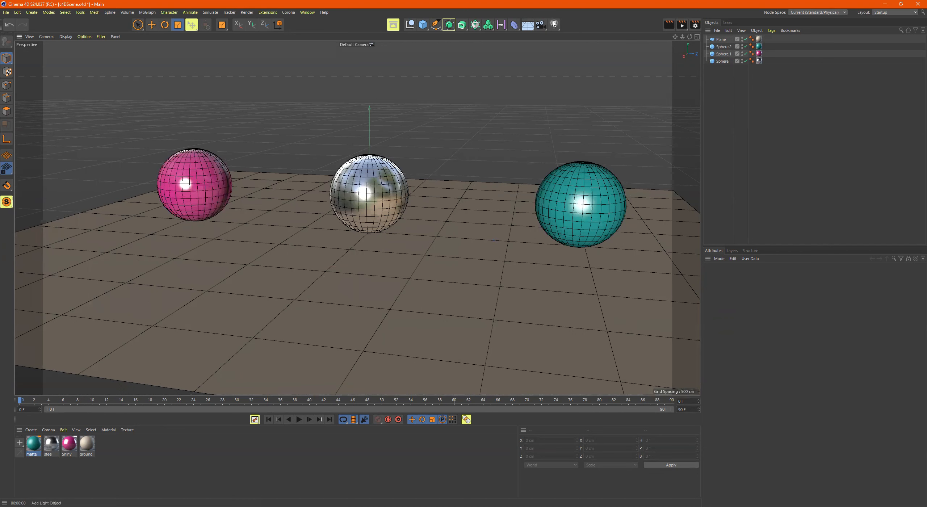
left_click(540, 26)
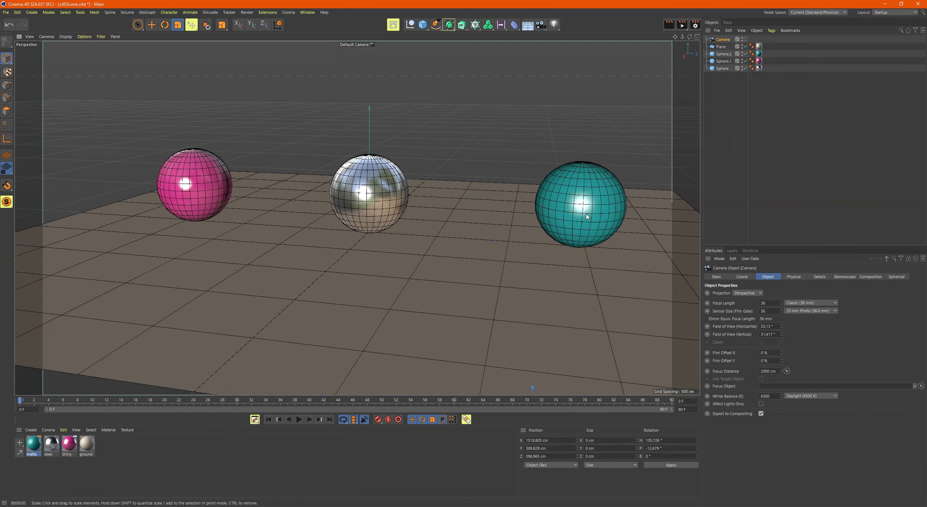
Step: Examine the new camera's position and field-of-view frame relative to the spheres and plane from several angles and distances
scroll(588, 216, "down", 3)
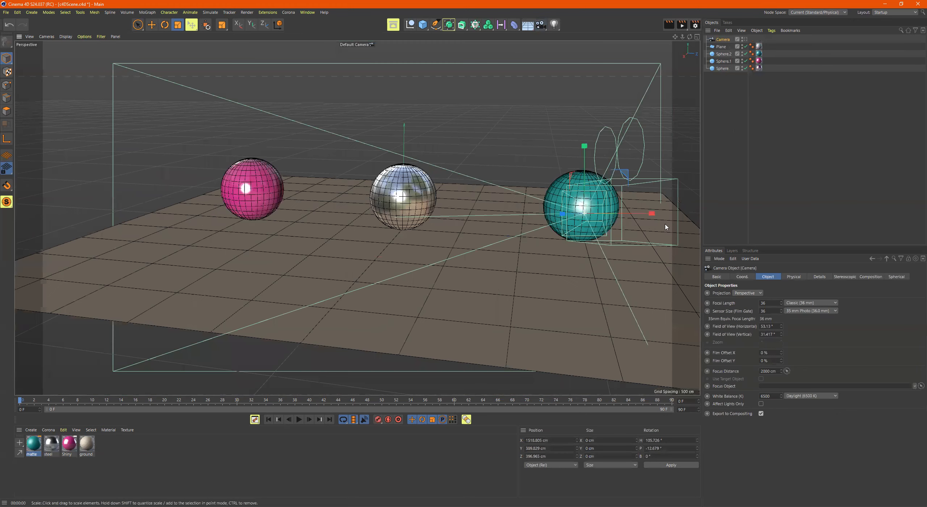
scroll(403, 184, "down", 5)
left_click_drag(402, 185, 436, 177, "alt")
scroll(507, 170, "up", 2)
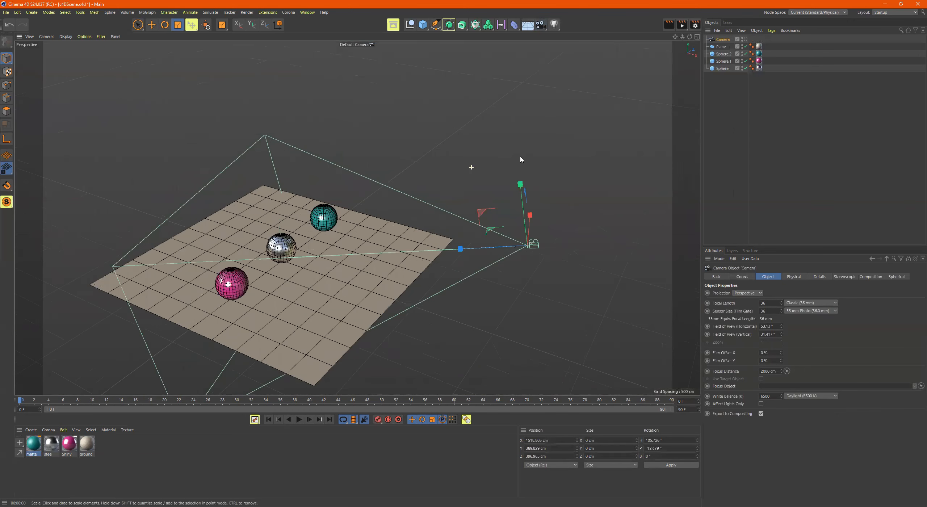
scroll(517, 167, "up", 2)
left_click_drag(517, 168, 560, 162, "alt")
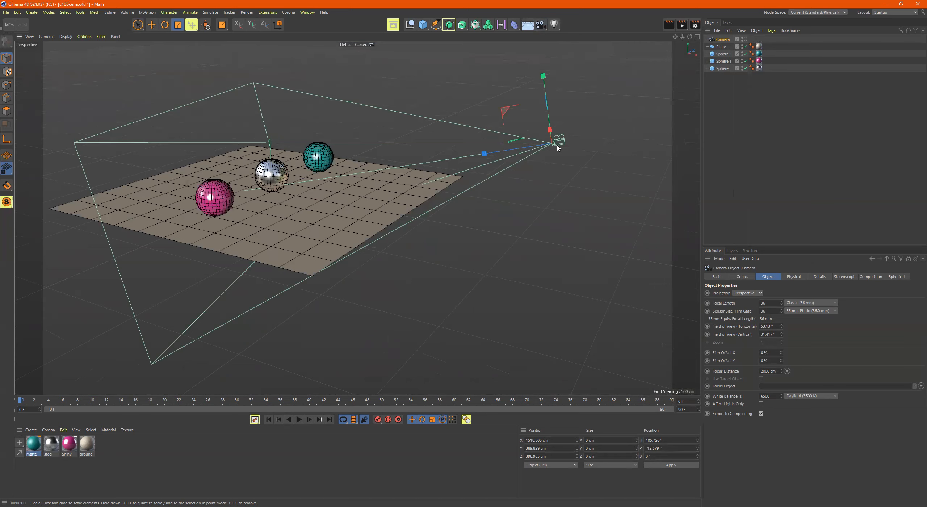
right_click_drag(561, 193, 480, 208, "alt")
left_click_drag(525, 228, 569, 217, "alt")
left_click_drag(508, 217, 511, 223, "alt")
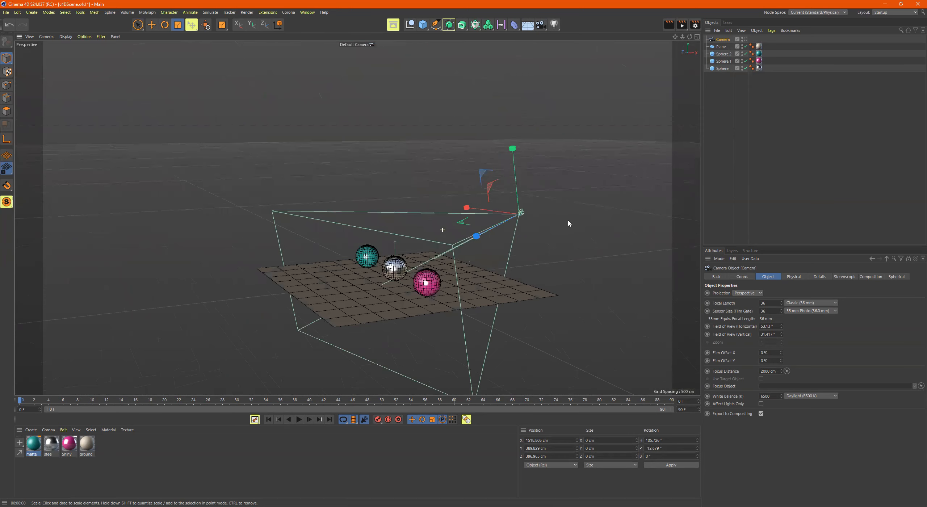
right_click_drag(511, 224, 517, 247, "alt")
left_click_drag(366, 242, 453, 254, "alt")
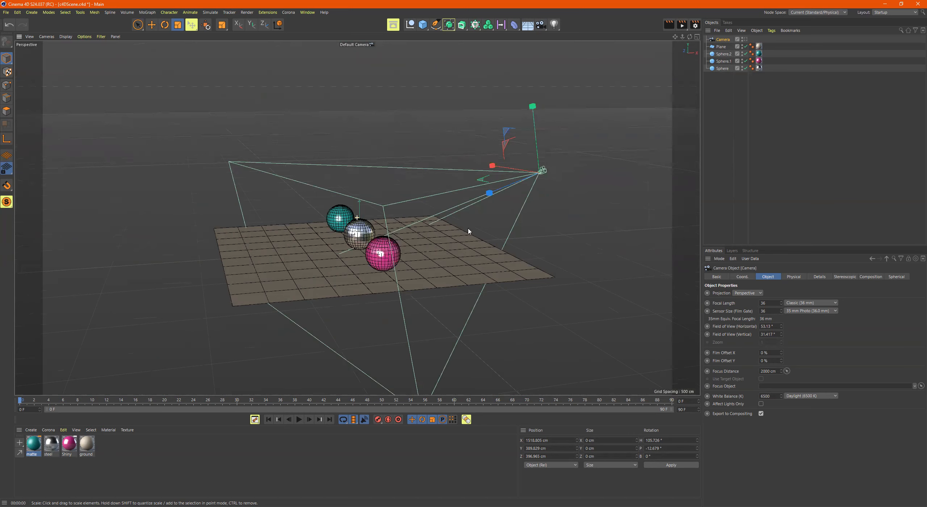
right_click_drag(368, 228, 374, 242, "alt")
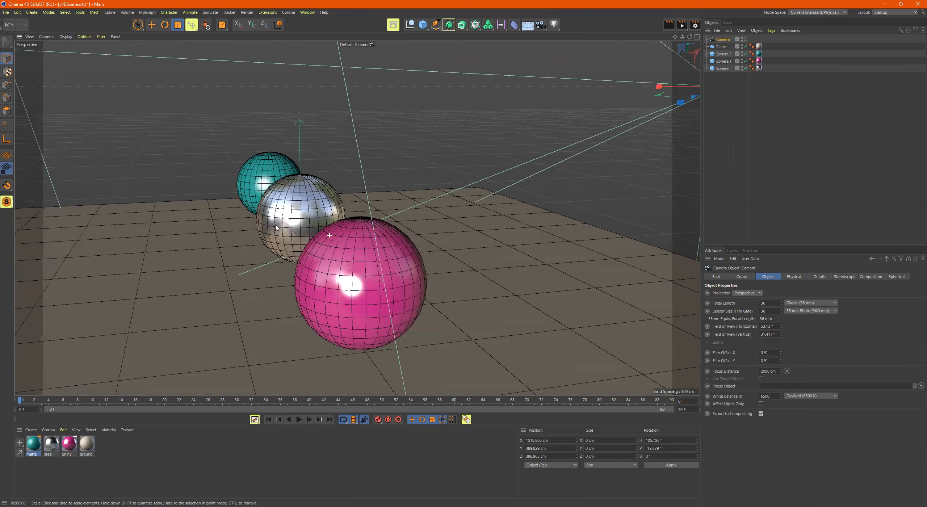
left_click_drag(417, 232, 373, 195, "alt")
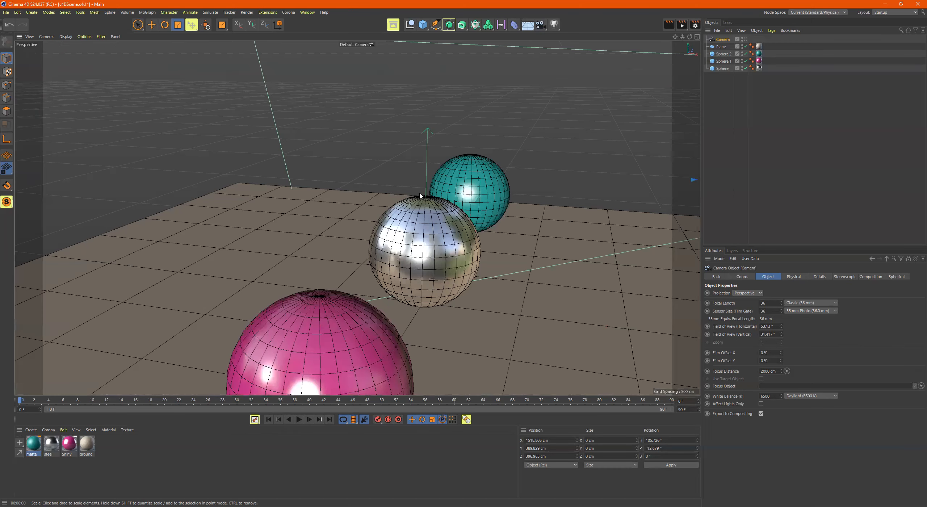
right_click_drag(392, 193, 273, 284, "alt")
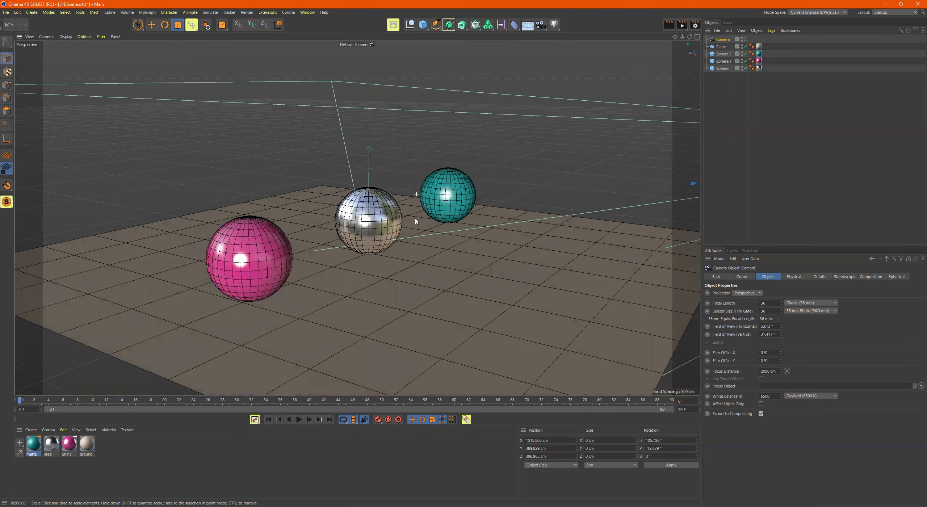
right_click_drag(406, 162, 497, 200, "alt")
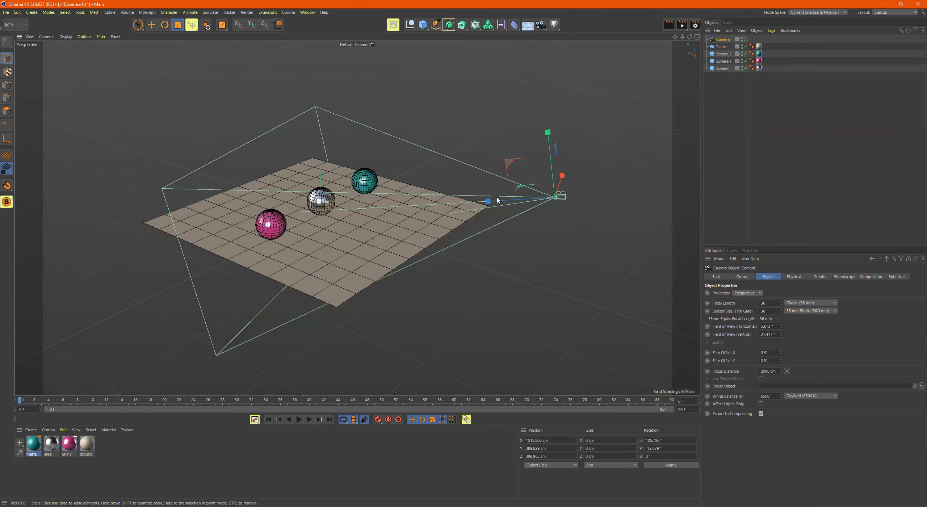
mouse_move(582, 224)
left_mouse_down("alt")
mouse_move(602, 224)
mouse_move(583, 235)
left_mouse_up("alt")
scroll(589, 189, "up", 3)
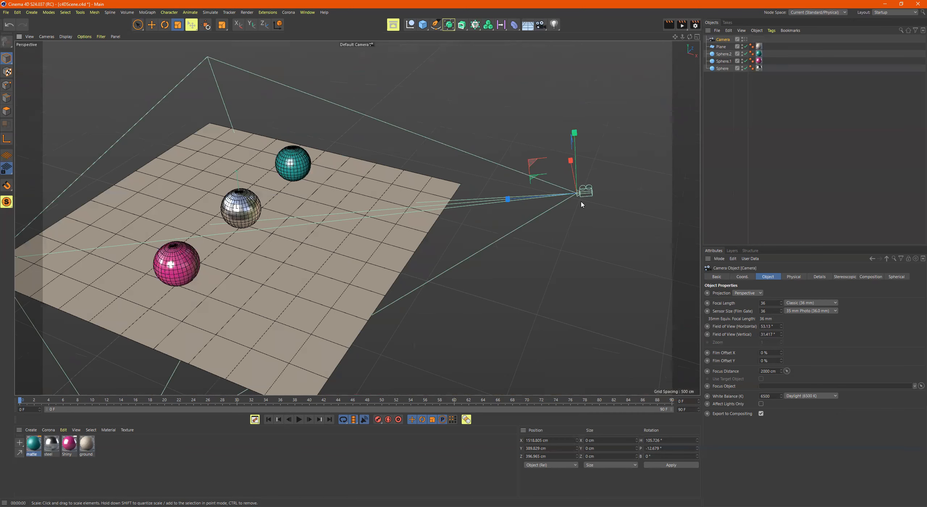
left_click_drag(469, 239, 415, 266, "alt")
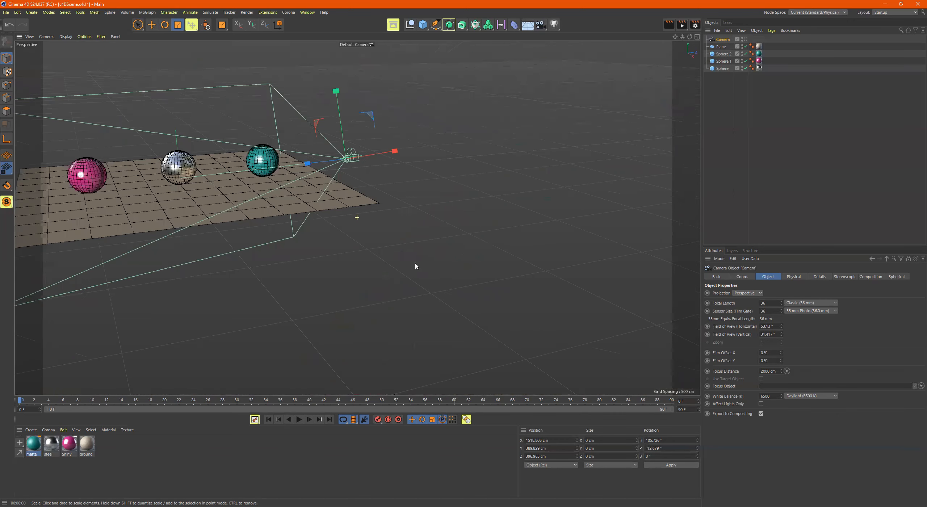
left_click_drag(387, 239, 398, 216, "alt")
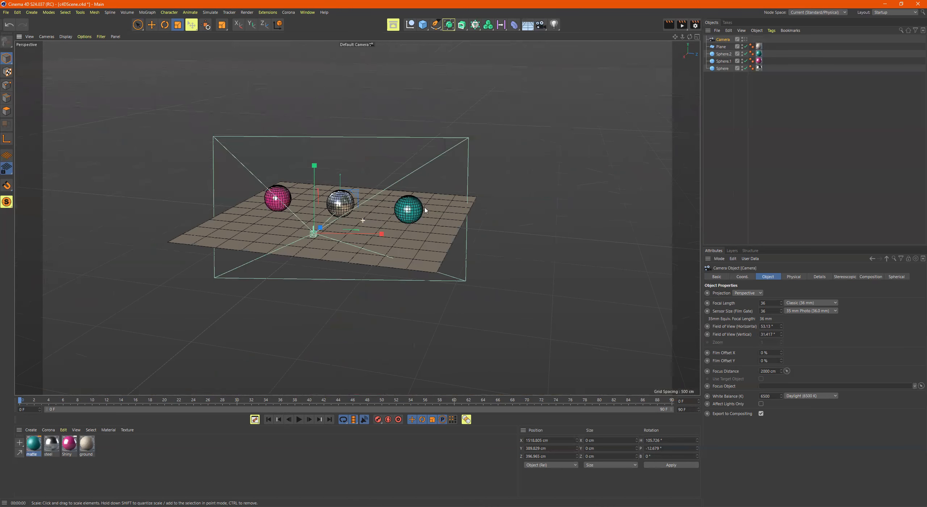
scroll(402, 207, "up", 3)
scroll(367, 185, "up", 4)
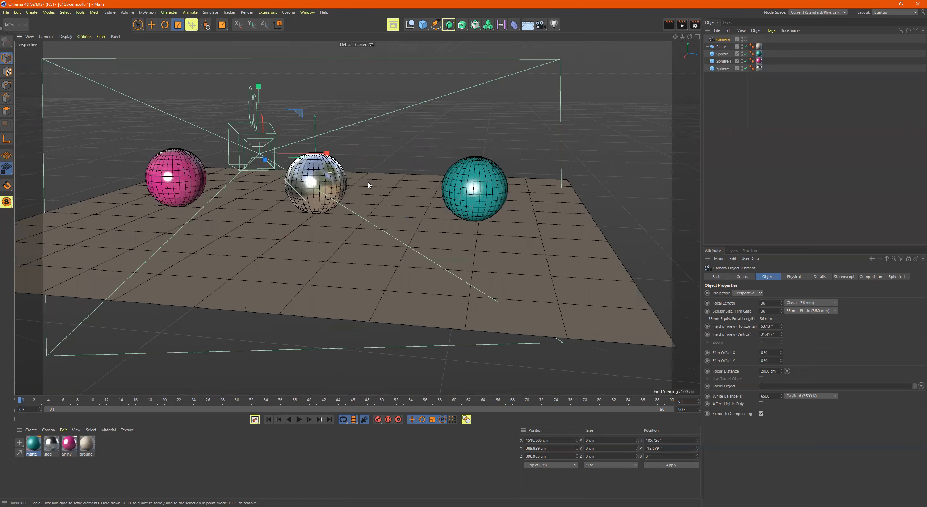
scroll(390, 195, "up", 2)
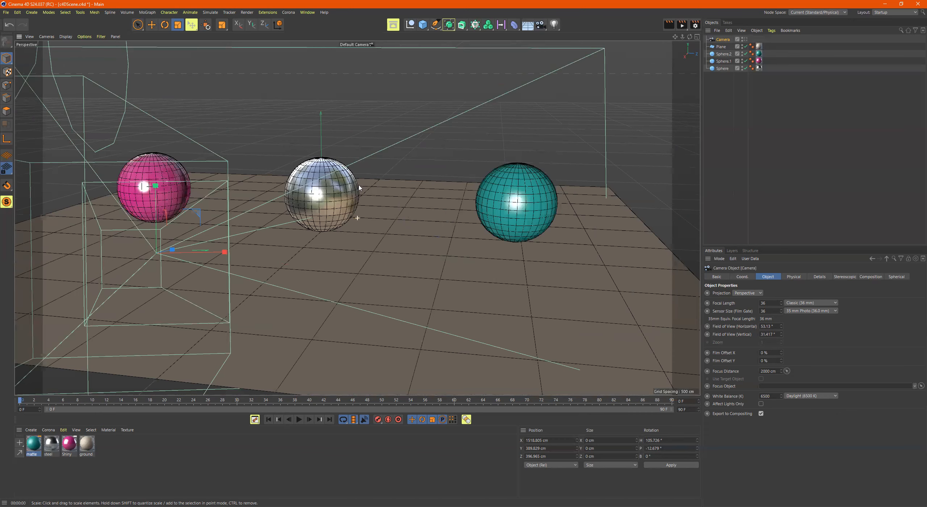
scroll(377, 188, "up", 2)
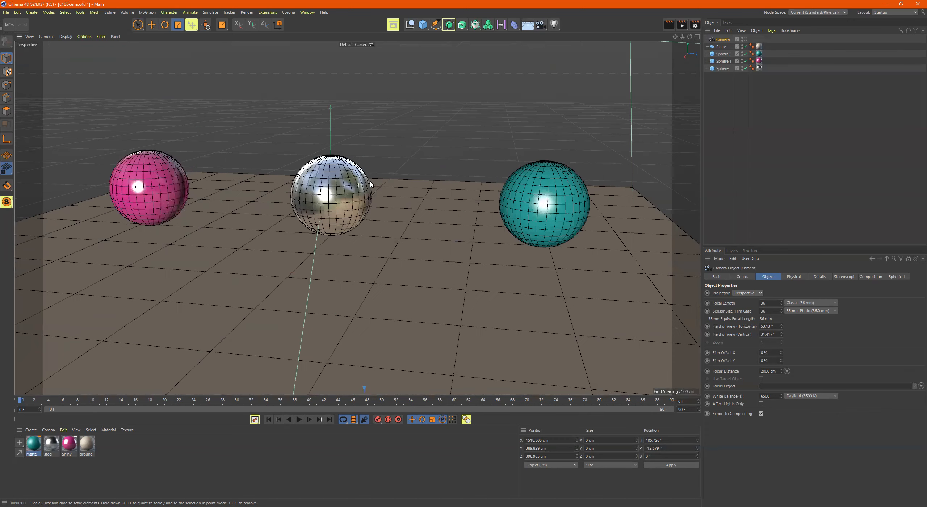
Step: Switch the viewport repeatedly between the new camera and the default camera to compare the views, finishing on the default camera
left_click(745, 39)
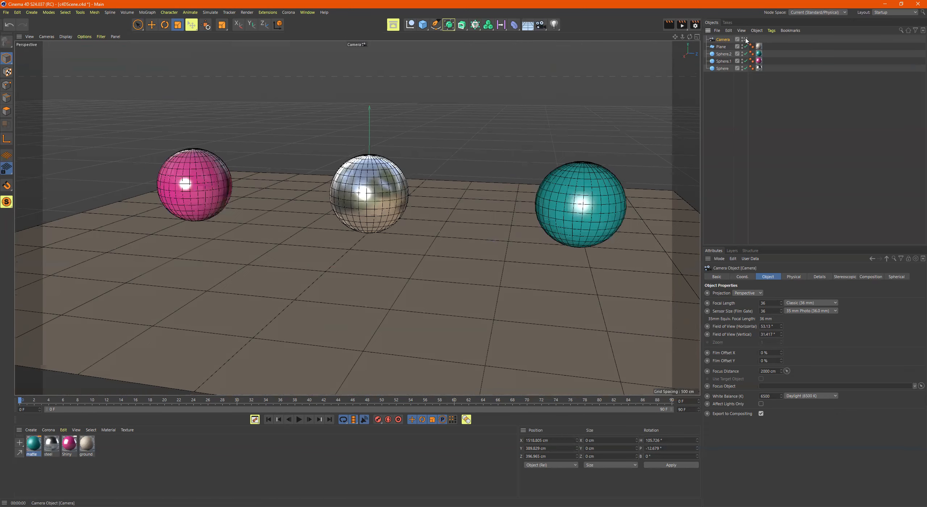
left_click(745, 39)
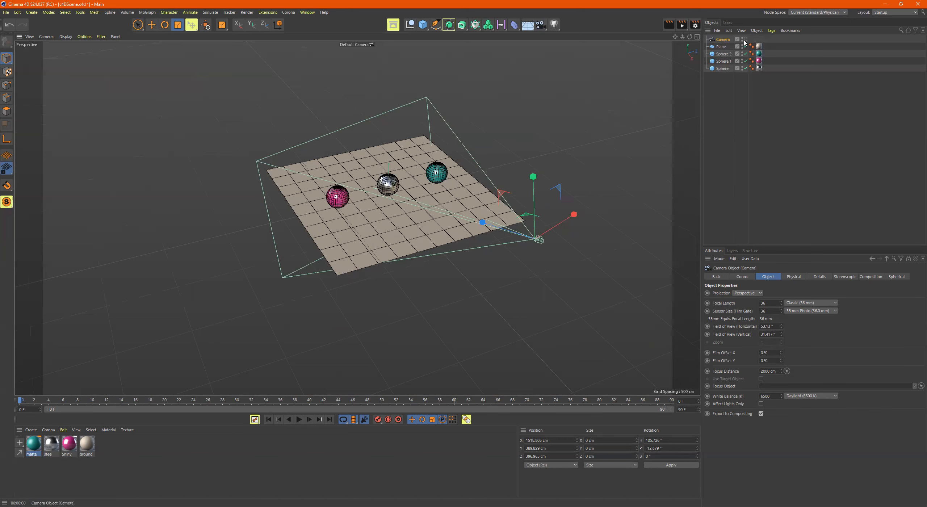
left_click(743, 40)
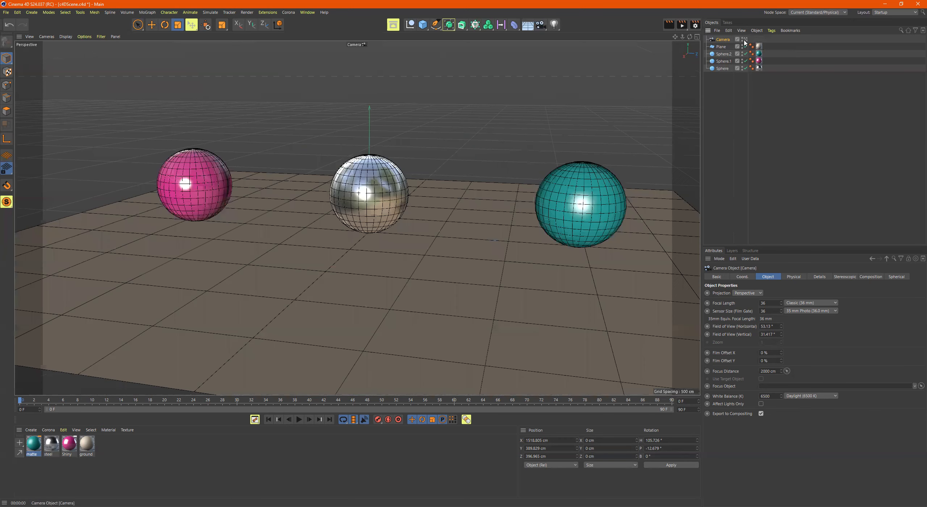
left_click(744, 40)
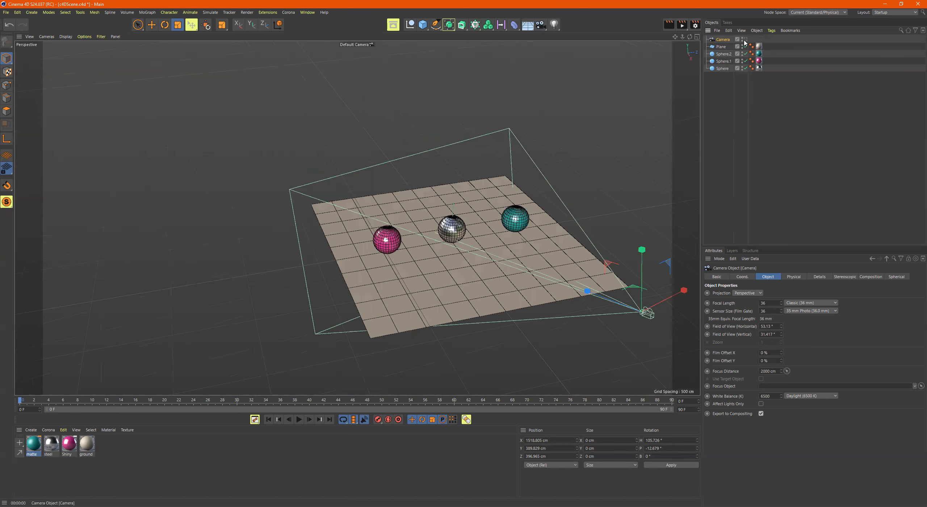
left_click(743, 40)
left_click(744, 40)
left_click(744, 40)
scroll(433, 154, "down", 2)
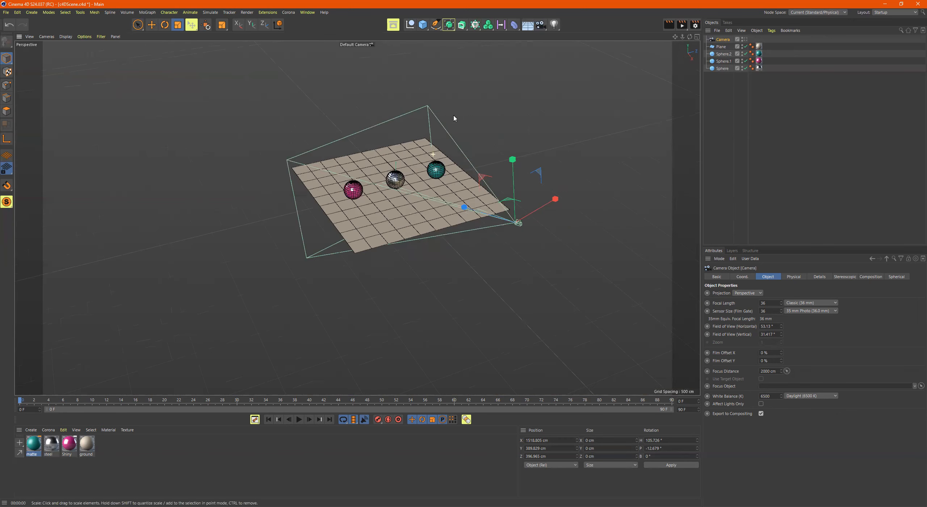
Step: Look through the scene camera and render its view of the three spheres in the Picture Viewer
left_click_drag(454, 118, 439, 143, "alt")
left_click_drag(475, 72, 442, 68, "alt")
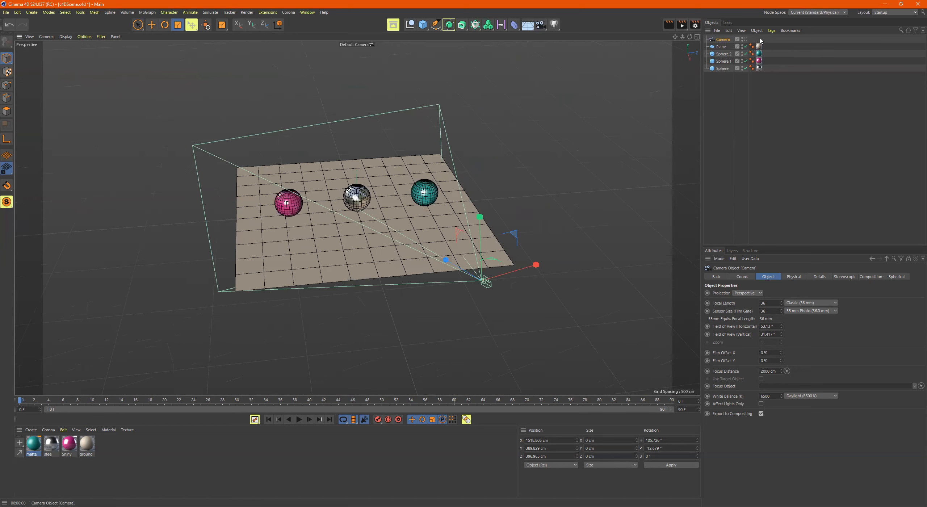
left_click(746, 39)
left_click(682, 25)
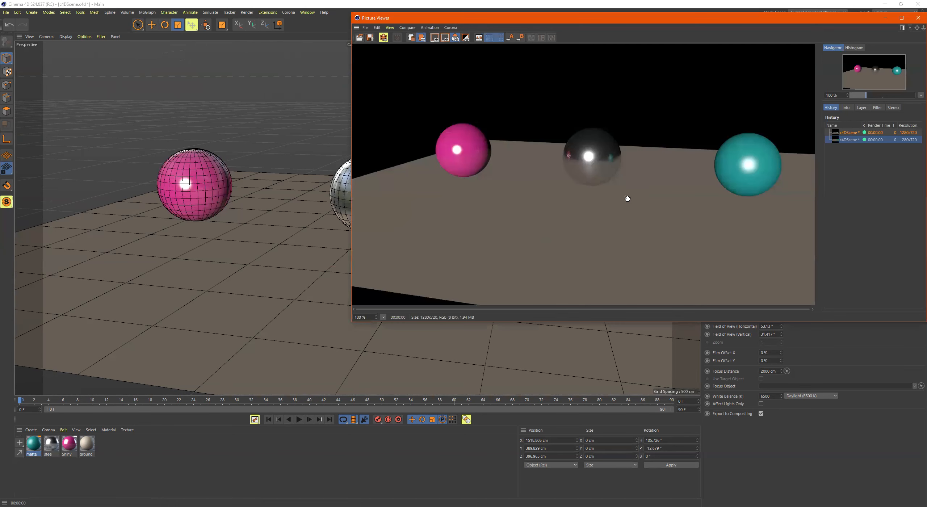
scroll(628, 199, "down", 1)
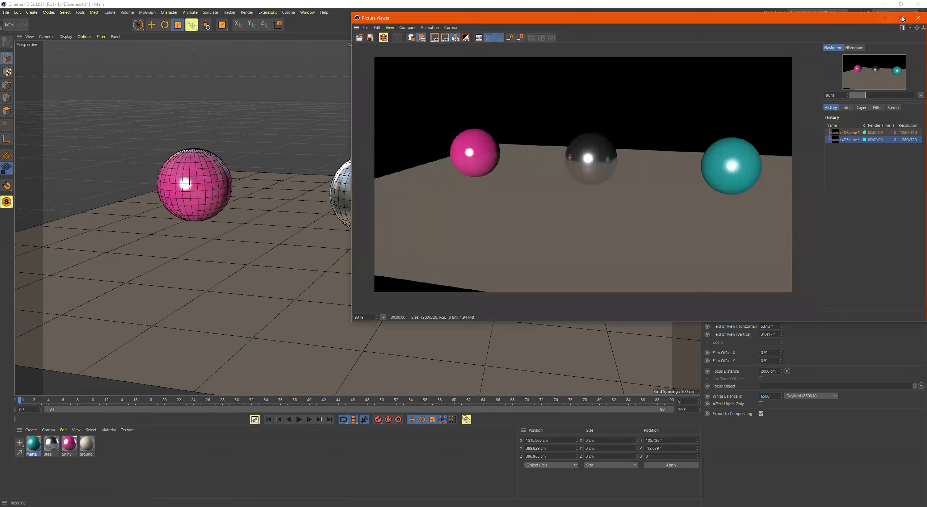
left_click(917, 19)
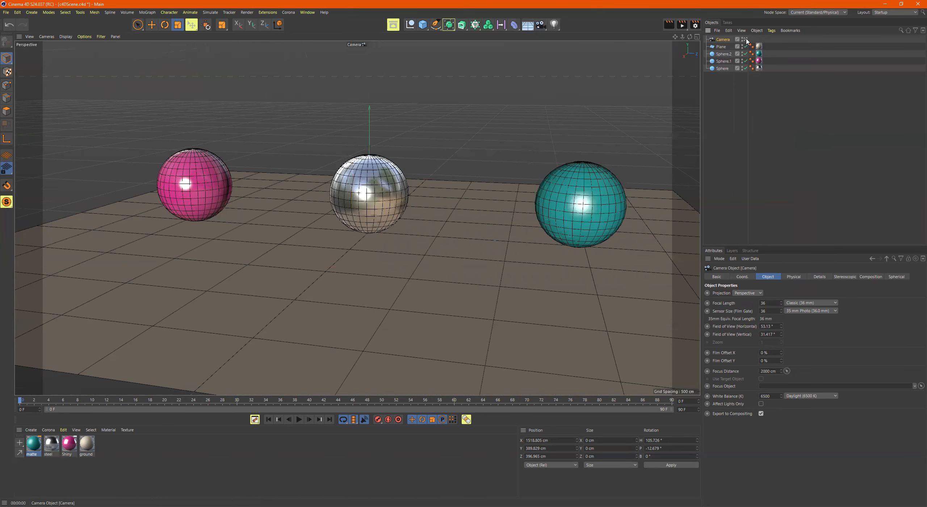
Step: Return to the default camera, view the plane from above and add an area light to the scene
left_click(745, 39)
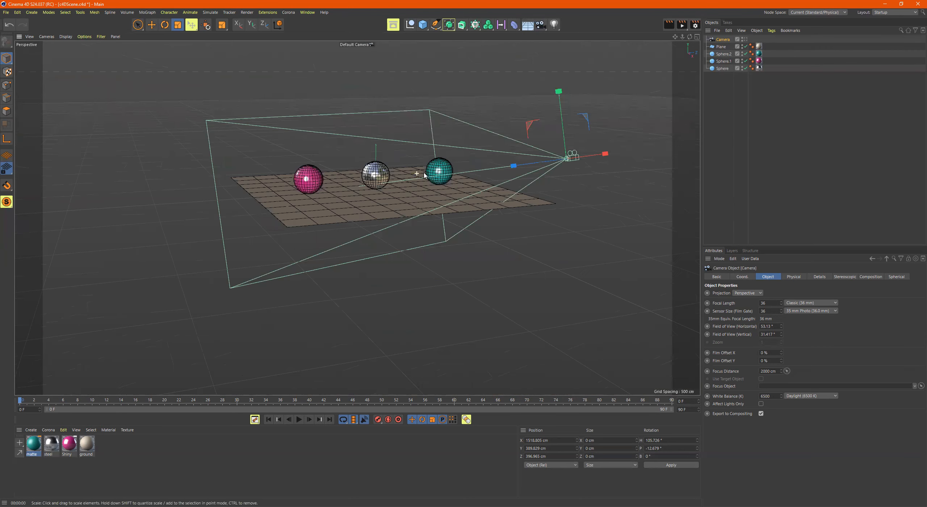
left_click_drag(417, 174, 456, 179, "alt")
left_click_drag(715, 61, 714, 56, "alt")
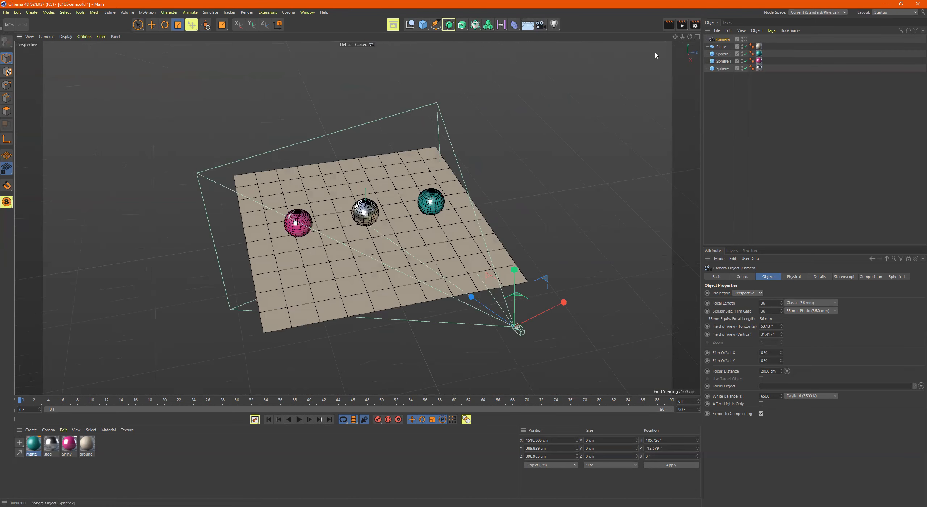
left_click(553, 24)
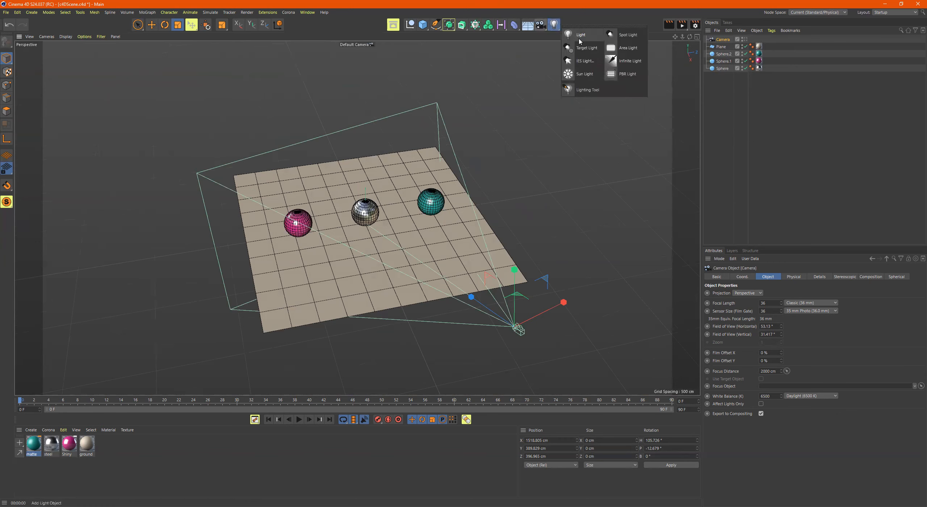
left_click(623, 47)
Step: Move the area light up from the origin and toward the camera, to about X 436, Y 171, Z 0 cm
left_click_drag(385, 211, 402, 181, "alt")
key("e")
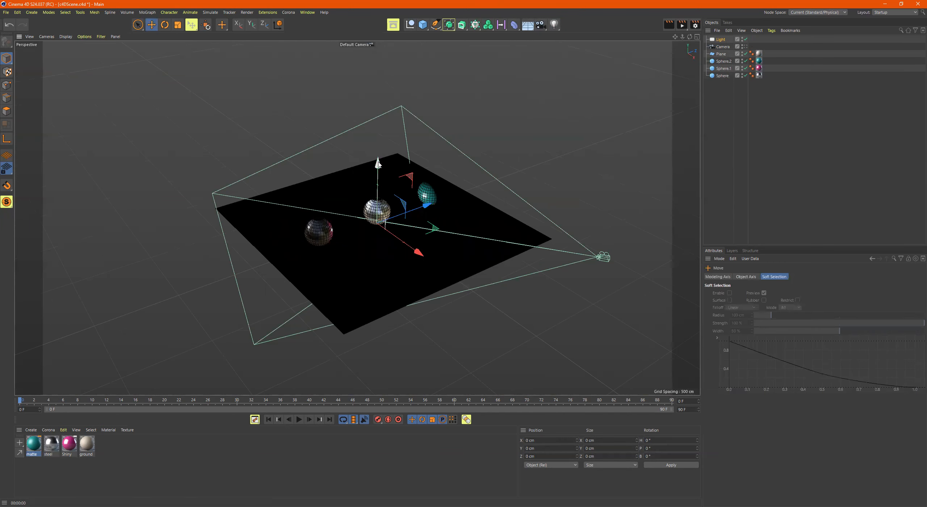
left_click_drag(378, 152, 390, 101)
left_click_drag(407, 148, 341, 216, "alt")
left_click_drag(312, 145, 320, 189)
left_click_drag(325, 280, 393, 229)
left_click_drag(338, 229, 341, 252, "alt")
Step: Rotate the area light to face the spheres and tilt it downward, with heading about 91.4° and pitch about -23.6°
key("r")
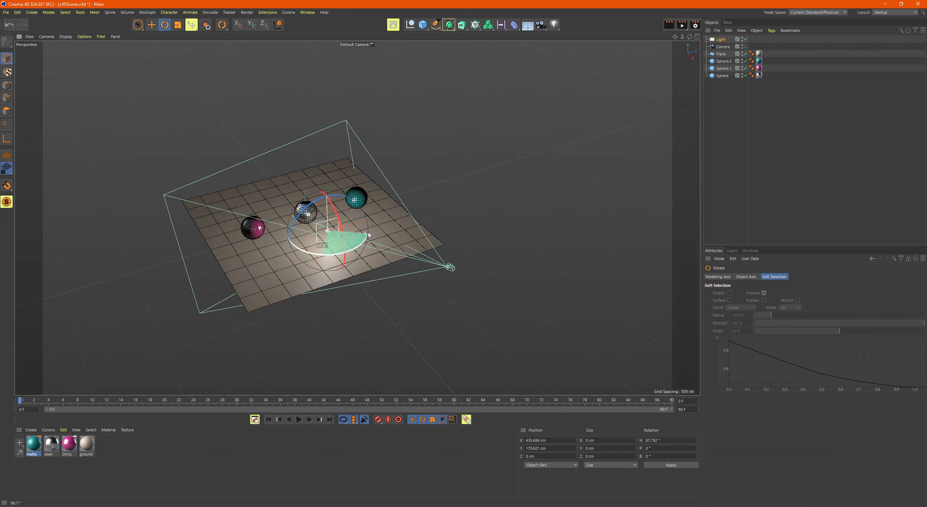
left_click_drag(361, 232, 360, 233)
left_click_drag(341, 232, 305, 231, "alt")
left_click_drag(364, 213, 343, 193, "alt")
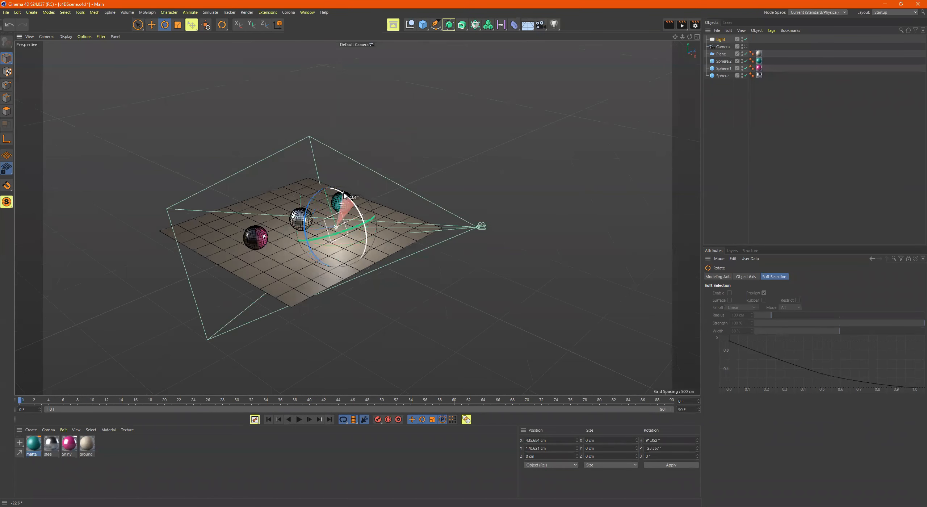
key("e")
key("r")
key("t")
left_click_drag(385, 204, 579, 167)
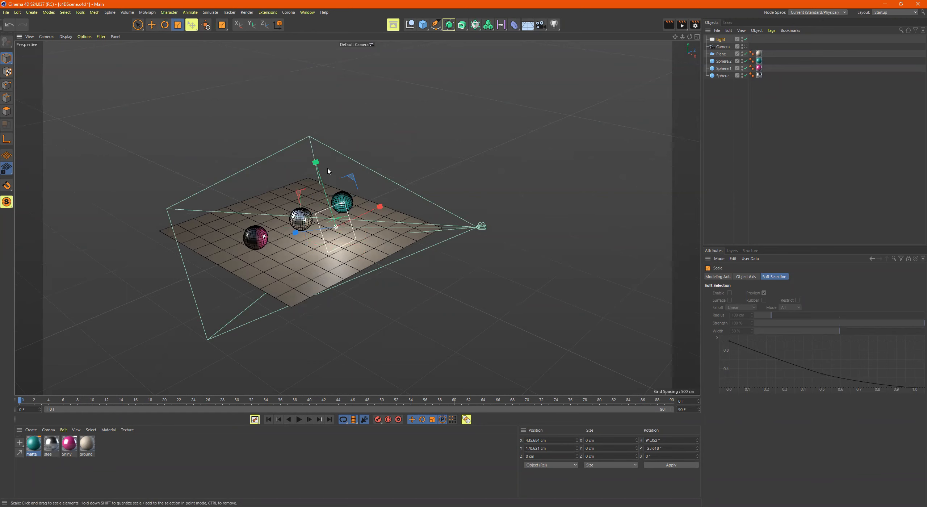
Step: Raise the area light above the plane and shift it to about X 401, Y 386 cm
key("e")
left_click_drag(318, 162, 317, 144)
key("w")
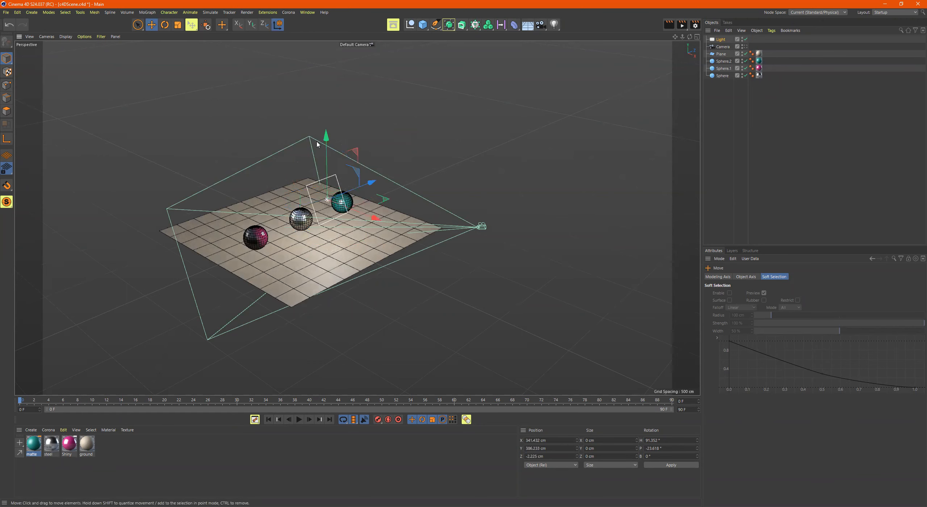
left_click_drag(340, 178, 343, 211)
left_click_drag(405, 233, 382, 211)
key("w")
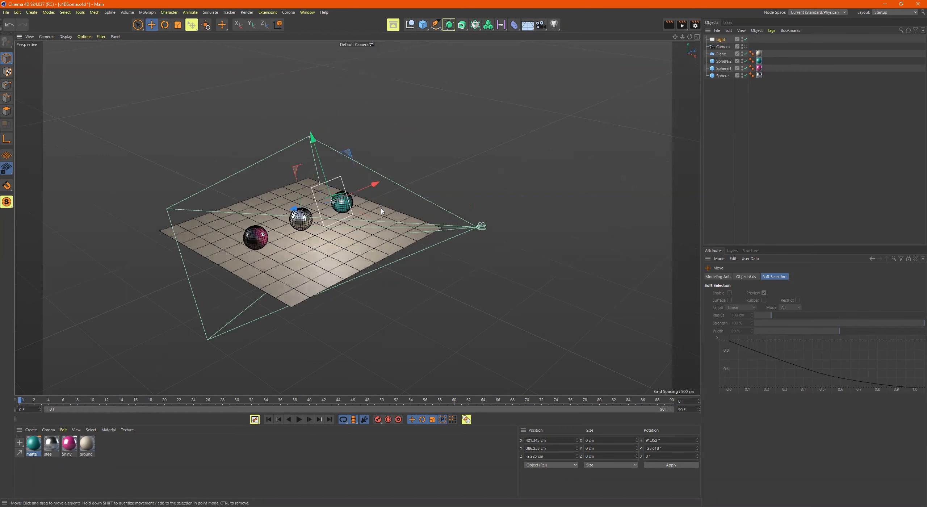
Step: Pull the area light back along its own axis, then shift it along world X to about X 604, Y 592 cm
left_click_drag(296, 209, 315, 206)
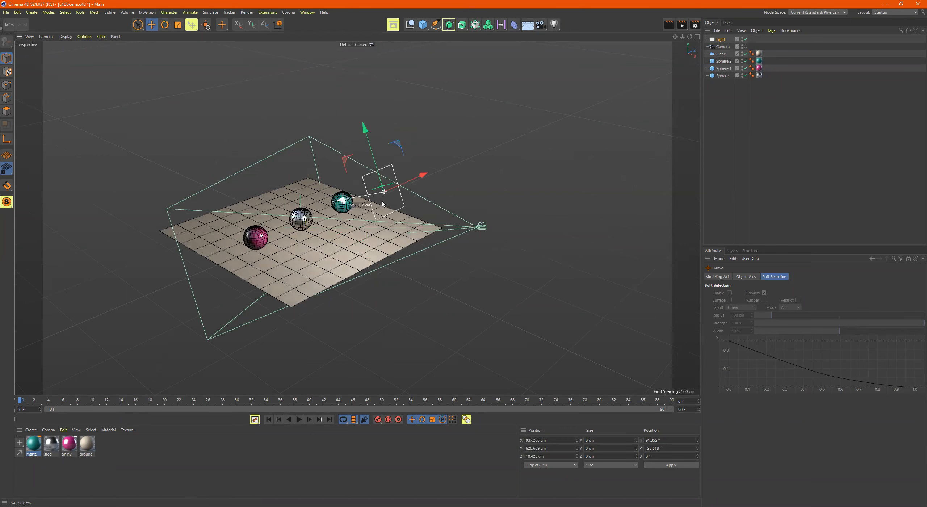
key("w")
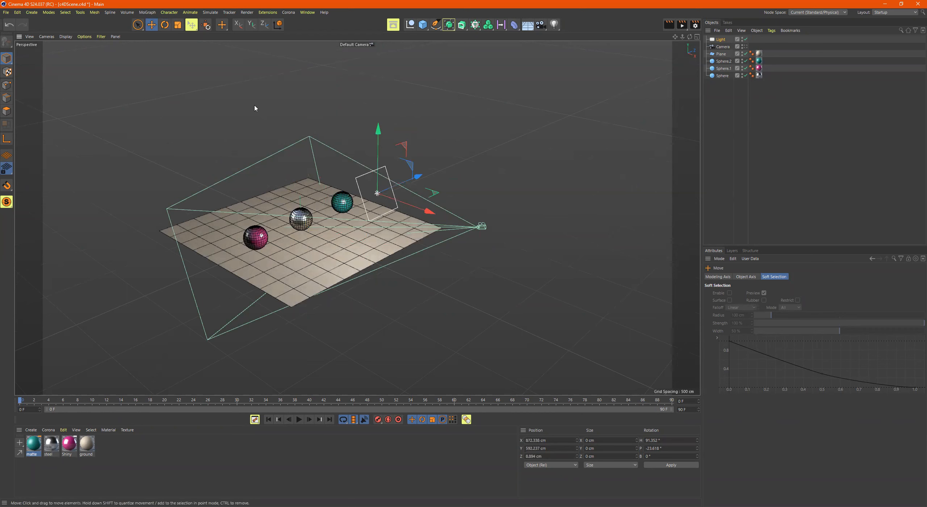
left_click(278, 25)
key("w")
left_click_drag(424, 212, 391, 195)
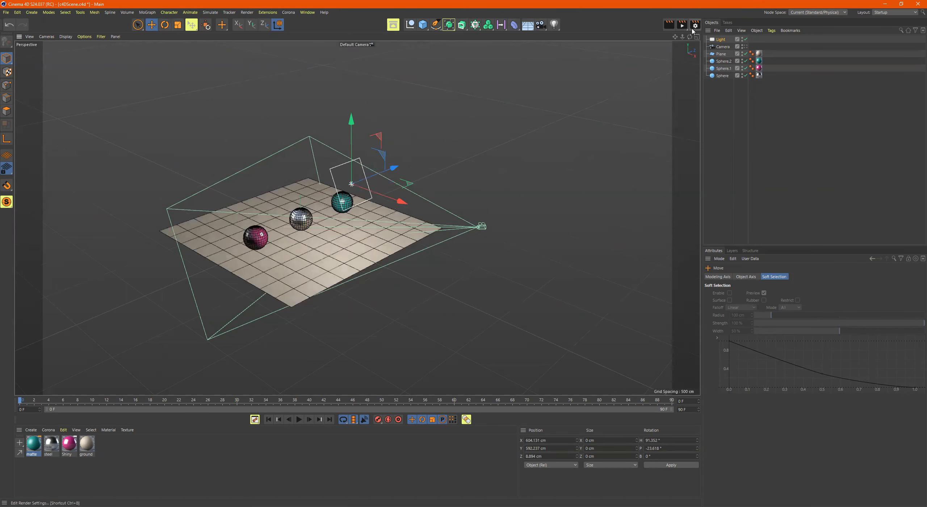
Step: Switch to the scene camera and render the area-lit view in the Picture Viewer
left_click(743, 47)
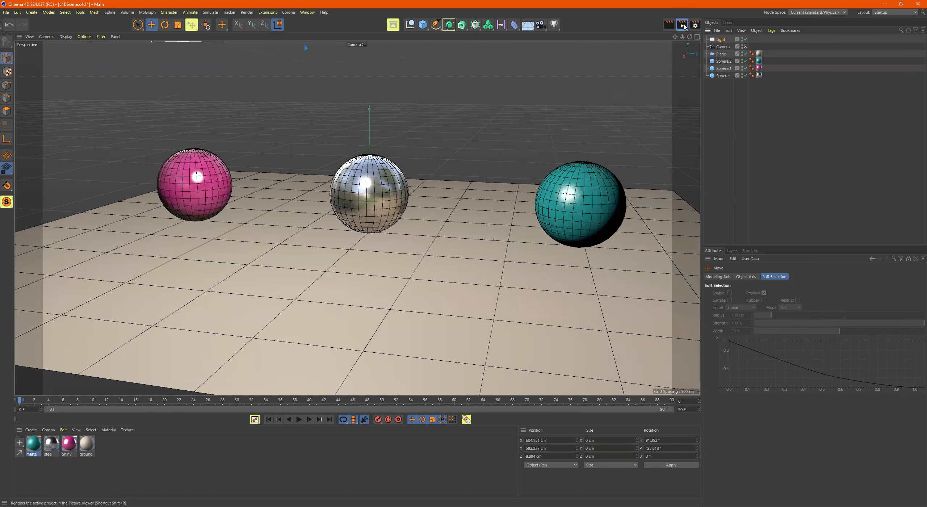
left_click(682, 25)
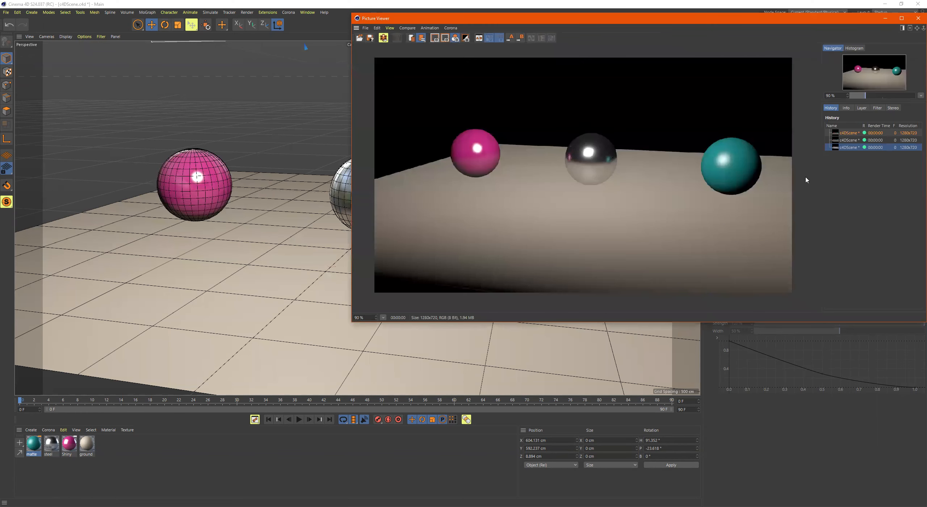
Step: Compare the area-lit render with the previous unlit render by alternating between them in the history
left_click(848, 142)
left_click(848, 147)
left_click(848, 140)
left_click(848, 146)
left_click(848, 141)
left_click(848, 147)
left_click(848, 141)
left_click(848, 148)
left_click(849, 141)
left_click(848, 147)
left_click(917, 19)
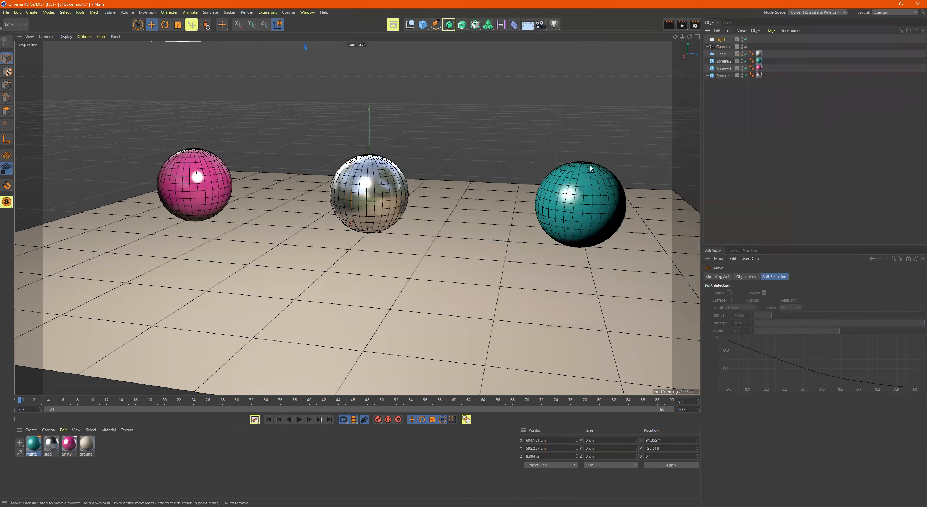
Step: Return to the default camera and examine the area light's basic, coordinate and general properties
left_click(745, 47)
left_click_drag(425, 129, 446, 146, "alt")
scroll(445, 138, "up", 4)
left_click_drag(678, 175, 718, 159, "alt")
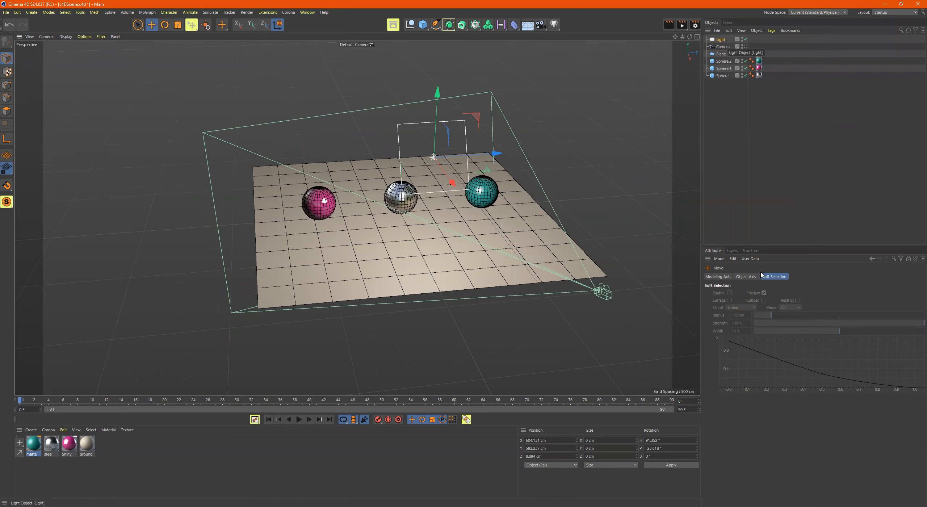
left_click(721, 40)
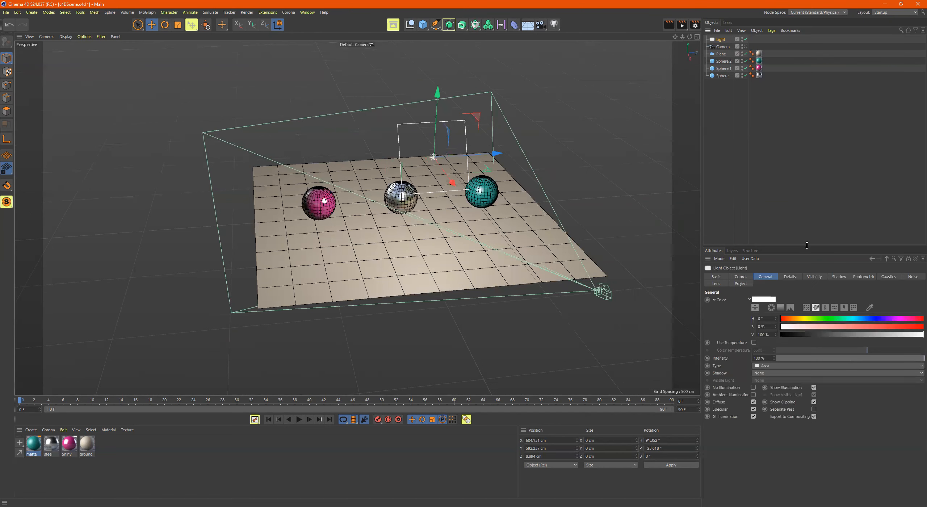
left_click(714, 277)
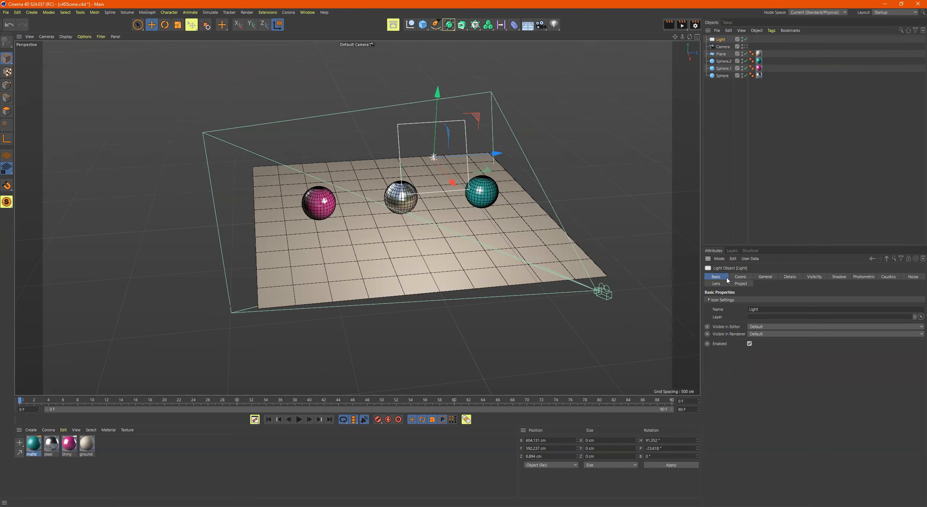
left_click(743, 278)
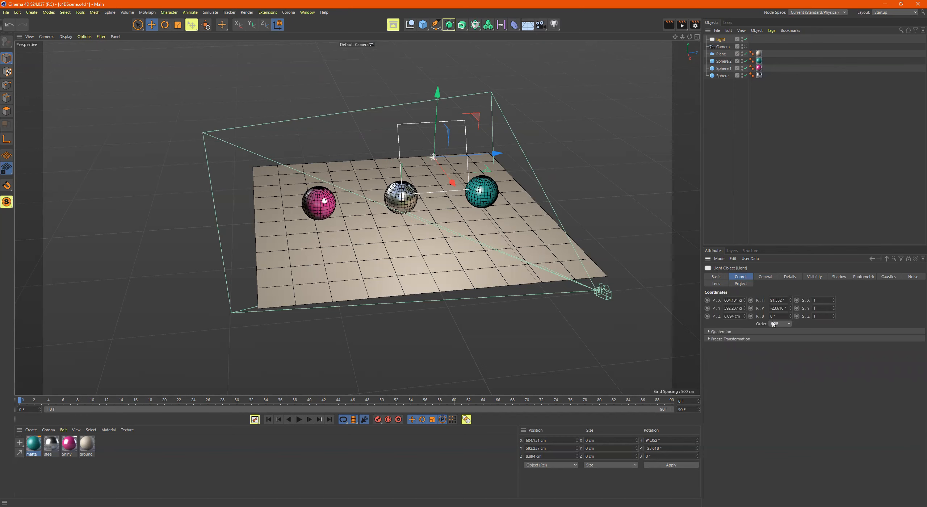
left_click(766, 277)
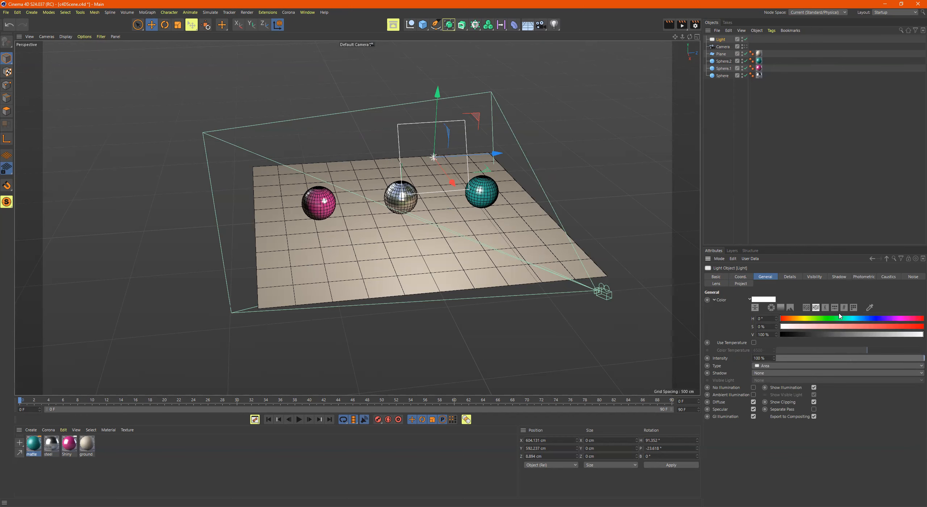
Step: Test-render the scene with the area light's intensity at about 189%, and again with it at 50%
mouse_move(774, 359)
left_mouse_down()
mouse_move(807, 359)
mouse_move(791, 359)
left_mouse_up()
left_click(683, 27)
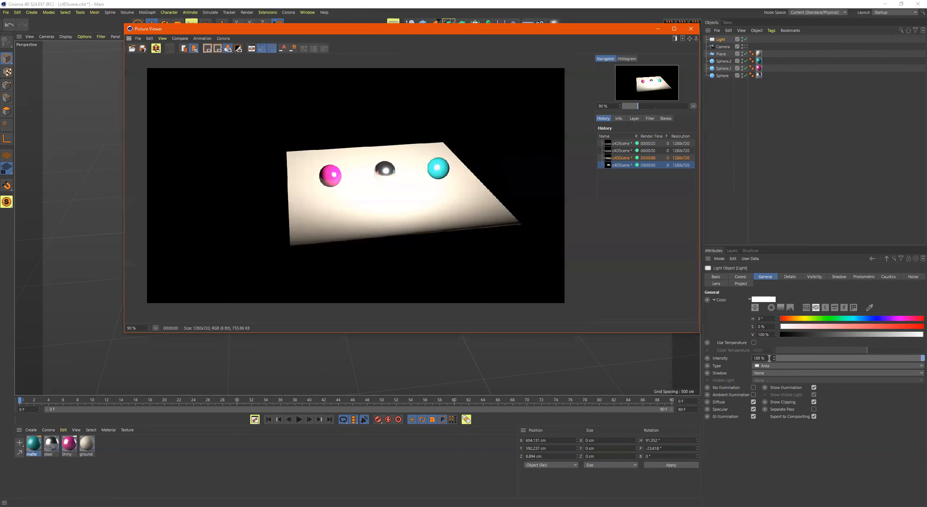
left_click_drag(769, 358, 711, 353)
type("50")
key("Return")
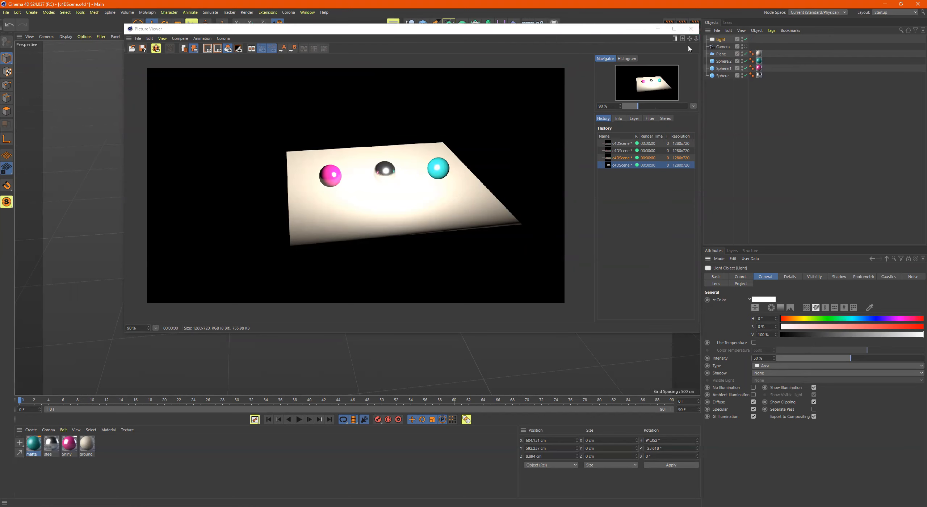
key("shift+r")
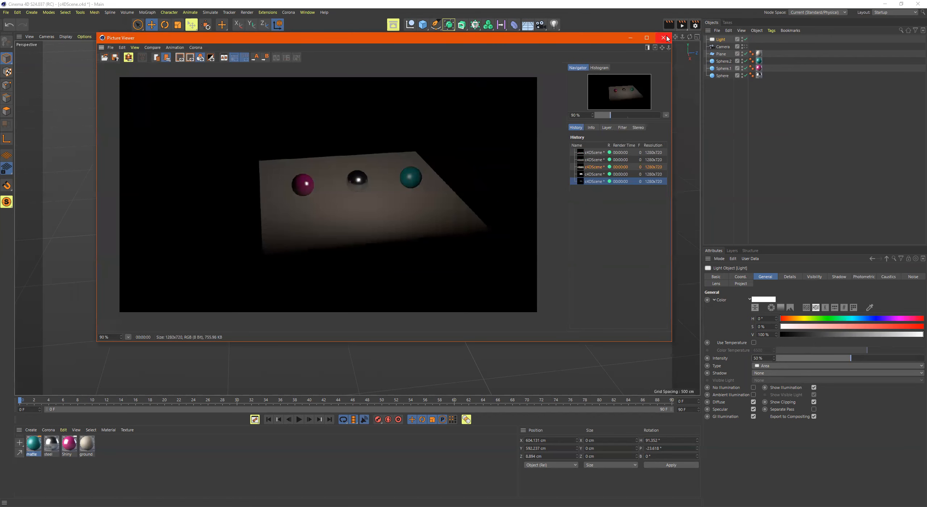
left_click(677, 43)
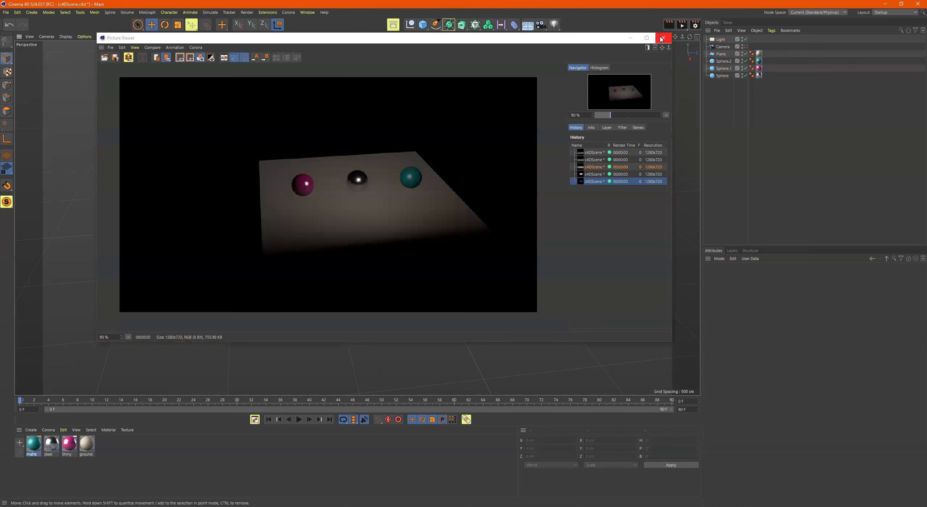
left_click(661, 39)
Step: Undo the light's intensity changes and change its type from Area to Omni
left_click(721, 39)
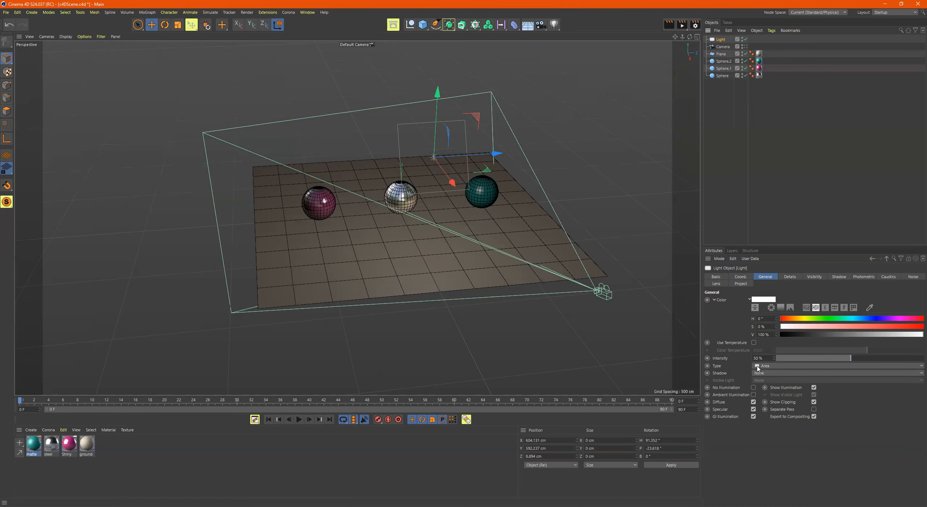
mouse_move(477, 239)
left_mouse_down("alt")
mouse_move(498, 239)
mouse_move(476, 250)
left_mouse_up("alt")
middle_click_drag(476, 250, 423, 271, "alt")
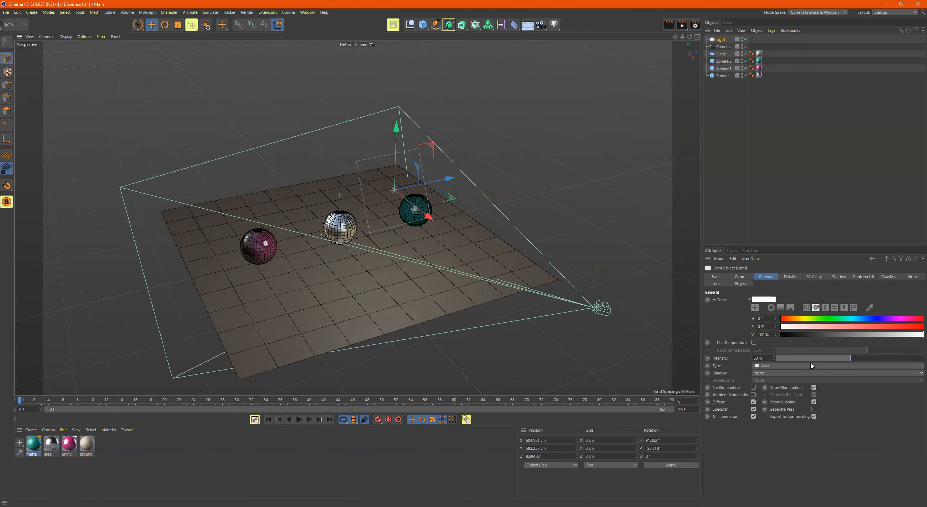
key("ctrl+z")
left_click(794, 366)
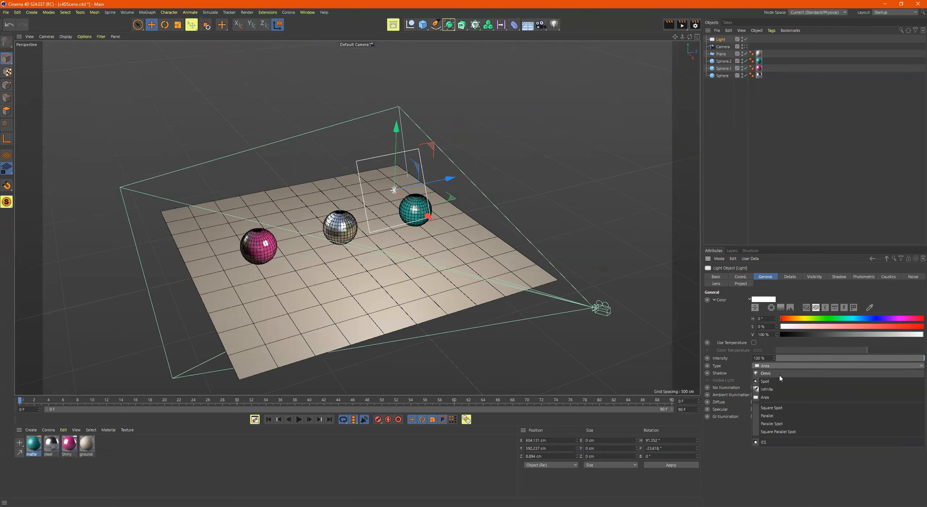
left_click(780, 374)
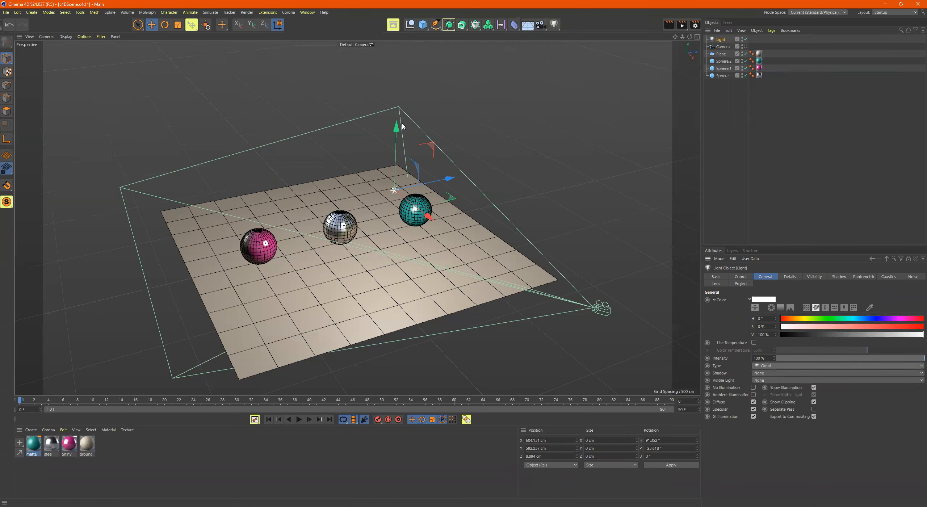
Step: Move the omni light down close to the plane near the spheres, at about X 246, Y 54 cm, and render the view
left_click_drag(396, 197, 394, 232)
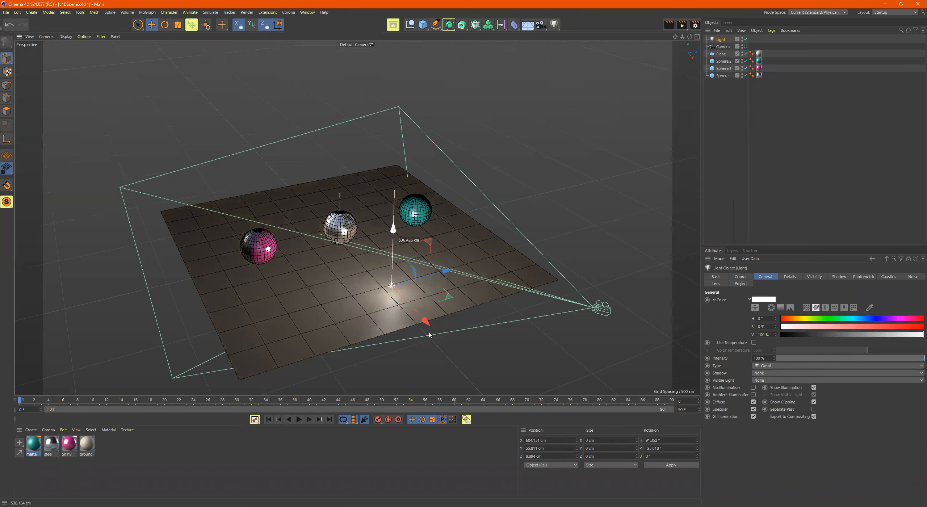
left_click_drag(375, 285, 344, 253)
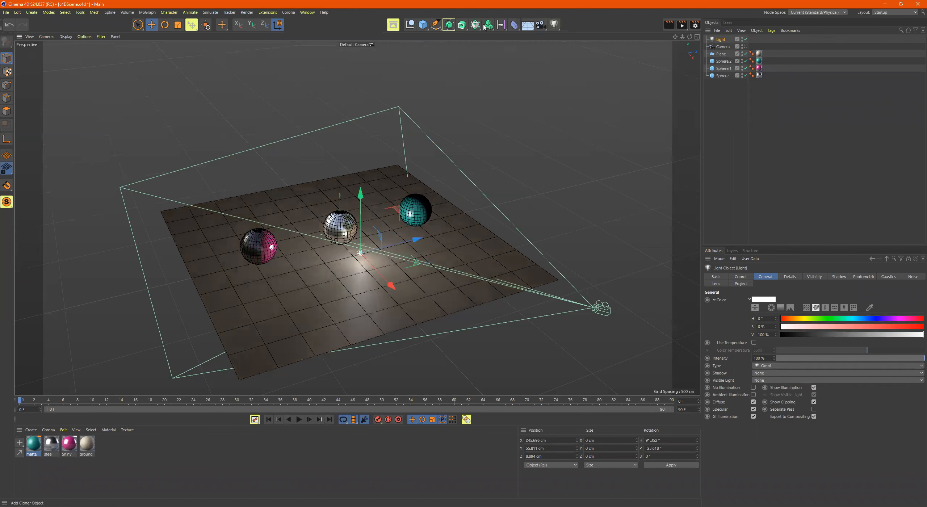
left_click(683, 26)
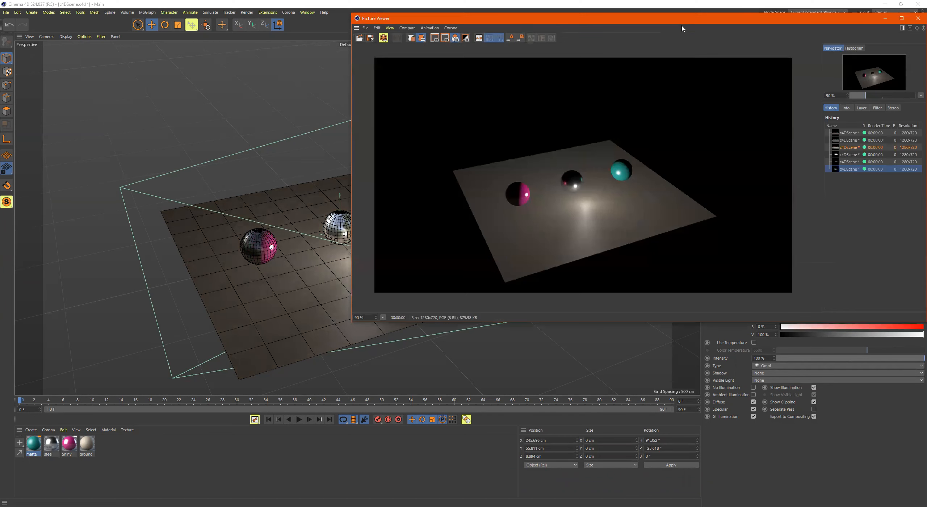
Step: Test-render the scene with the omni light's No Illumination option on, and turn the option back off
left_click(917, 18)
left_click(752, 388)
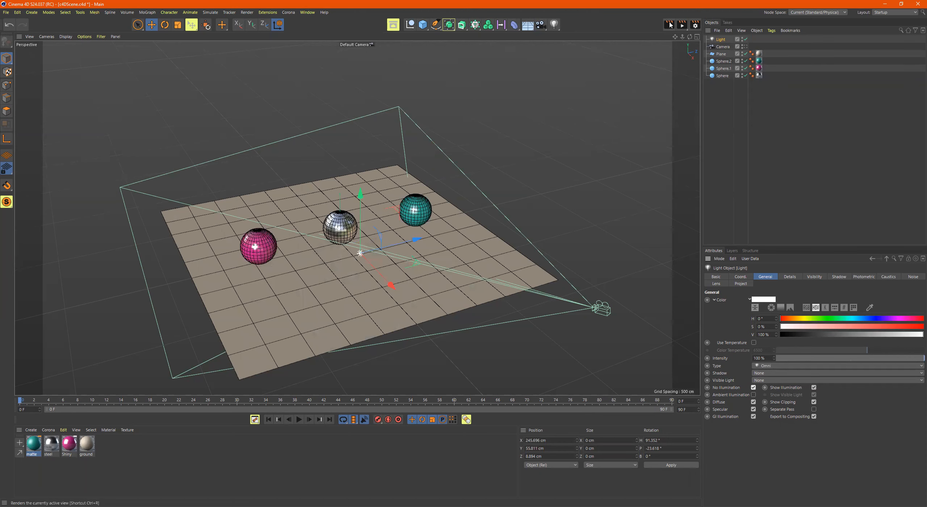
left_click(682, 25)
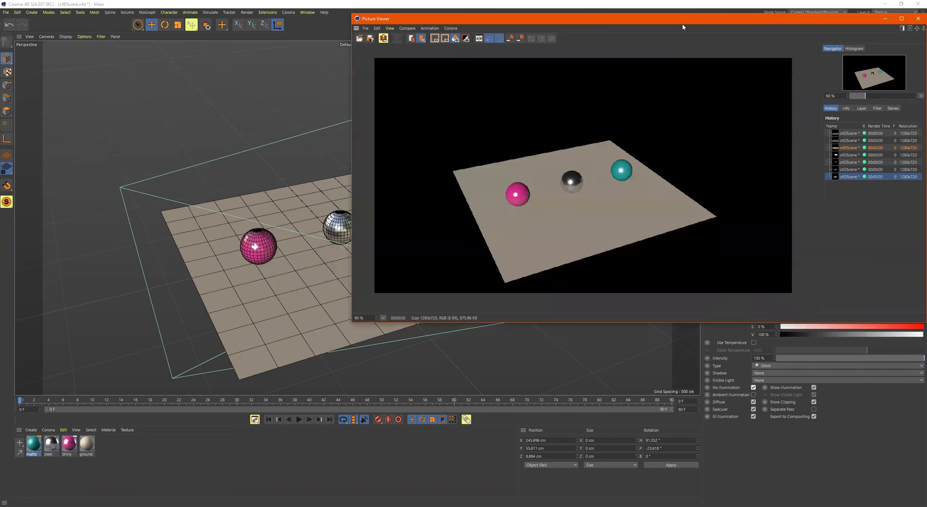
left_click(917, 19)
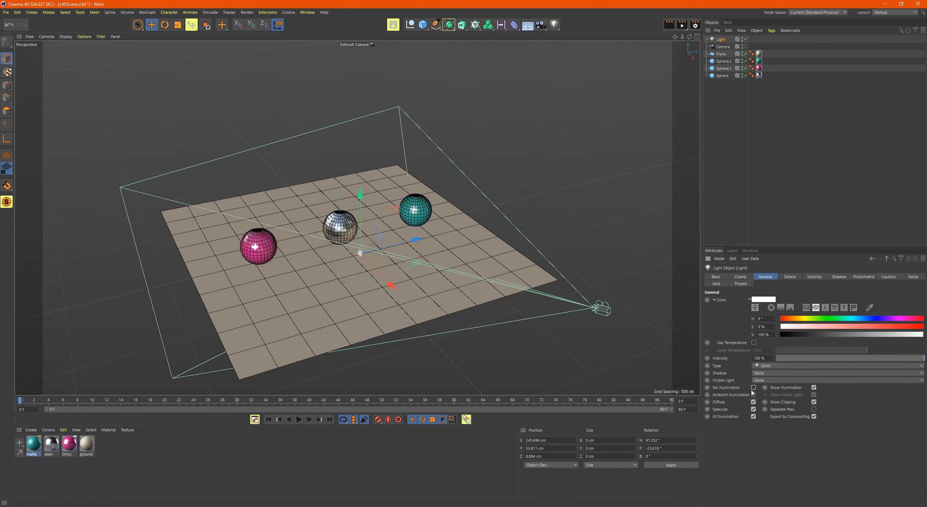
left_click(753, 394)
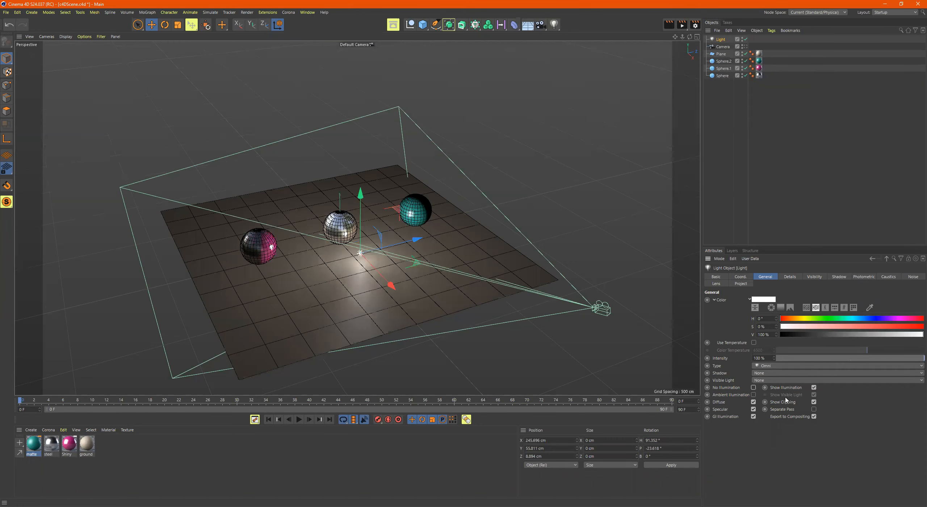
Step: Test-render the scene with the omni light's Visible Light set to Visible, and set it back to None
left_click(765, 380)
left_click(773, 399)
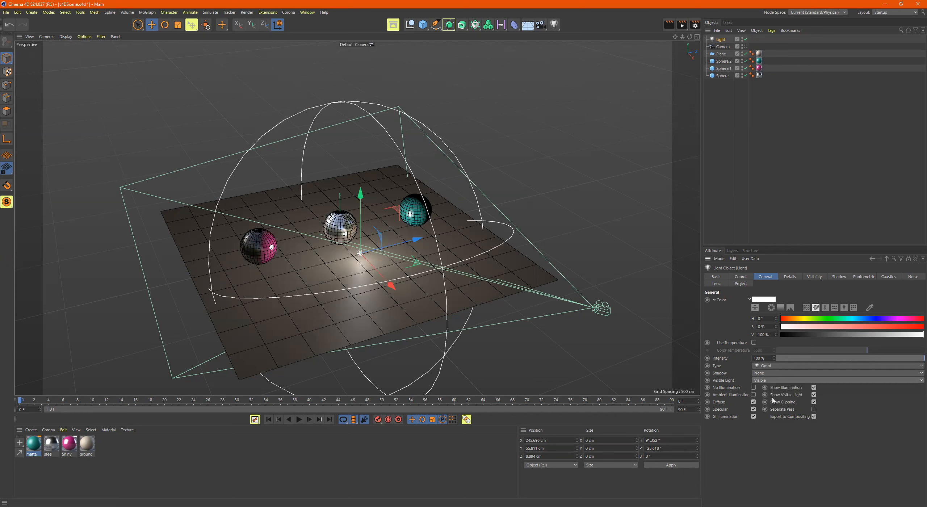
left_click(680, 25)
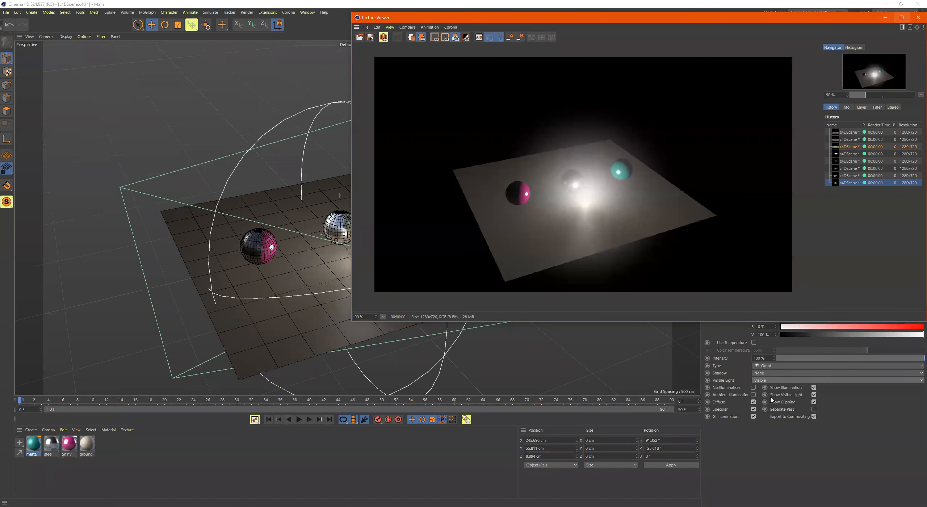
left_click(780, 380)
left_click(780, 381)
left_click(781, 388)
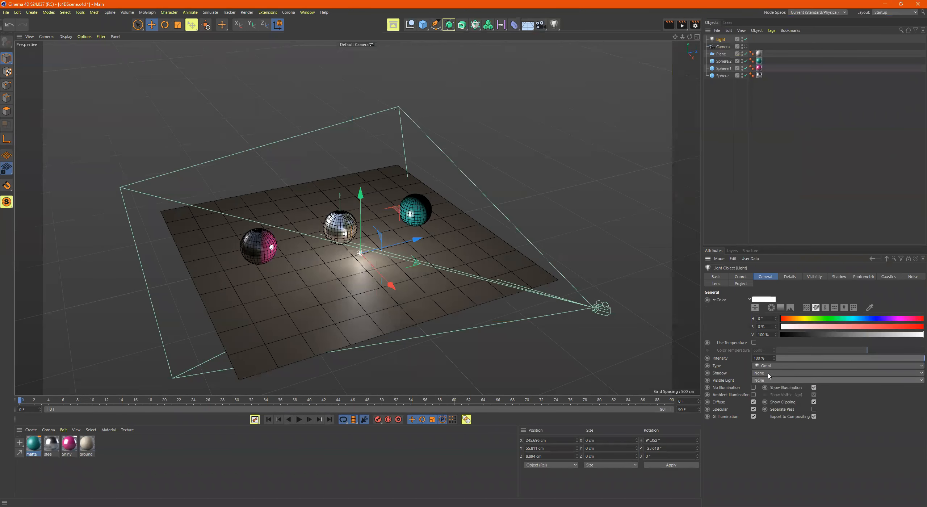
Step: Change the light's type to Spot and move it up and away from the spheres to about X 1506, Y 748 cm
left_click(771, 366)
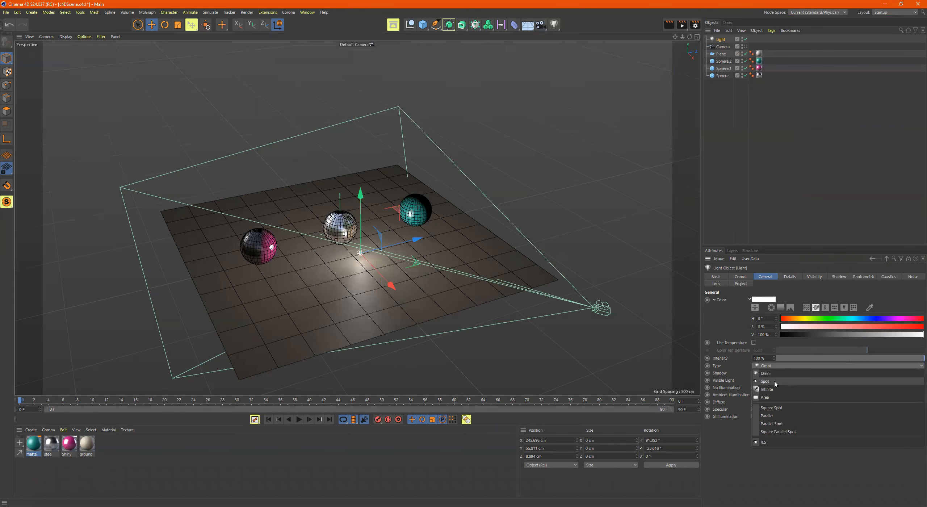
left_click(775, 383)
left_click_drag(360, 191, 356, 145)
left_click_drag(389, 234, 506, 316)
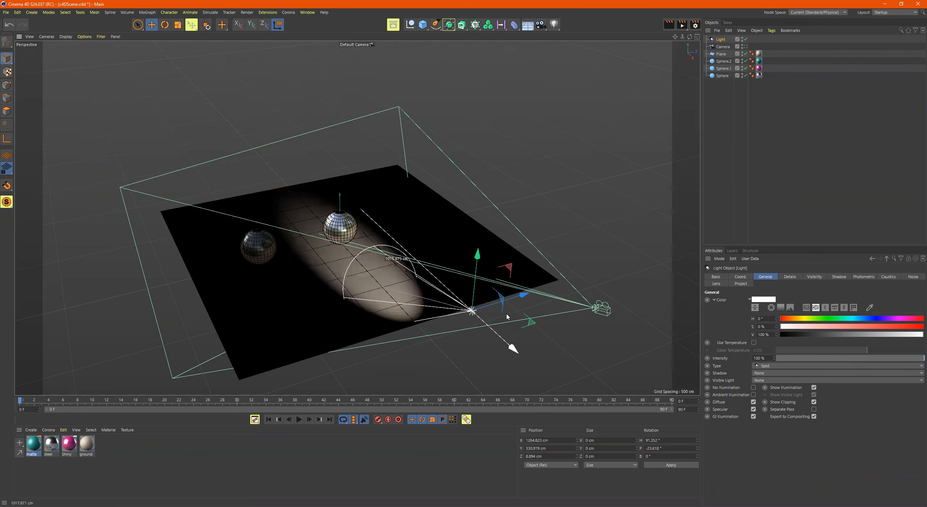
left_click_drag(513, 347, 563, 315)
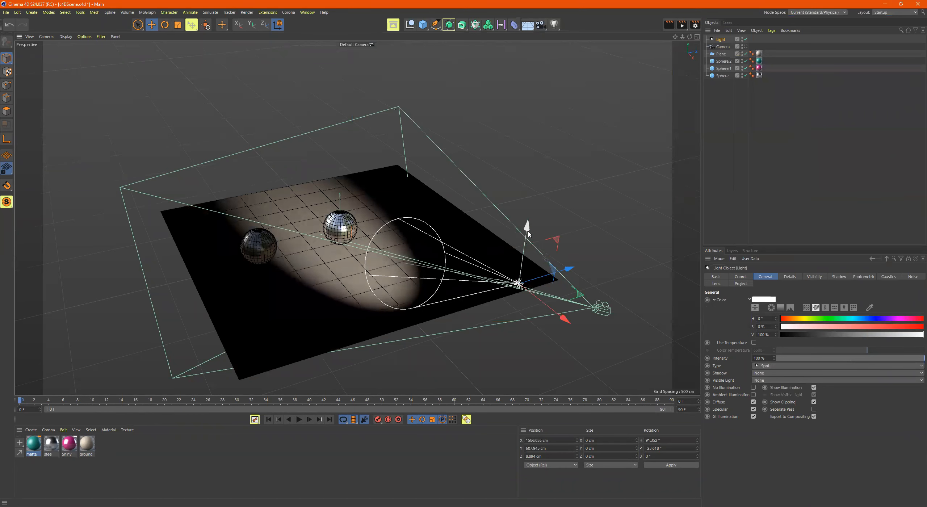
left_click_drag(528, 233, 530, 200)
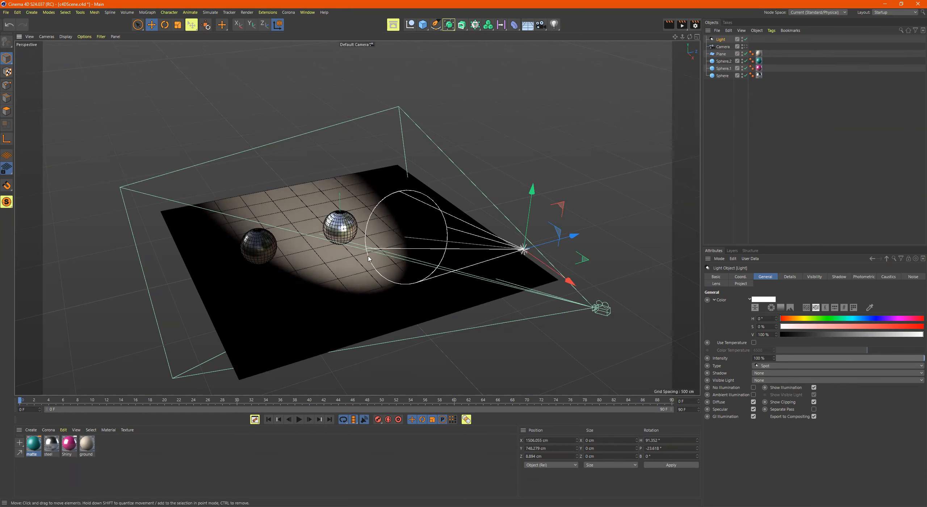
key("t")
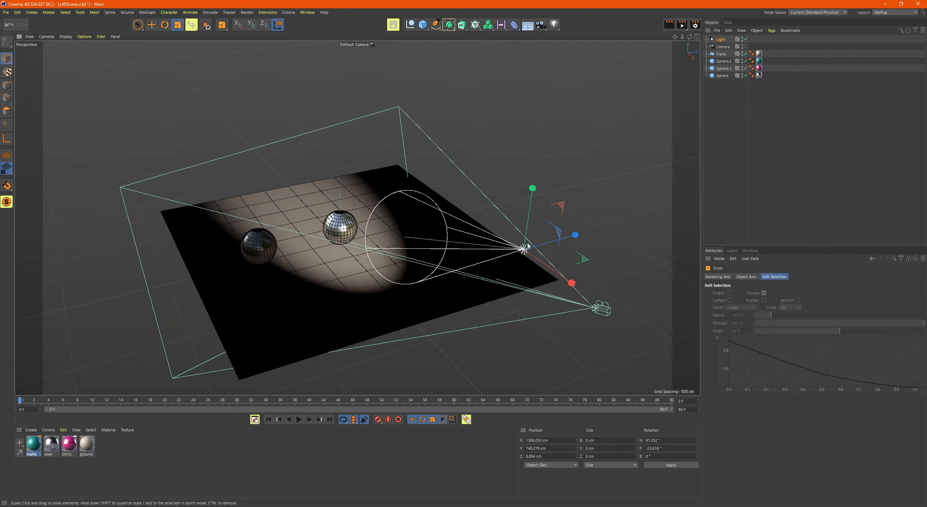
key("r")
key("e")
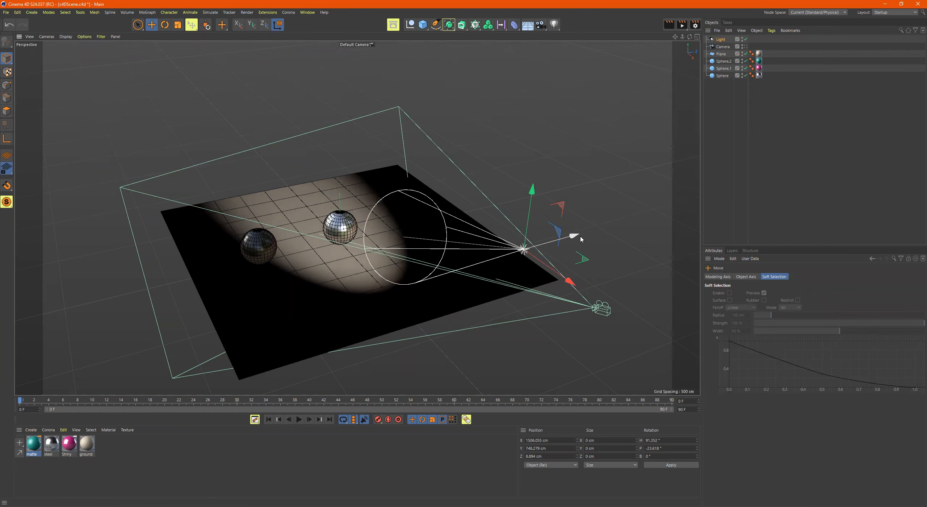
Step: Change the light's type from Spot to Infinite and test-render the scene
left_click(720, 39)
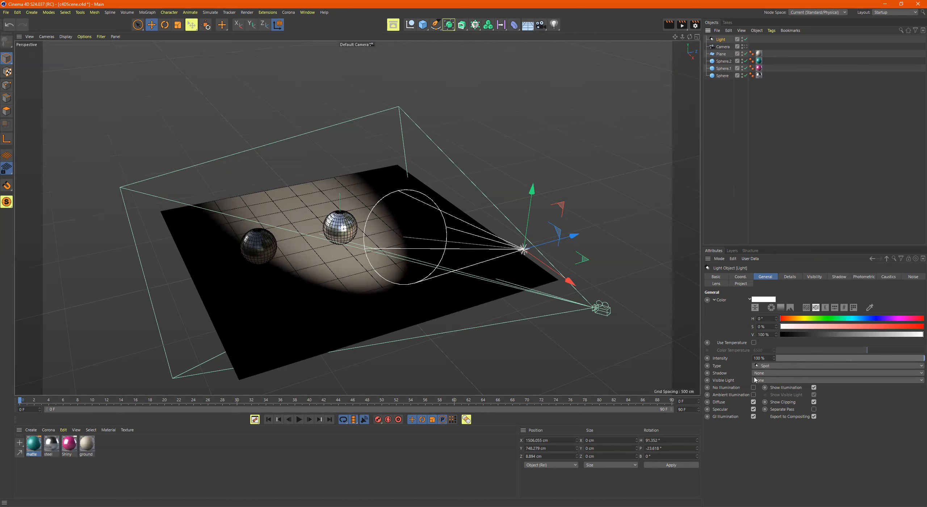
left_click(782, 367)
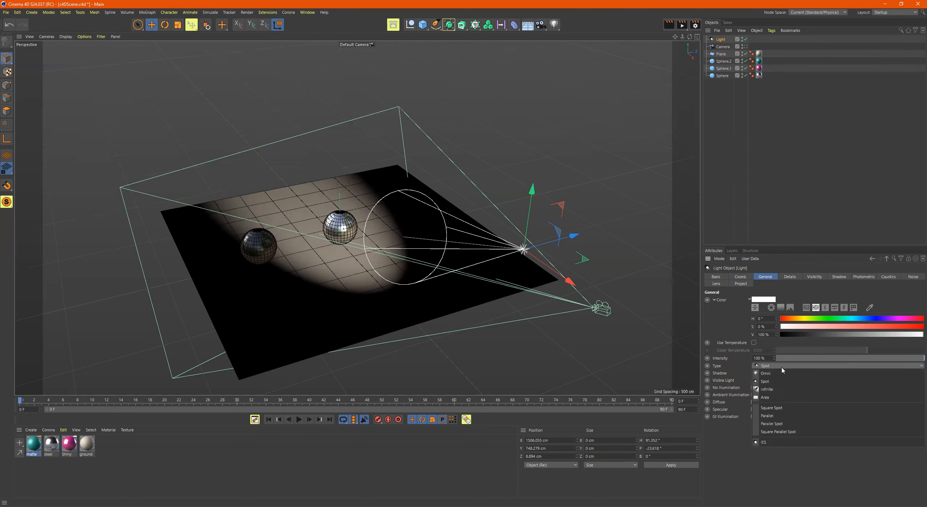
left_click(766, 389)
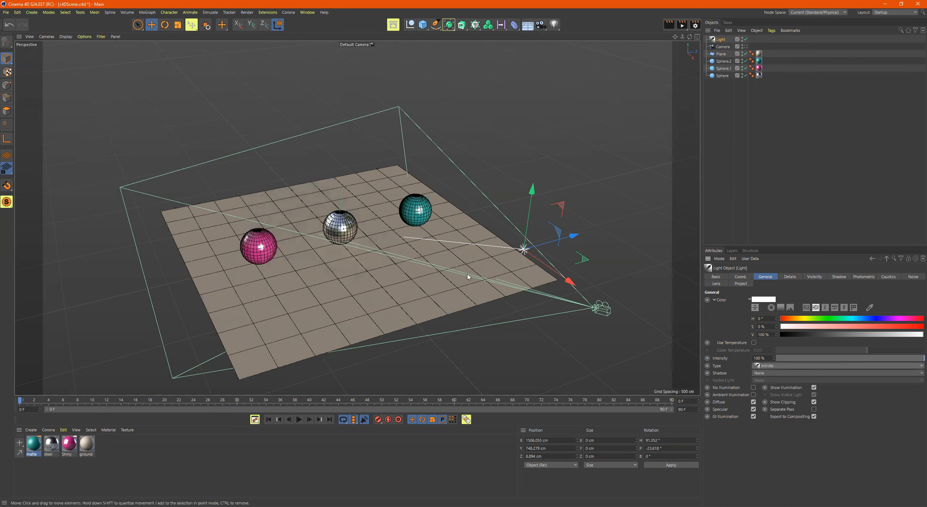
left_click(682, 24)
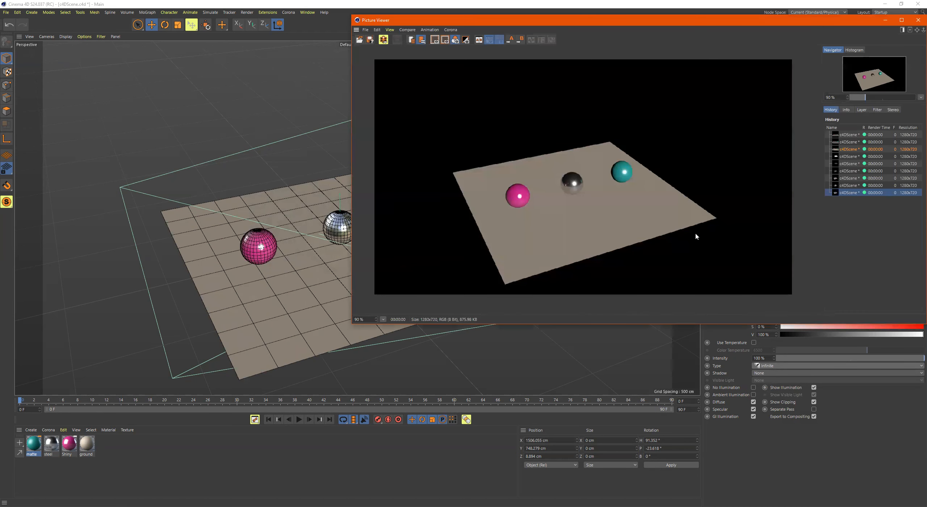
left_click(917, 20)
Step: Change the light's type back to Spot and move it farther out and higher, to about X 2487, Y 1097 cm
left_click(791, 367)
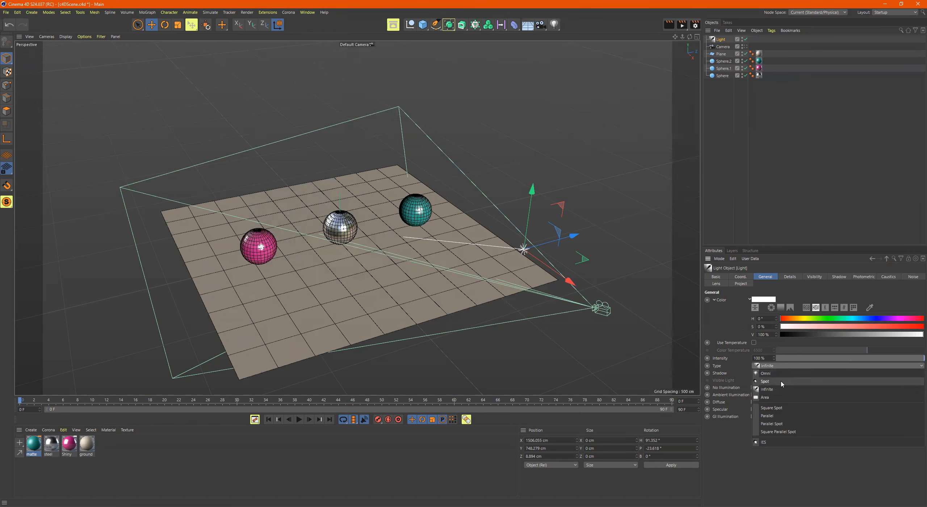
left_click(778, 382)
left_click_drag(548, 263, 695, 392)
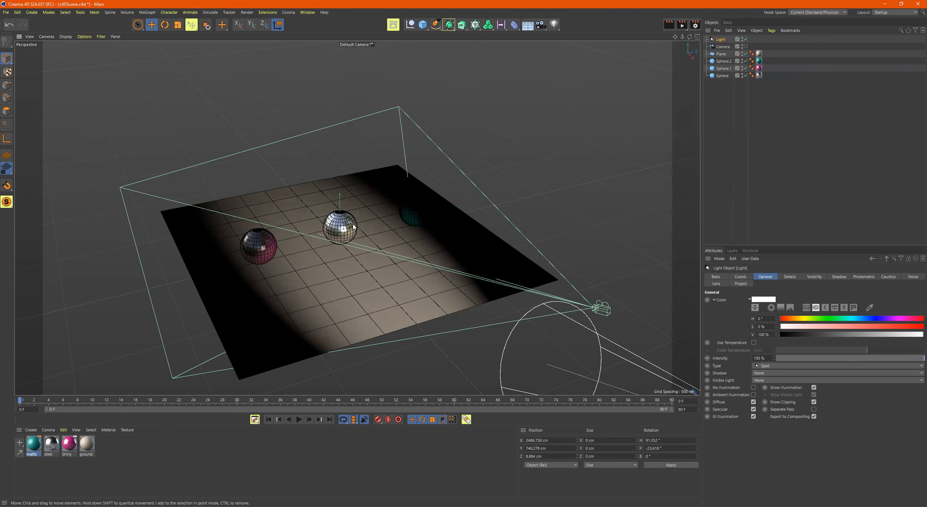
scroll(357, 225, "down", 6)
left_click_drag(558, 257, 571, 230)
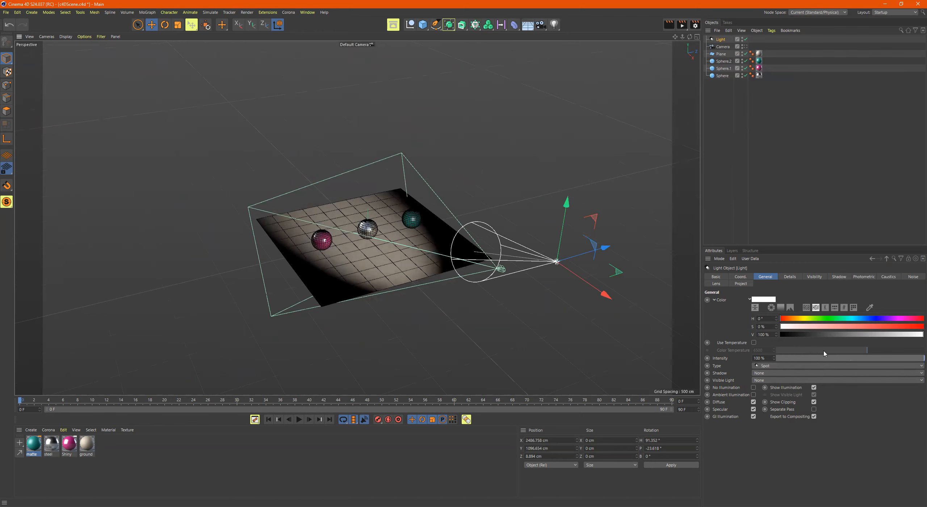
Step: Change the light's type to Square Spot and raise it to about Y 1357 cm
left_click(772, 366)
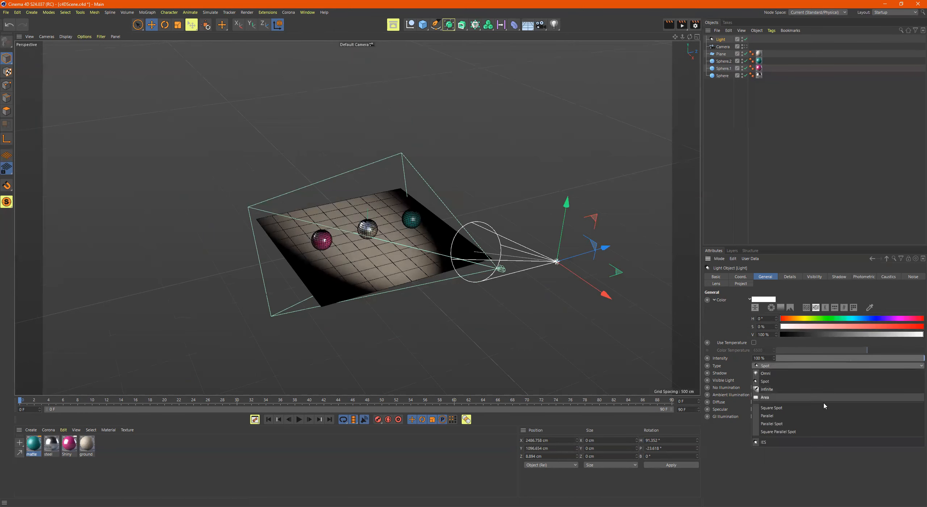
left_click(783, 408)
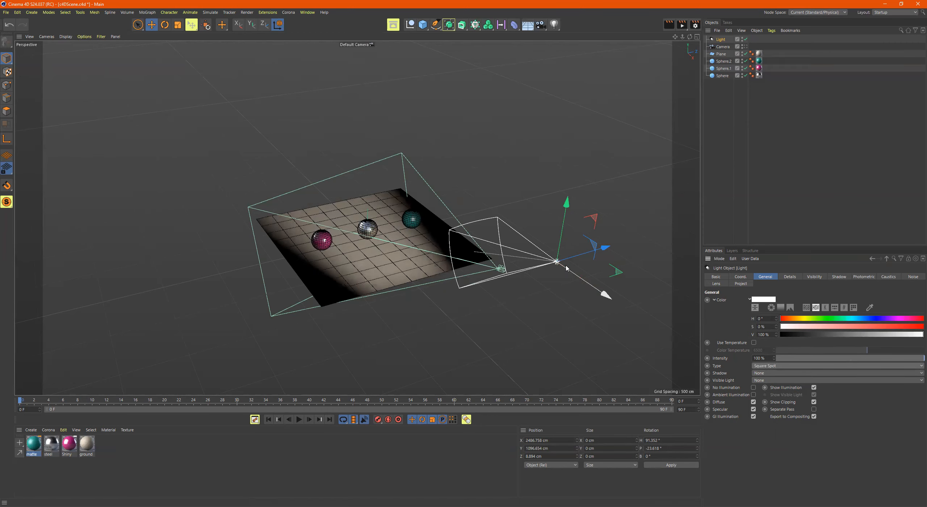
left_click_drag(566, 212, 572, 164)
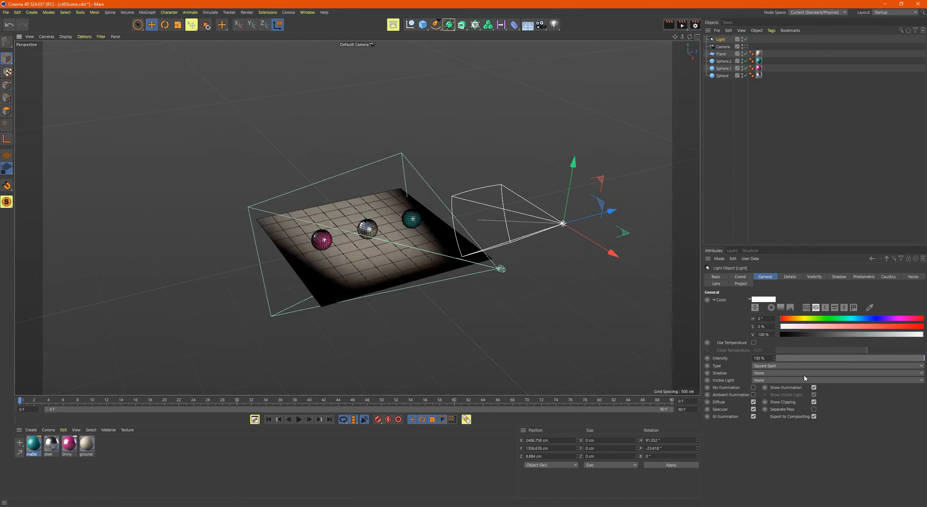
Step: Change the light's type to Parallel and test-render the scene
left_click(803, 365)
left_click(783, 420)
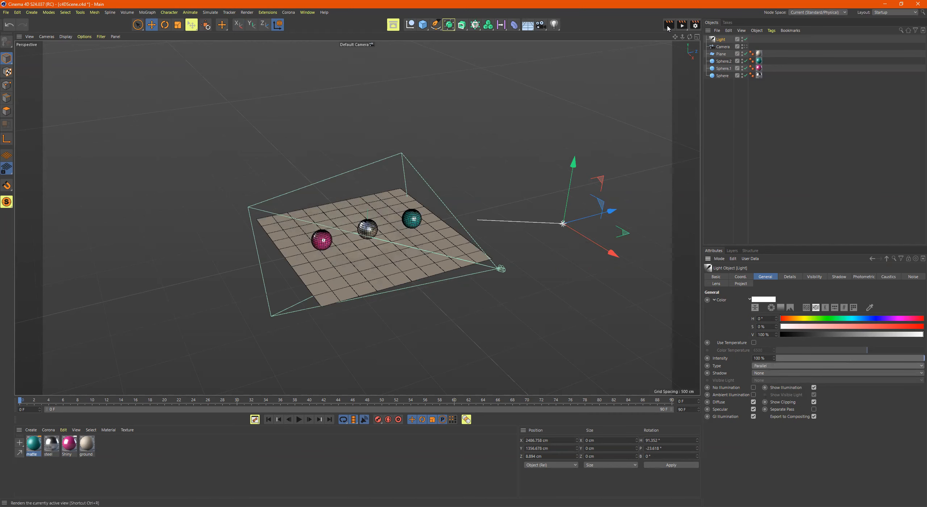
left_click(682, 25)
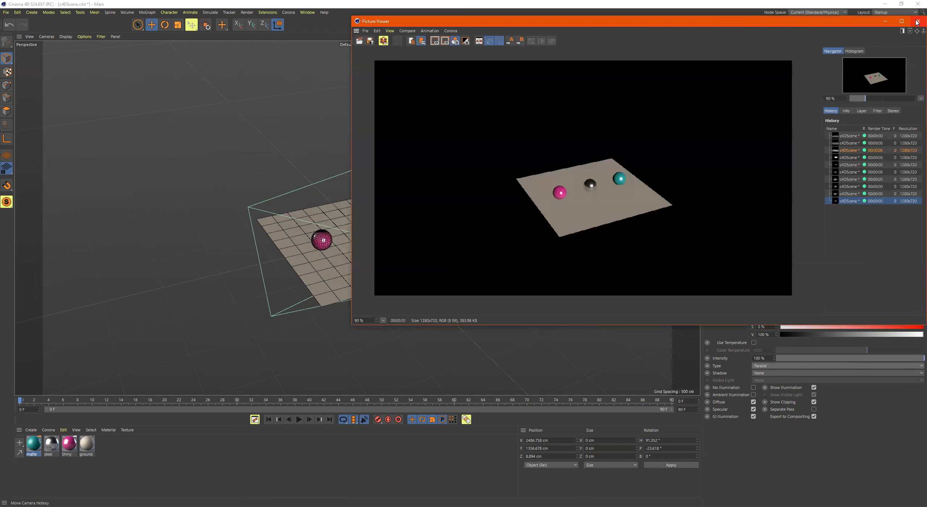
left_click(916, 22)
Step: Change the light's type to Parallel Spot, move it out to about X 2974 cm and test-render the scene
left_click(807, 366)
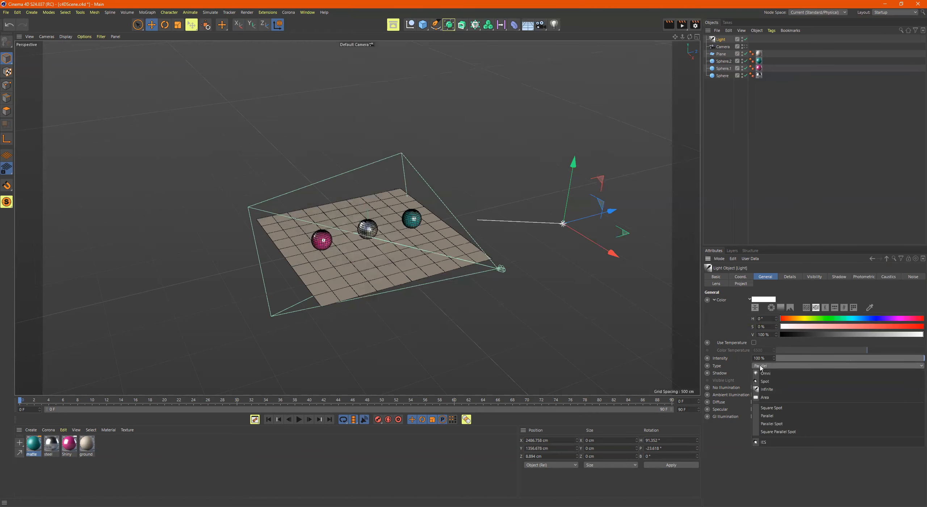
left_click(809, 424)
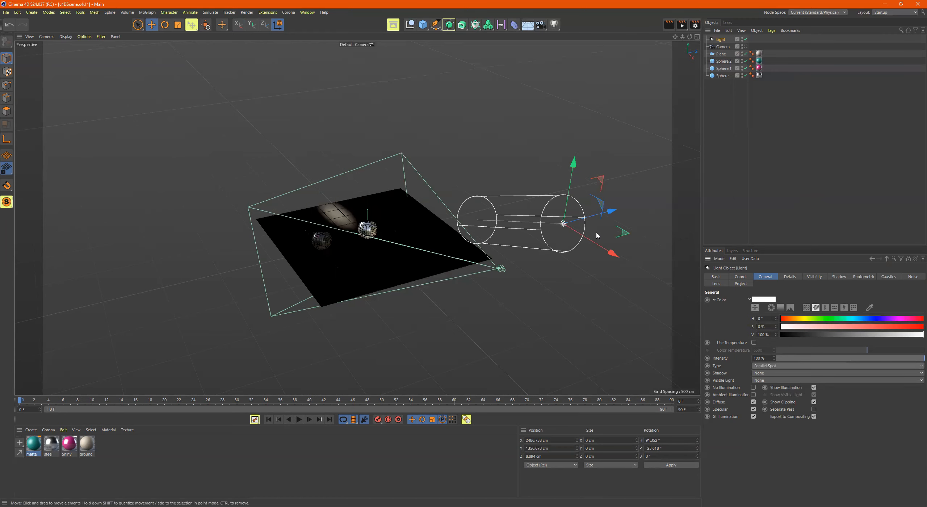
left_click_drag(613, 258, 679, 311)
left_click(682, 25)
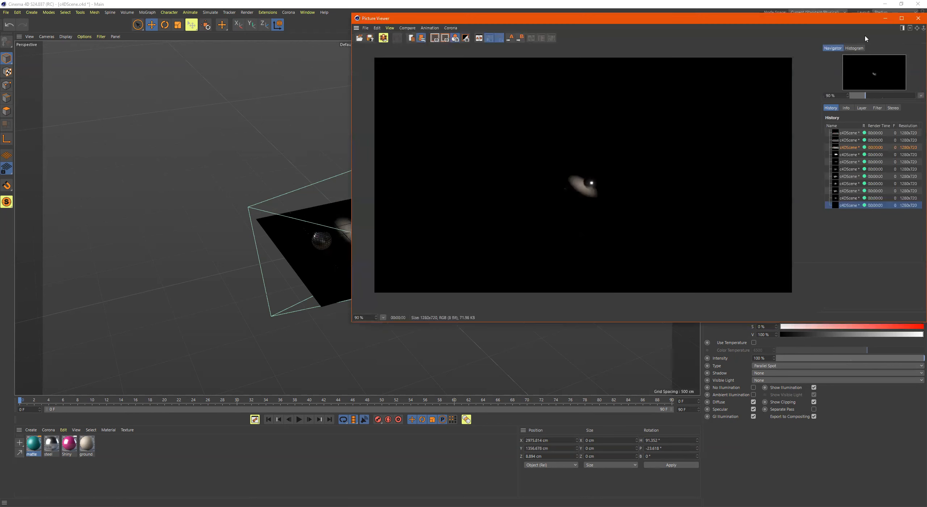
left_click(917, 19)
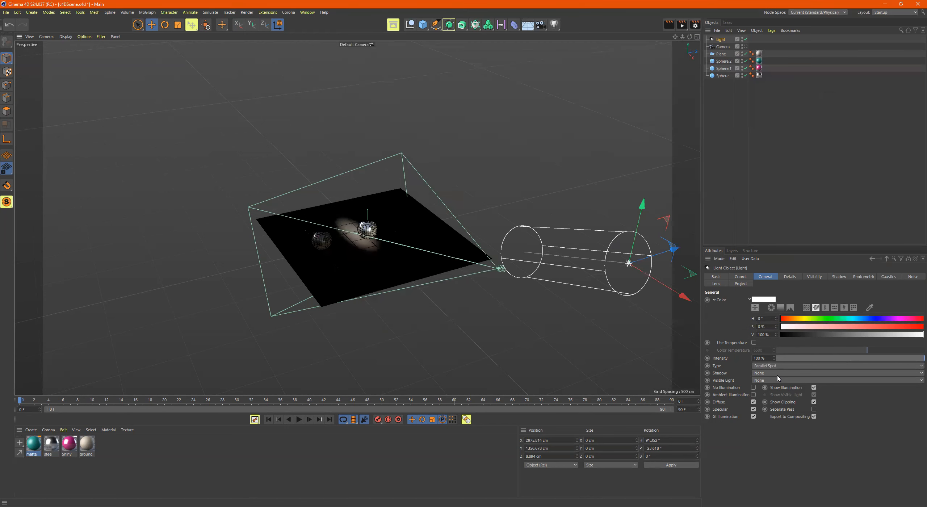
Step: Change the light's type to Square Parallel Spot, shift it to about X 2991 cm and test-render the scene
left_click(777, 367)
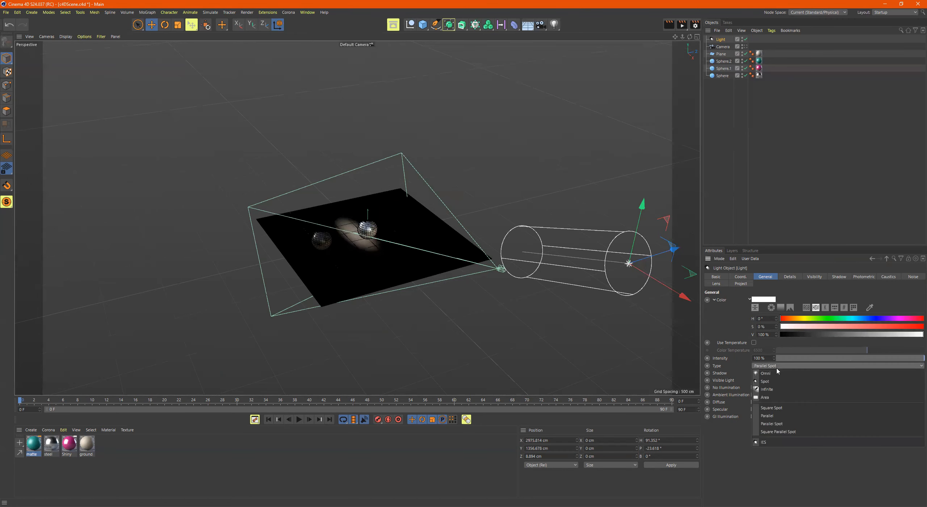
left_click(793, 432)
mouse_move(683, 296)
left_mouse_down()
mouse_move(523, 245)
mouse_move(691, 289)
mouse_move(675, 294)
left_mouse_up()
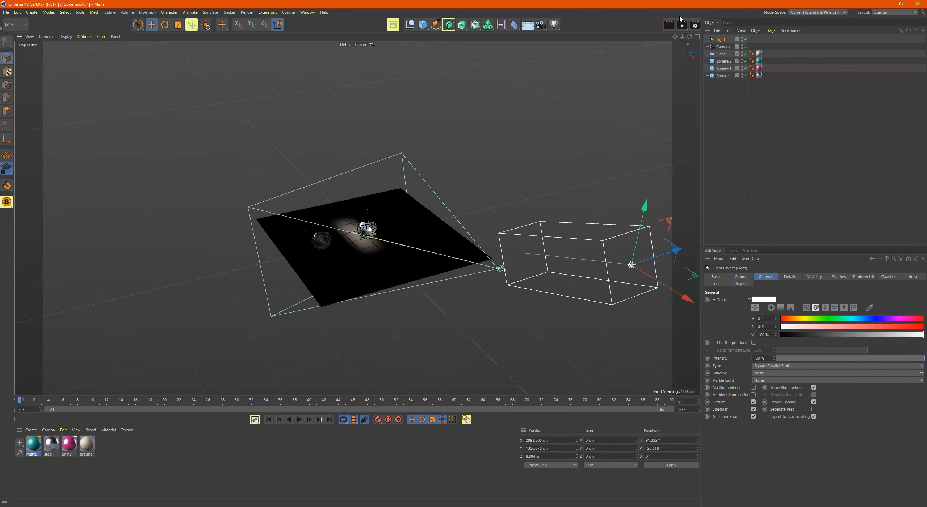
left_click(681, 25)
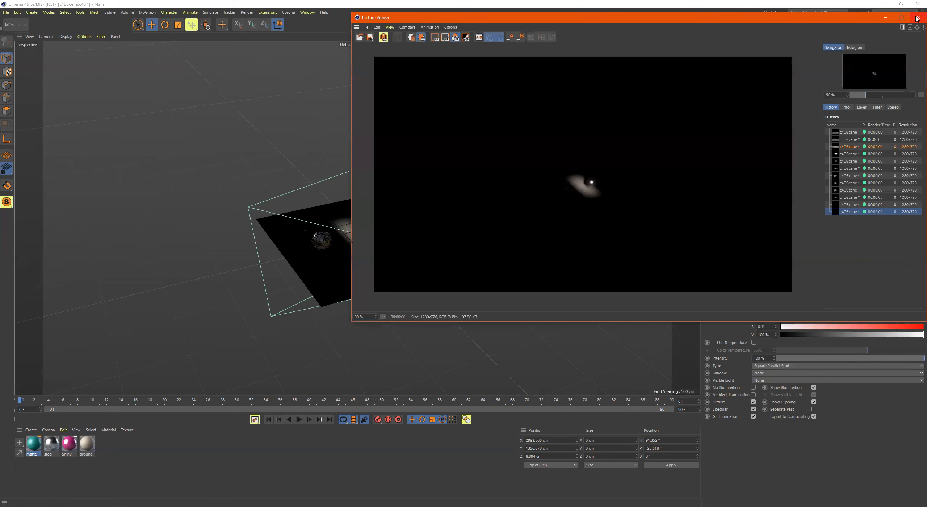
left_click(814, 373)
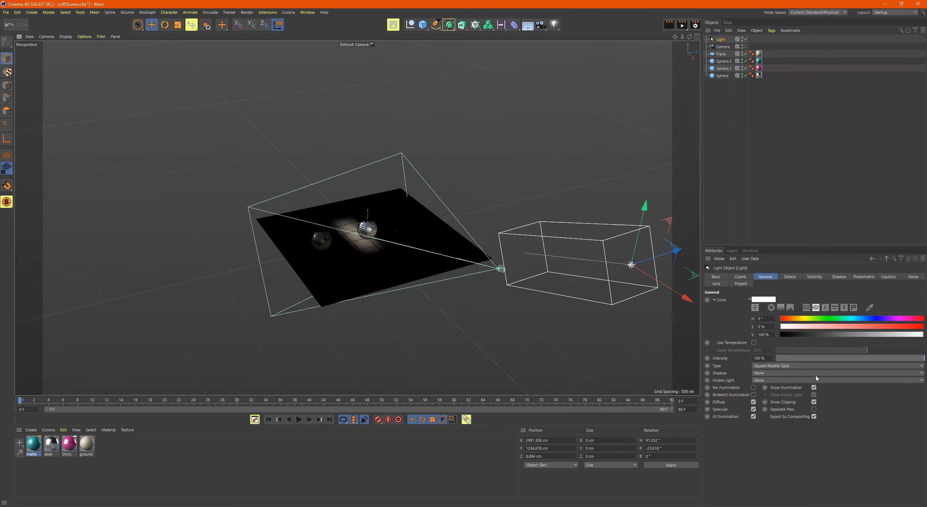
Step: Change the light's type from Square Parallel Spot back to Area
left_click(778, 366)
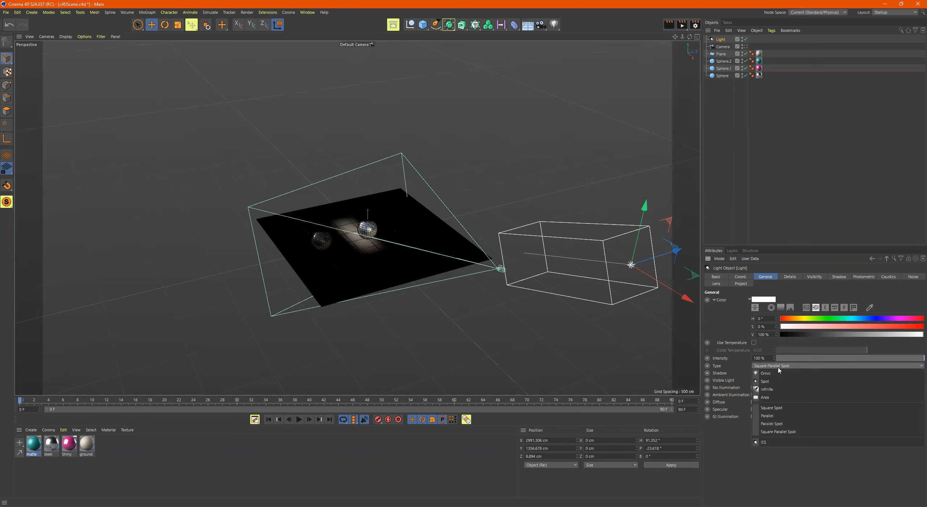
left_click(777, 398)
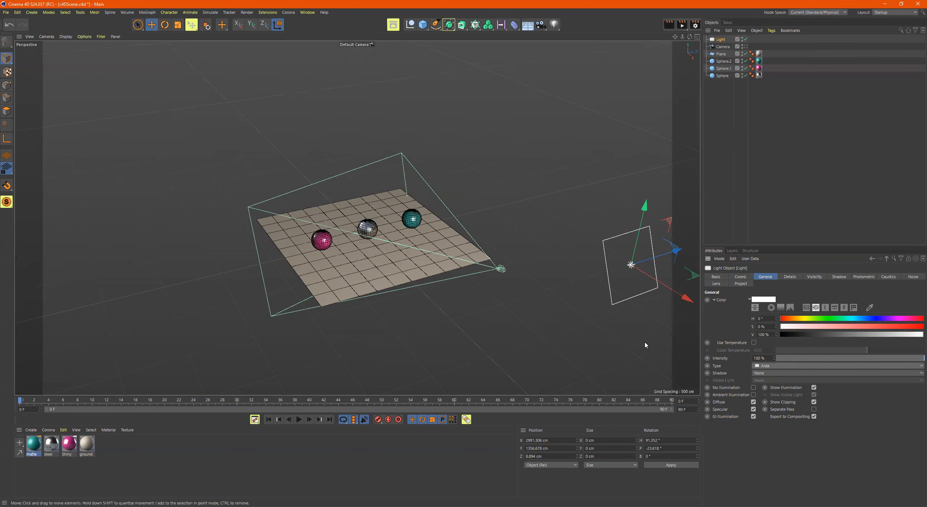
Step: Set the area light's shape to Disc
left_click(790, 276)
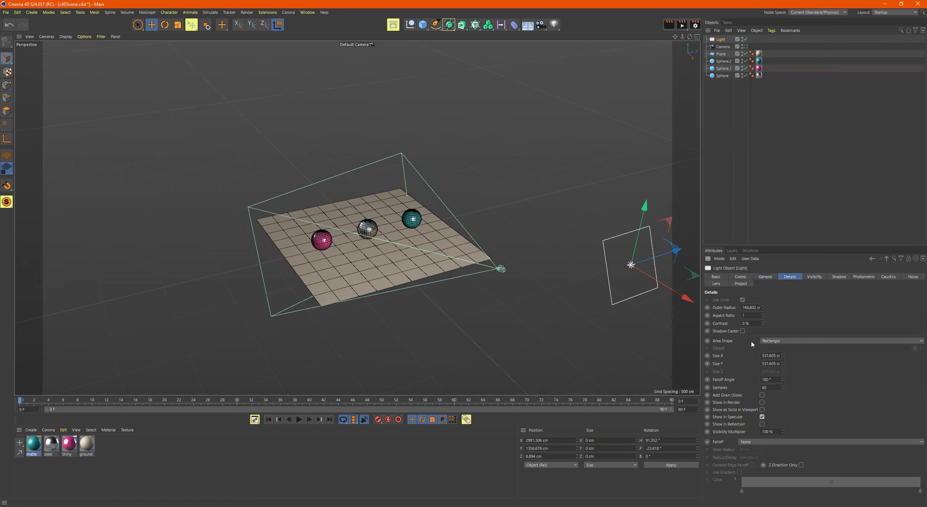
left_click(780, 341)
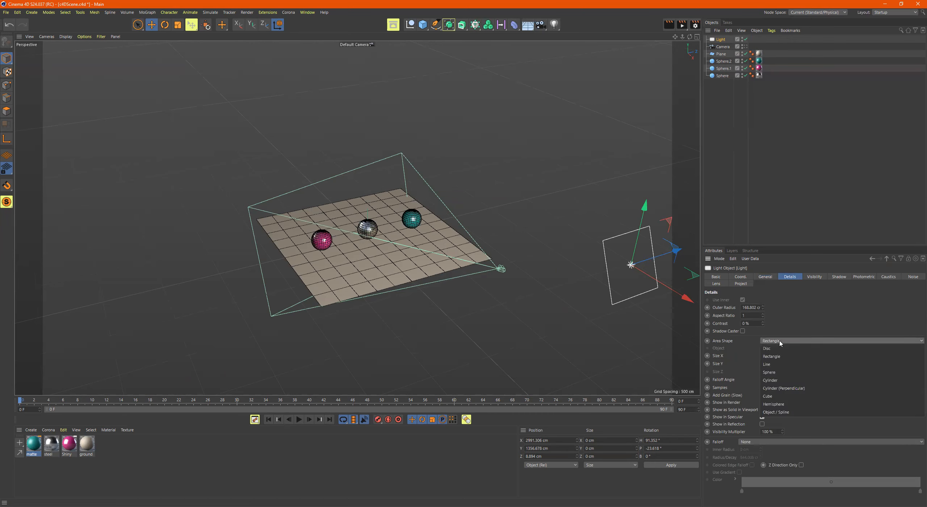
left_click(777, 349)
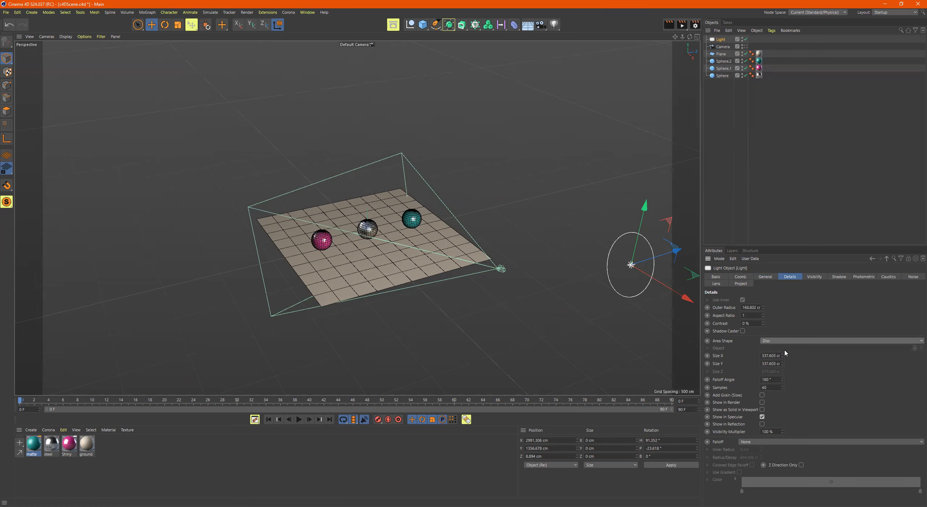
Step: Set the area shape to Sphere, bring the light in to about X 1844 cm and test-render the scene
left_click(787, 341)
left_click(787, 373)
left_click_drag(682, 296, 521, 245)
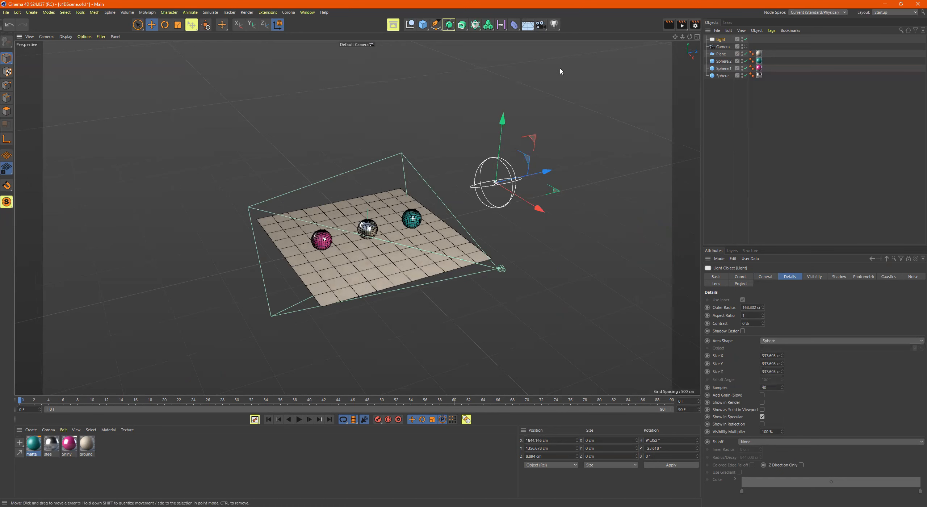
left_click(682, 25)
left_click(917, 19)
left_click(796, 340)
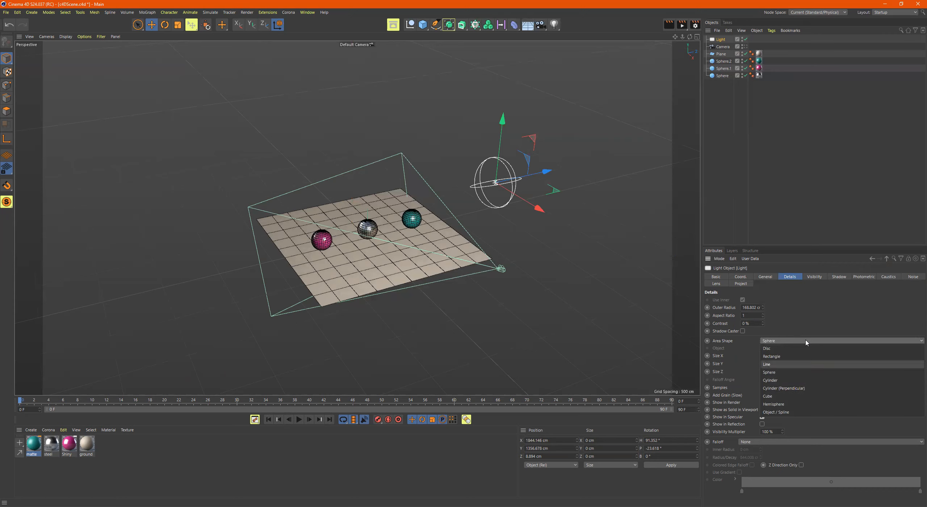
left_click(830, 316)
left_click(814, 277)
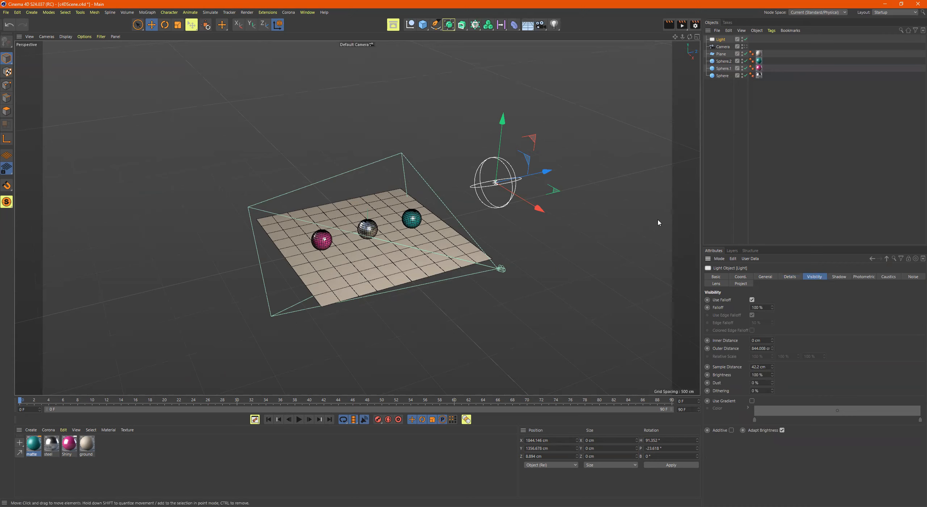
left_click(765, 276)
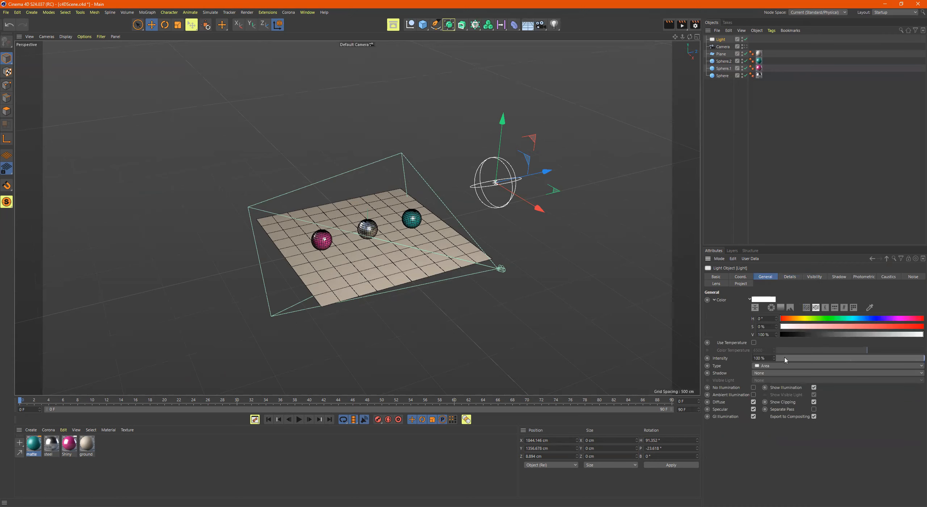
Step: Set the area shape to Rectangle, about 1392 cm in Size X and about 273 cm in Size Y
left_click(789, 277)
left_click(799, 342)
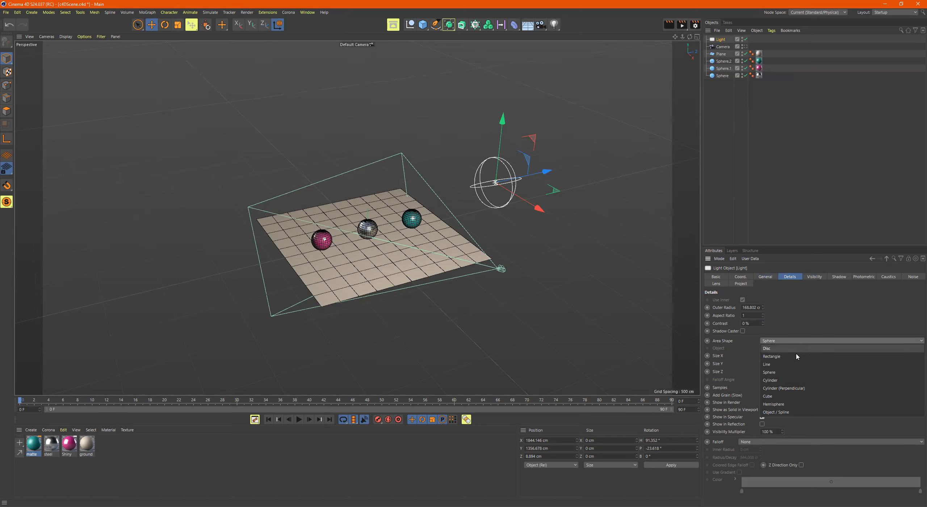
left_click(795, 354)
left_click(795, 341)
left_click(788, 351)
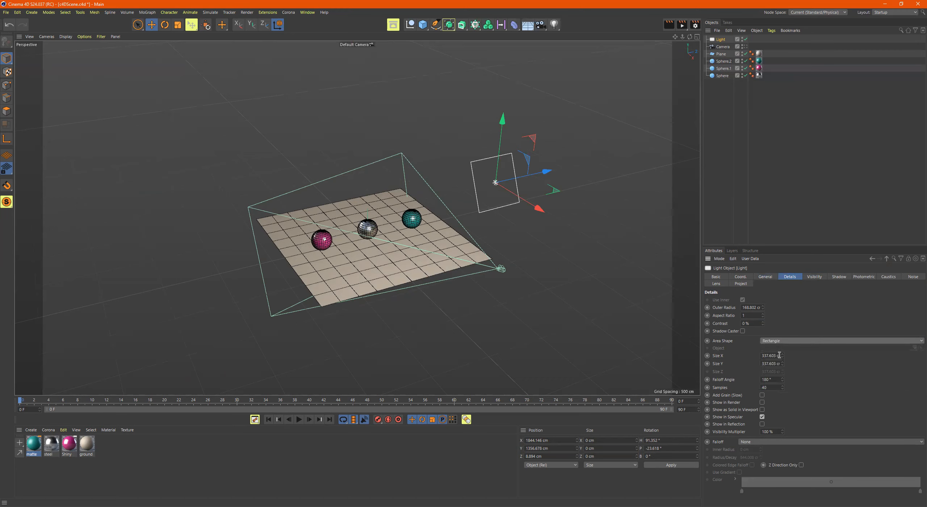
left_click_drag(782, 356, 891, 356)
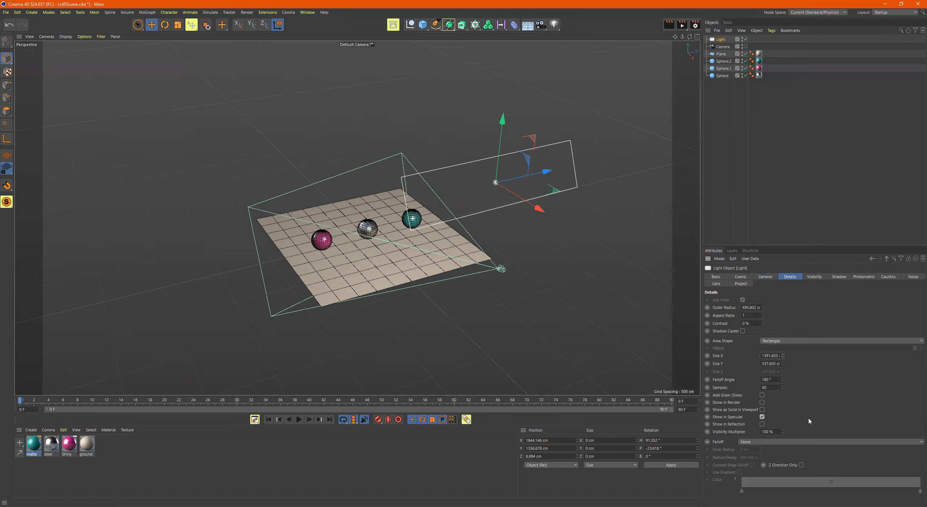
mouse_move(782, 364)
left_mouse_down()
mouse_move(912, 363)
mouse_move(777, 363)
left_mouse_up()
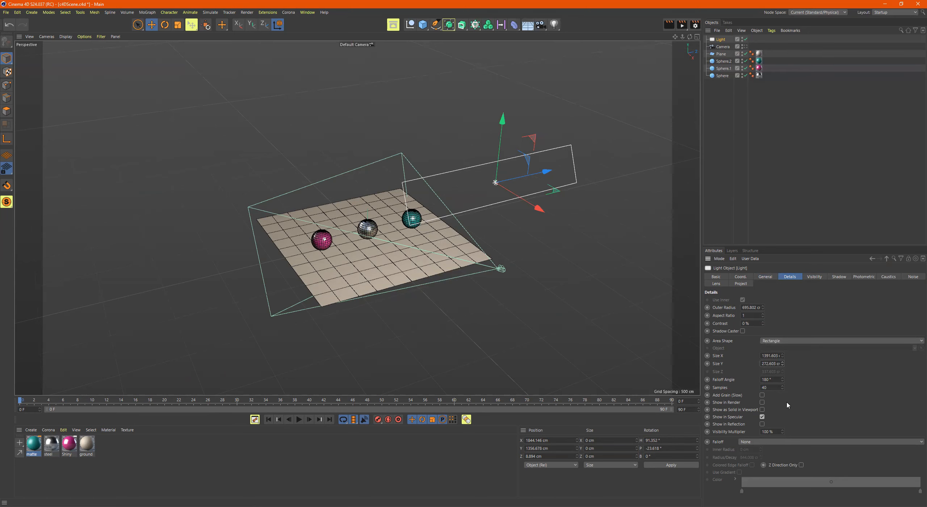
Step: Move the light out to about X 2292 cm, adjust its visibility falloff and test-render the scene
left_click(815, 277)
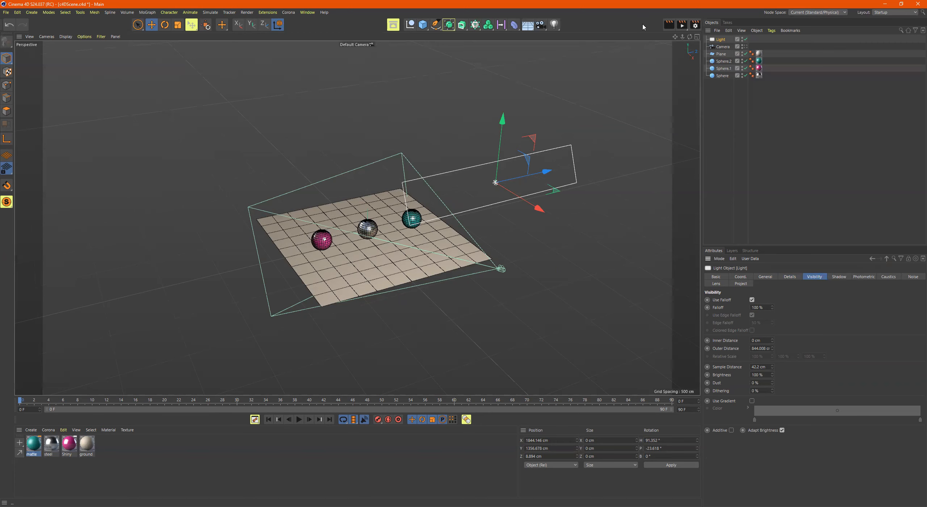
left_click_drag(527, 207, 563, 268)
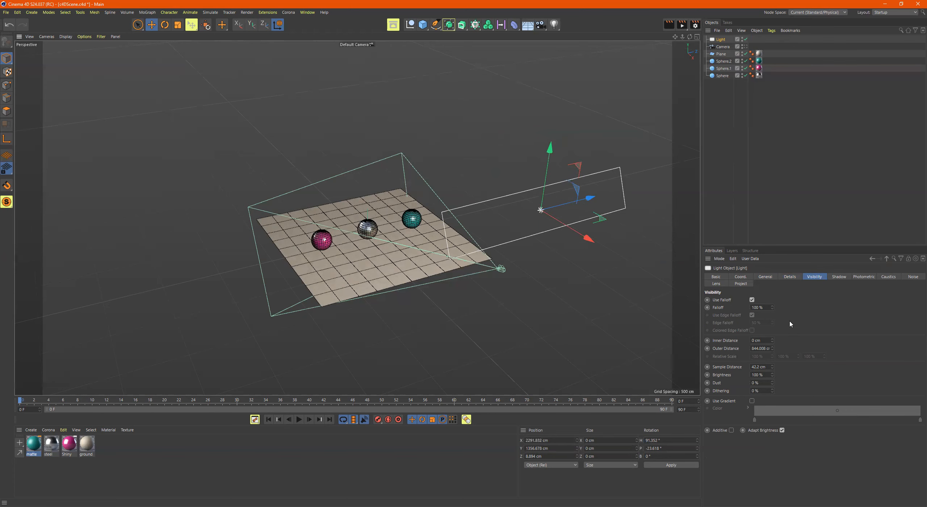
left_click(772, 308)
left_click(682, 24)
Step: Restore the light's visibility falloff to 100 % and test-render the scene again
right_click(718, 311)
left_click(744, 363)
left_click(683, 26)
Step: Compare the last two test renders at 225 % zoom for differences caused by the falloff setting
left_click(849, 228)
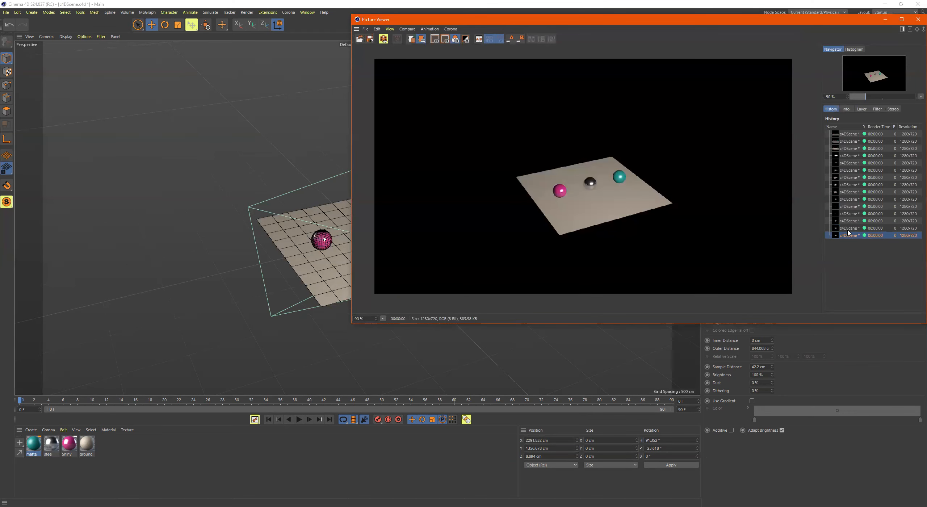
scroll(586, 181, "up", 5)
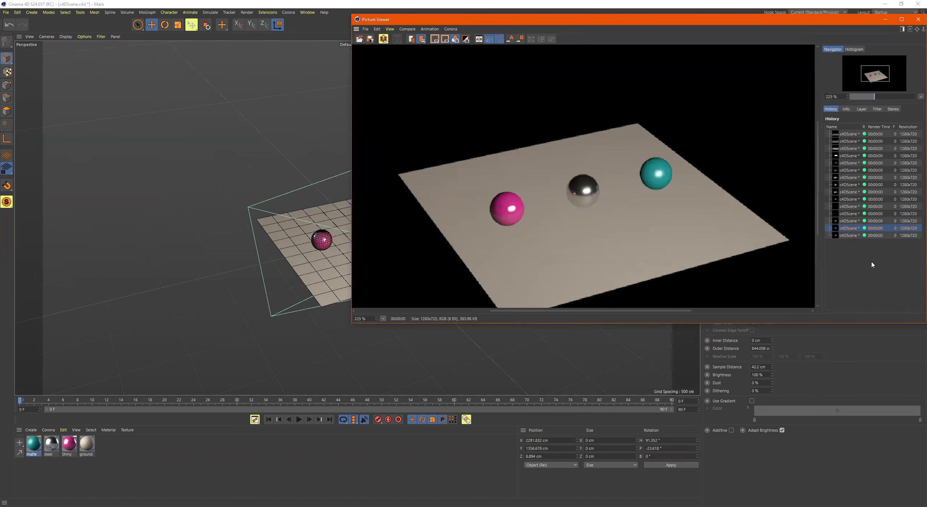
left_click(855, 236)
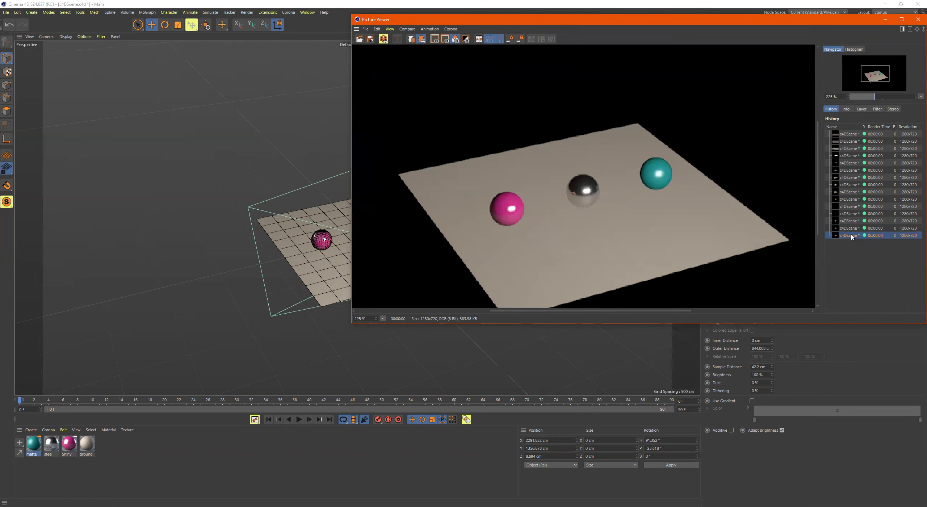
left_click(917, 20)
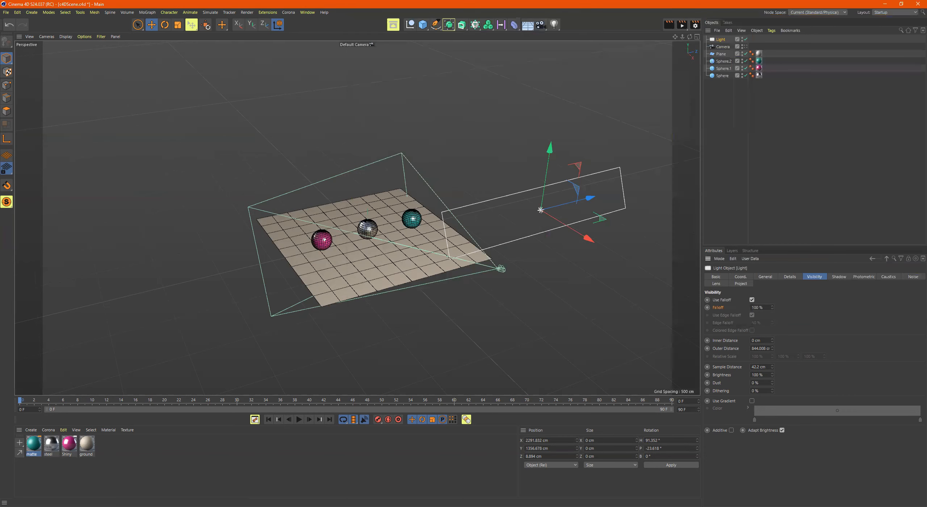
Step: Review the light's shadow, photometric, caustics, noise, lens and project settings, ending at its general settings
left_click(840, 276)
left_click(872, 277)
left_click(889, 277)
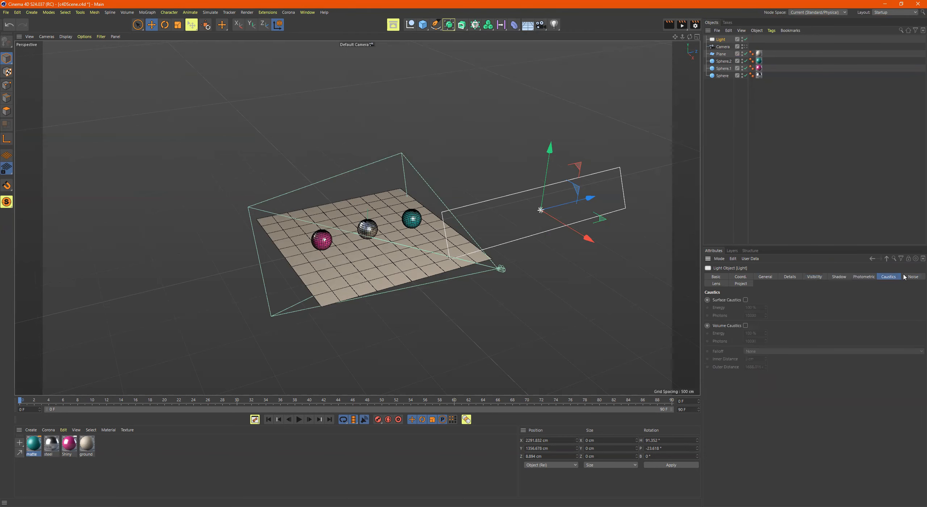
left_click(912, 277)
left_click(721, 284)
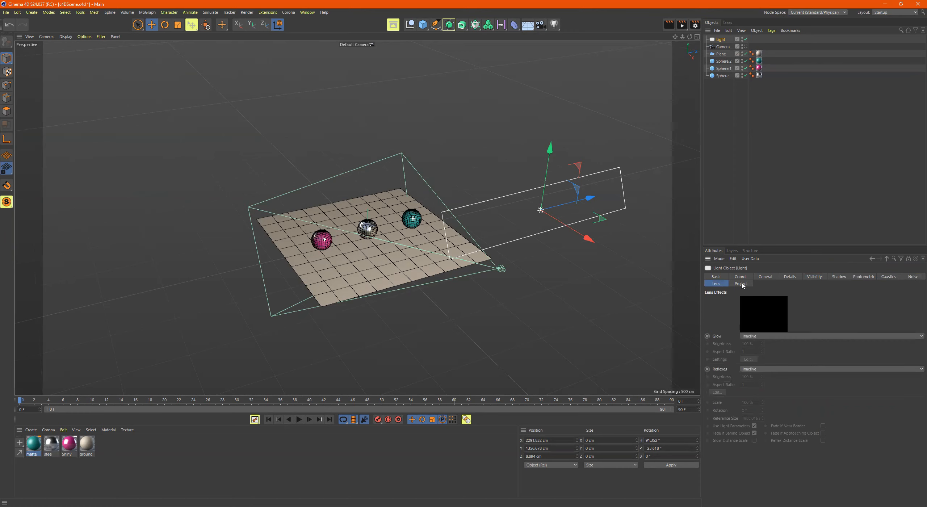
left_click(742, 283)
left_click(733, 277)
left_click(765, 277)
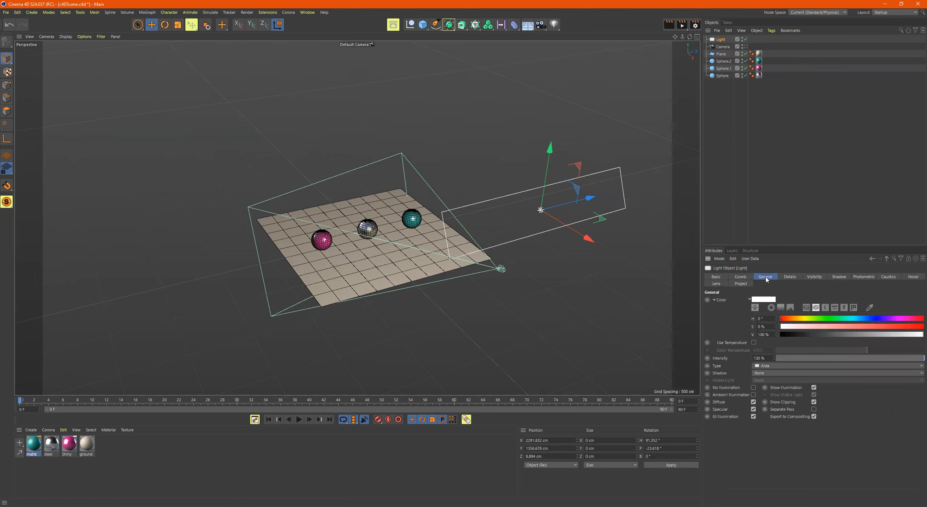
Step: Shift the rectangular area light along its X axis to about X 2318 cm
left_click_drag(474, 230, 465, 228, "alt")
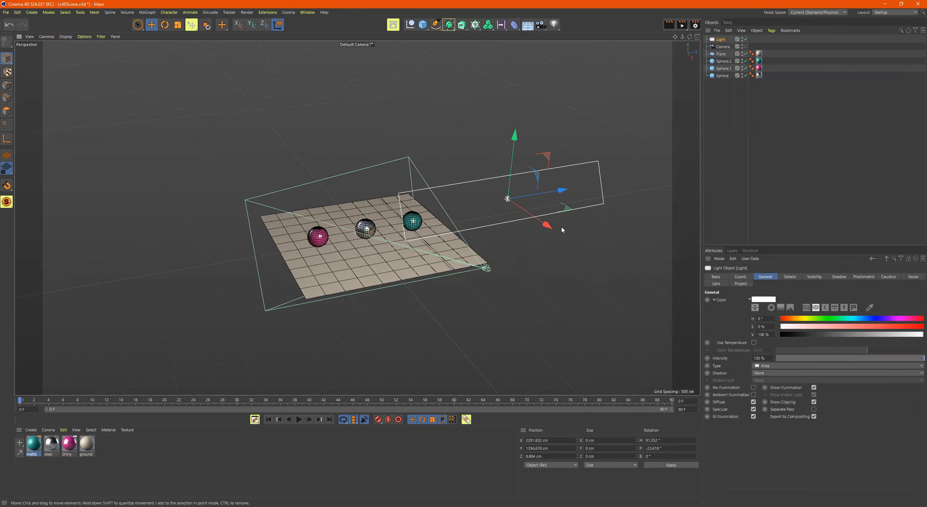
left_click_drag(587, 224, 530, 254)
left_click_drag(544, 221, 533, 256)
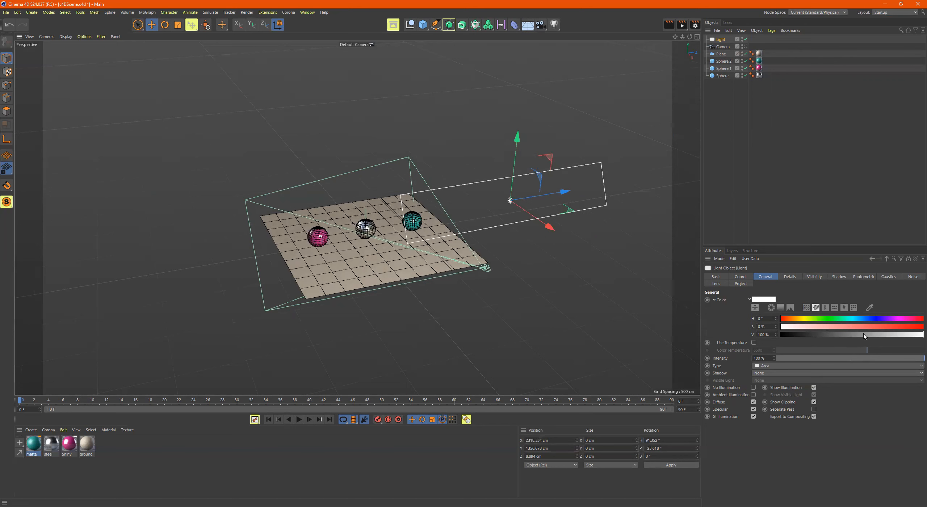
Step: Tint the light red with a saturation of 39 % and test-render the scene
left_click(836, 327)
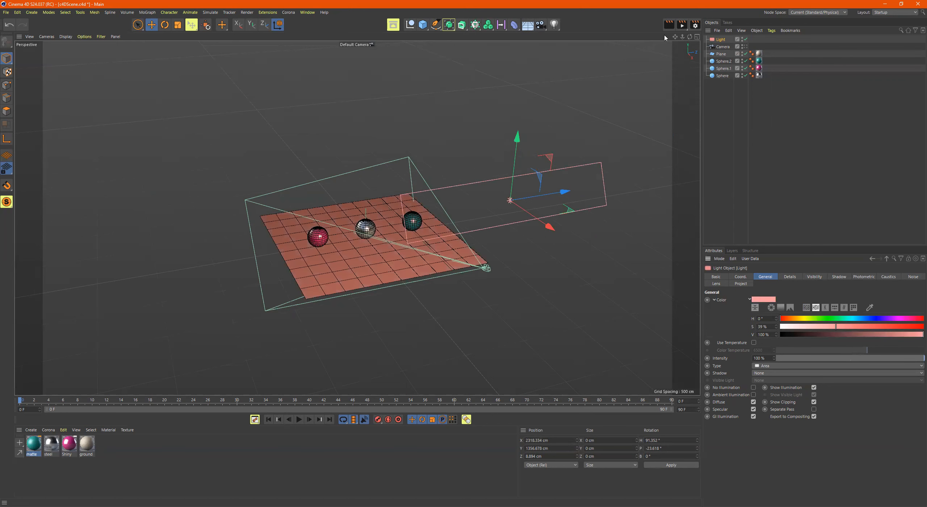
left_click(683, 25)
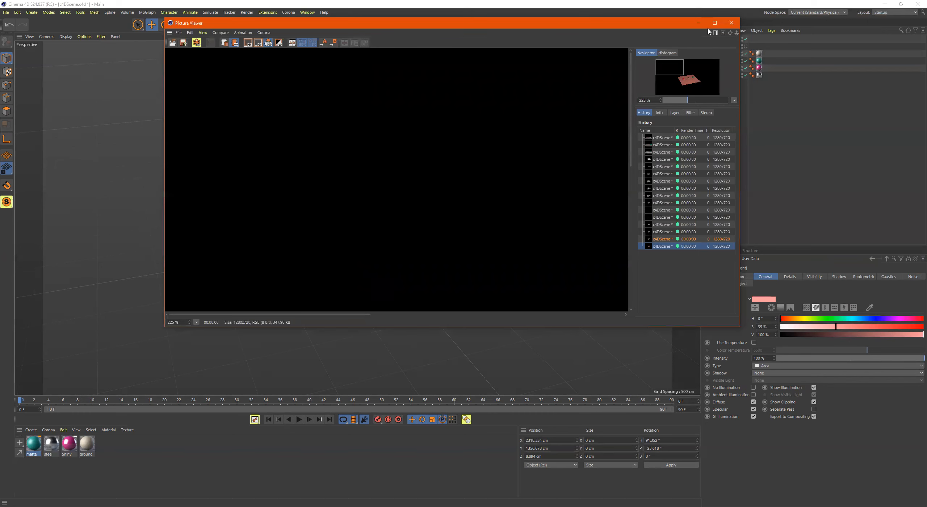
left_click(731, 23)
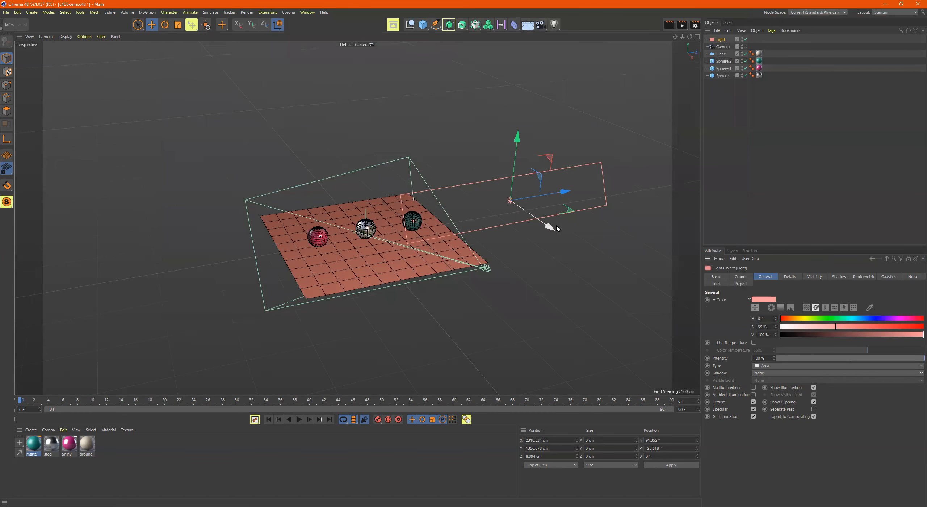
Step: Render the tinted scene again and examine the spheres and ground plane at different magnifications
left_click(682, 24)
scroll(675, 178, "down", 5)
scroll(620, 182, "down", 1)
scroll(633, 181, "up", 1)
scroll(682, 167, "down", 3)
scroll(673, 179, "down", 2)
scroll(672, 179, "up", 4)
scroll(652, 177, "down", 3)
scroll(641, 176, "up", 5)
left_click_drag(611, 160, 702, 161)
scroll(702, 188, "down", 4)
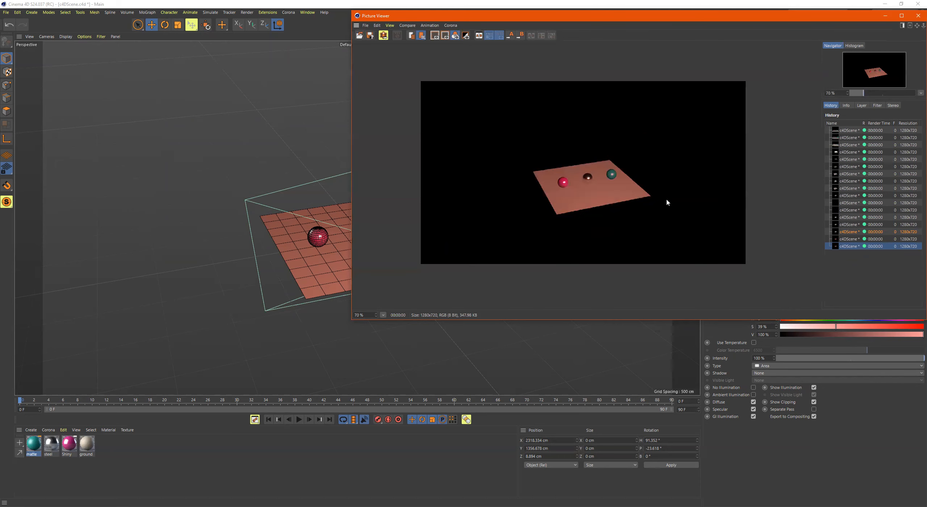
scroll(658, 190, "up", 7)
left_click_drag(731, 138, 353, 232)
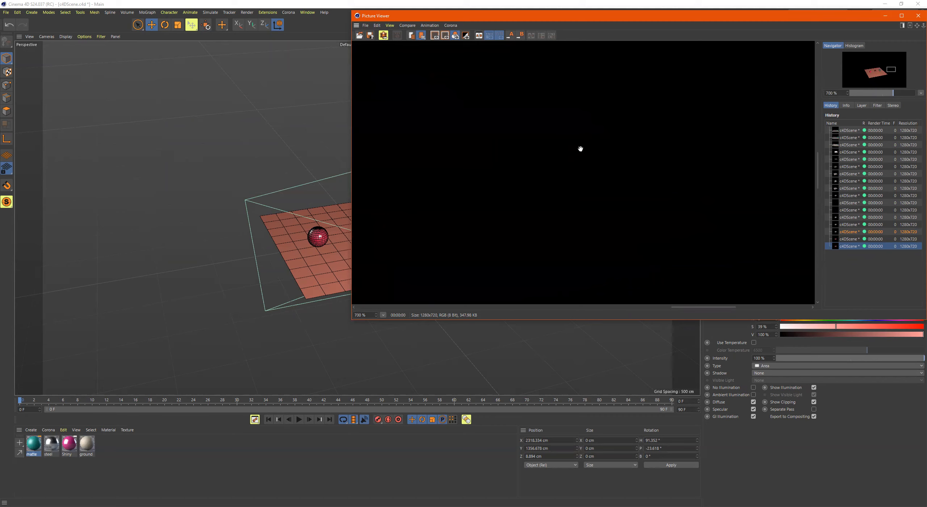
scroll(581, 149, "down", 5)
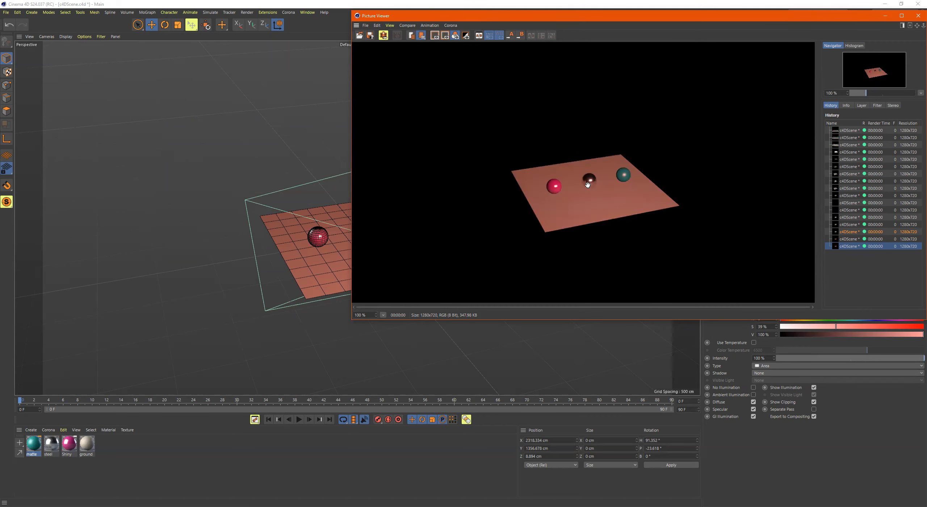
left_click(917, 14)
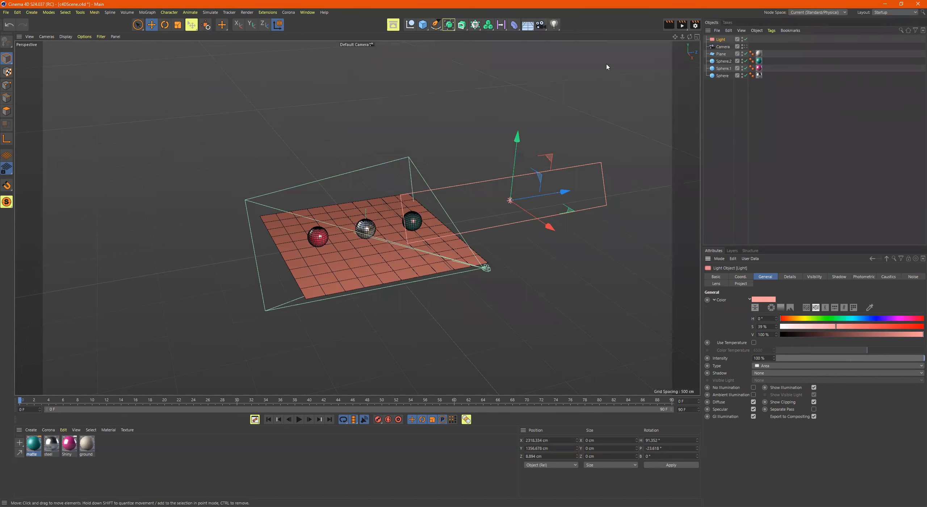
Step: Change the renderer to Physical and test-render the scene through the scene camera
left_click(695, 24)
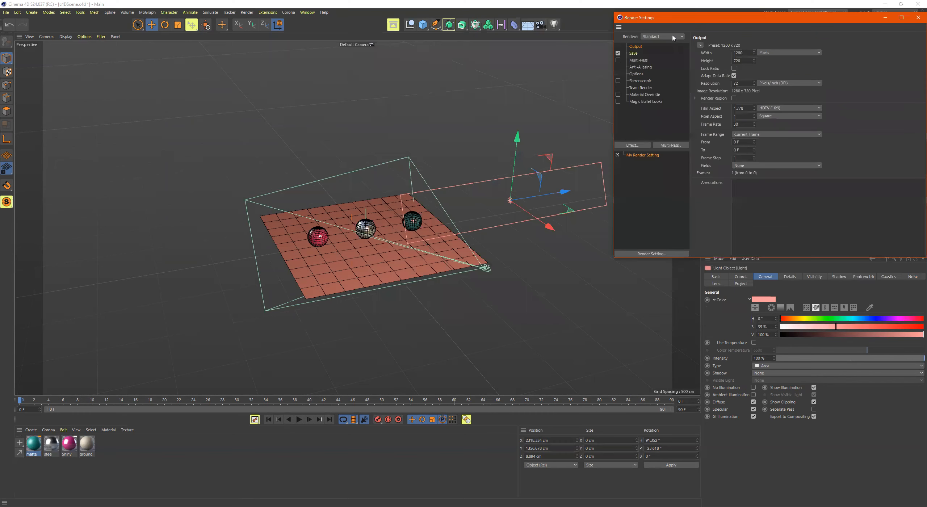
left_click(656, 37)
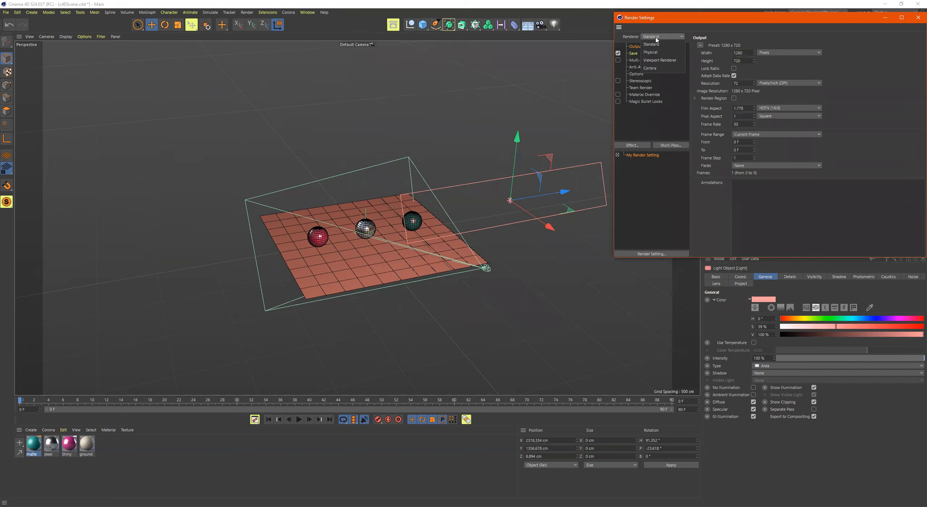
left_click(659, 53)
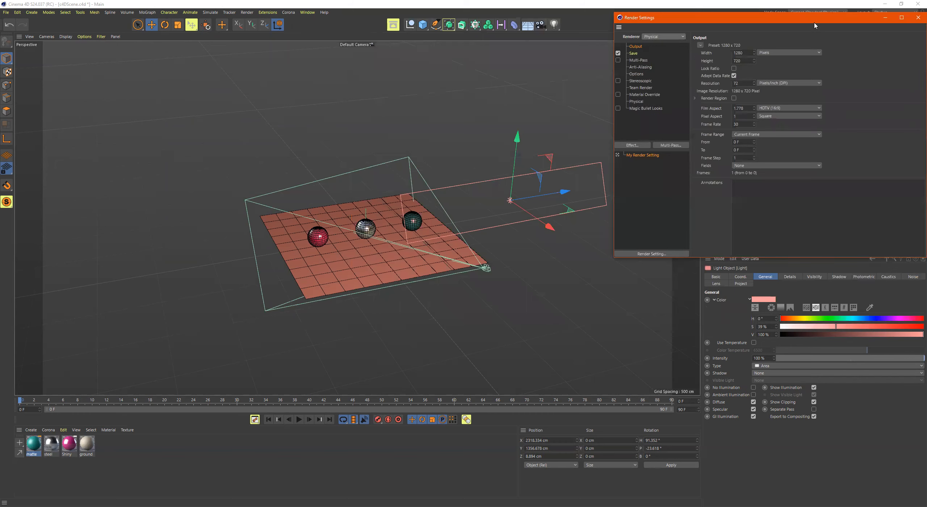
left_click(917, 18)
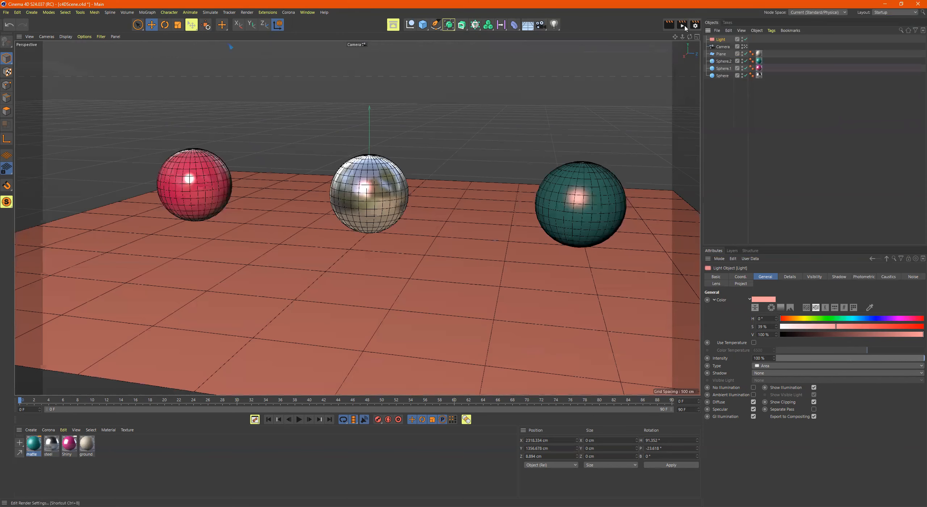
left_click(683, 27)
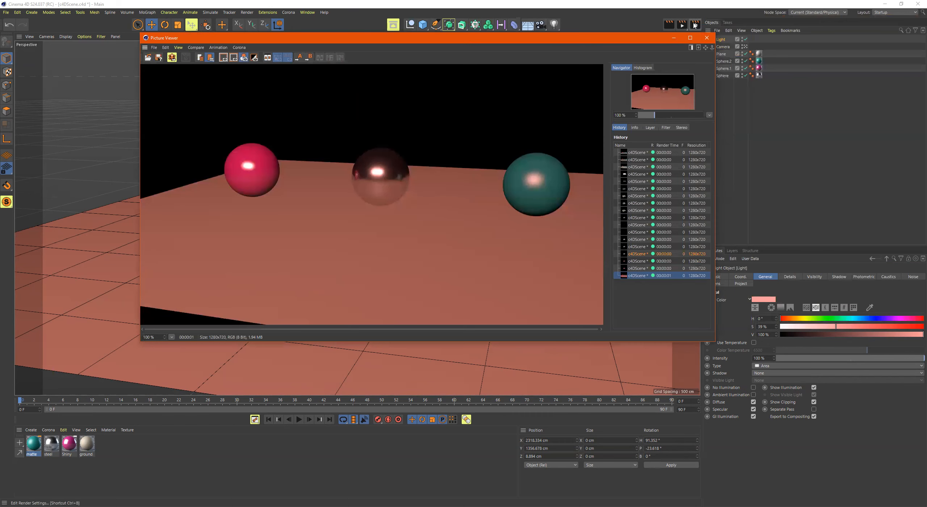
Step: Change the renderer from Physical back to Standard in the render settings
left_click(695, 25)
left_click(664, 36)
left_click(664, 44)
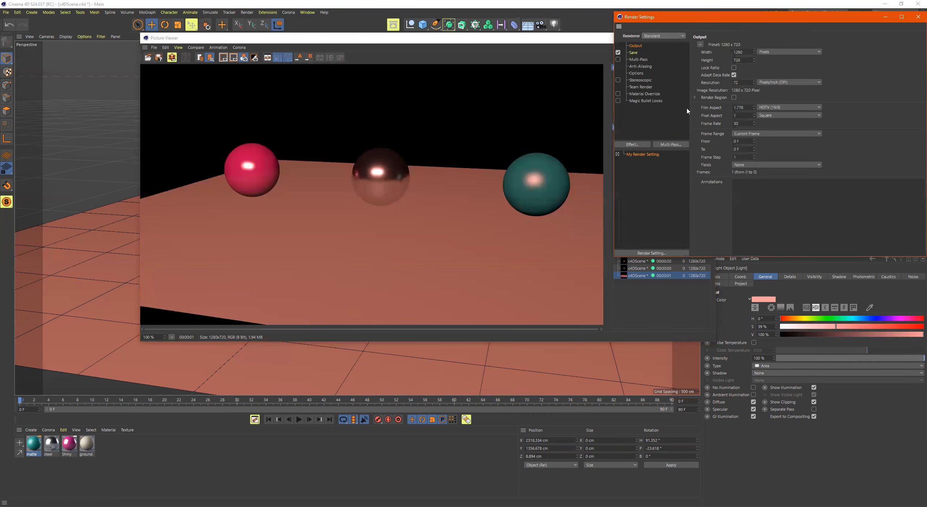
Step: Render the scene with the Standard renderer and compare the result with the earlier Physical render in the render history
left_click(587, 42)
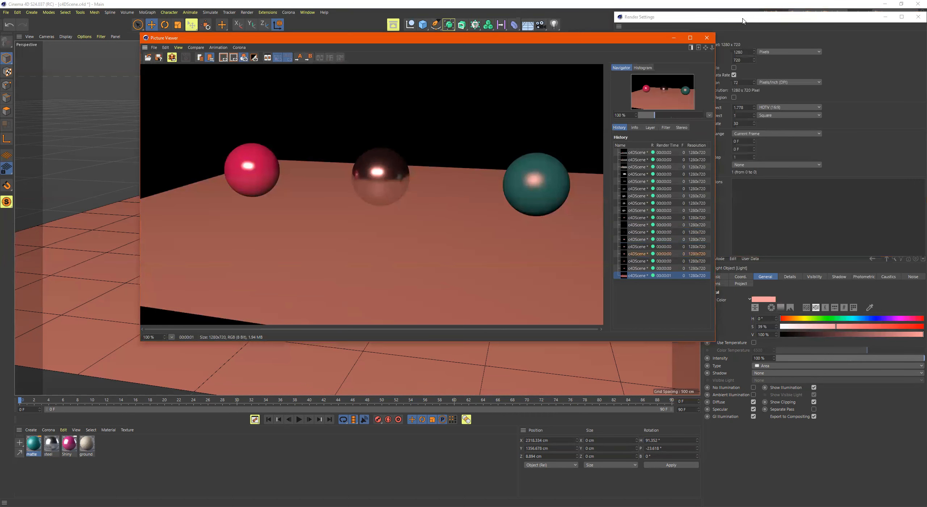
left_click(681, 25)
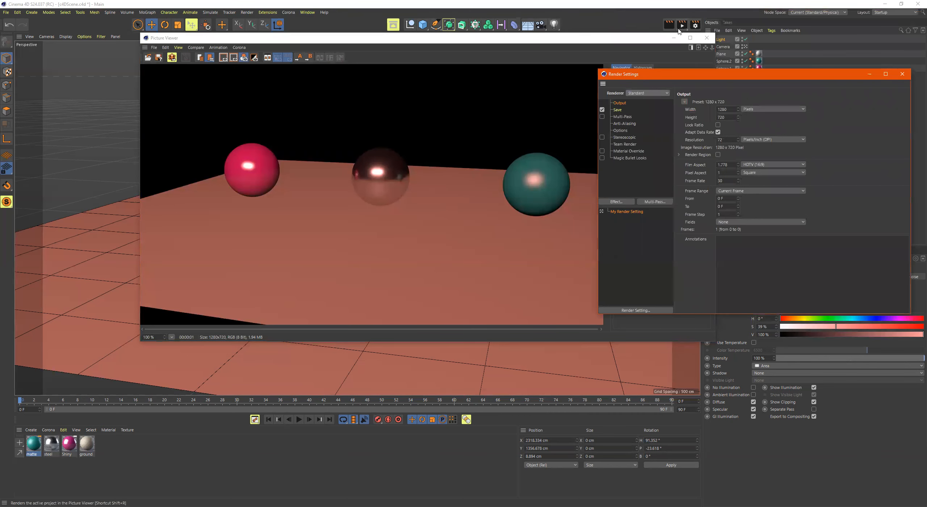
left_click(636, 271)
left_click(636, 277)
left_click(636, 283)
left_click(636, 278)
left_click(636, 282)
left_click(636, 277)
left_click(636, 282)
left_click(636, 278)
left_click(636, 283)
left_click(636, 278)
left_click(636, 282)
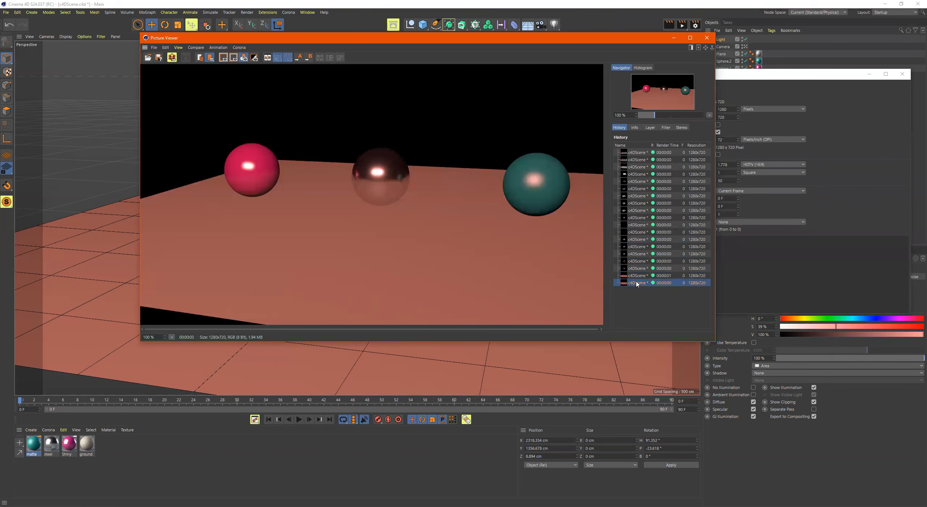
left_click(707, 38)
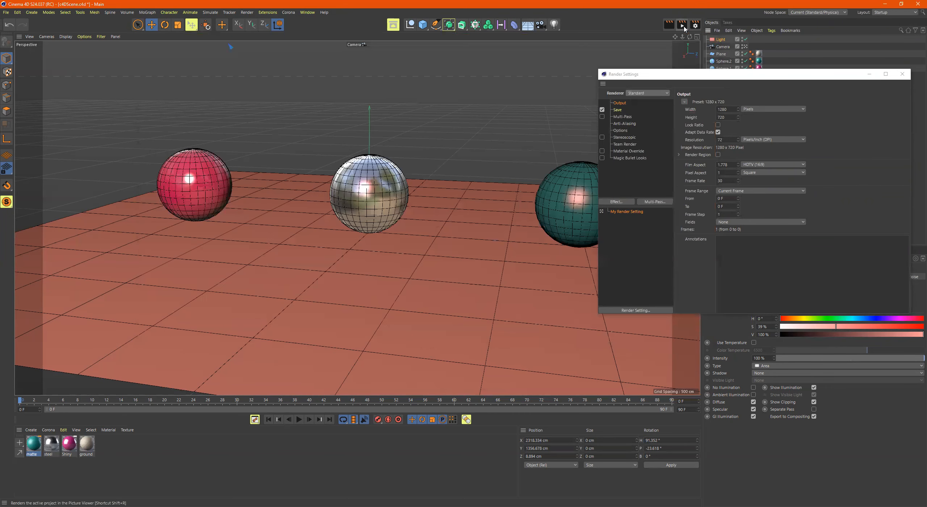
Step: Change the renderer from Standard to Physical and test-render the scene again
left_click(647, 93)
left_click(648, 104)
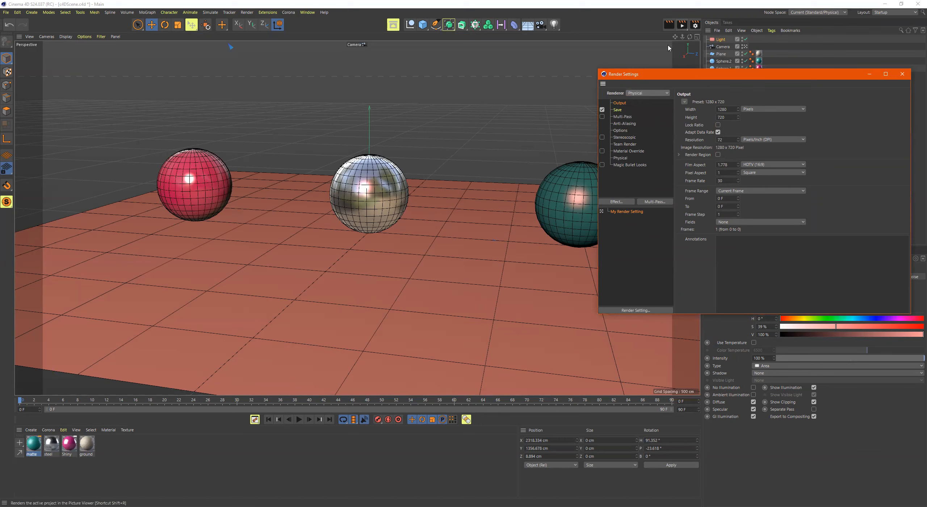
left_click(682, 24)
left_click(913, 22)
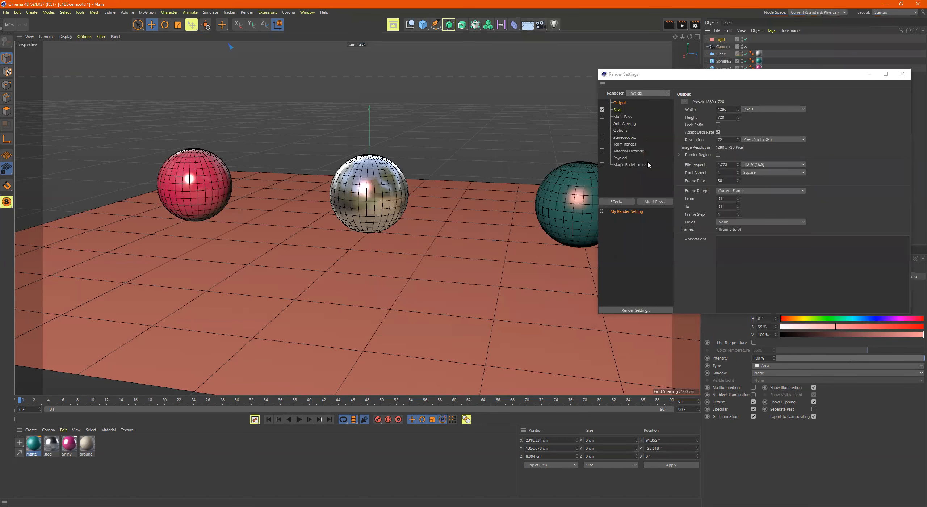
Step: Add the Ambient Occlusion effect to the render settings and test-render the scene
left_click(616, 202)
left_click(663, 251)
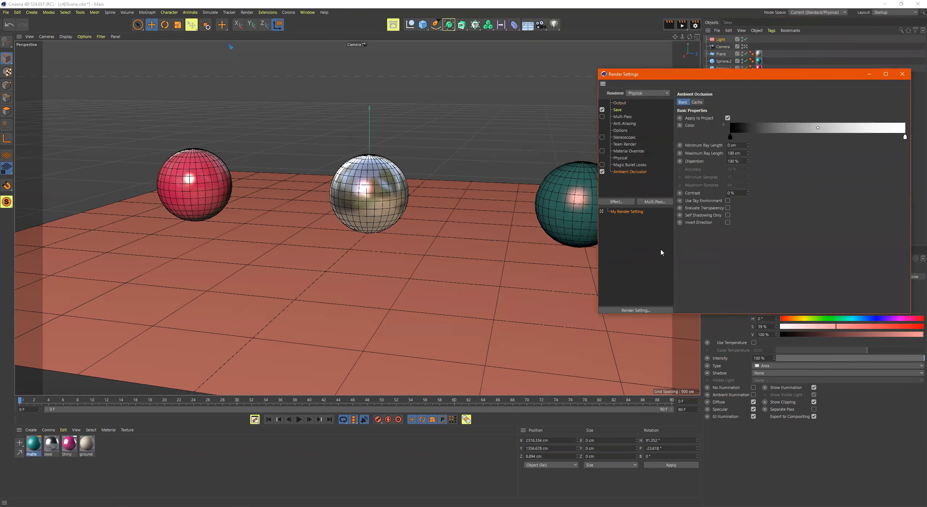
left_click(902, 74)
left_click(682, 25)
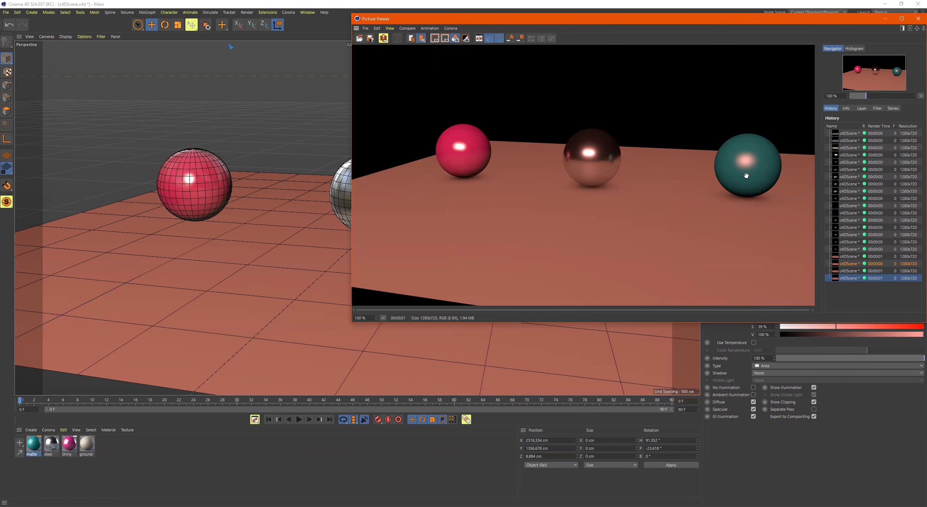
Step: Compare the last two renders, with and without Ambient Occlusion, looking at the contact shadows beneath the spheres
left_click(844, 271)
left_click(845, 279)
left_click(845, 272)
left_click(846, 278)
left_click(847, 272)
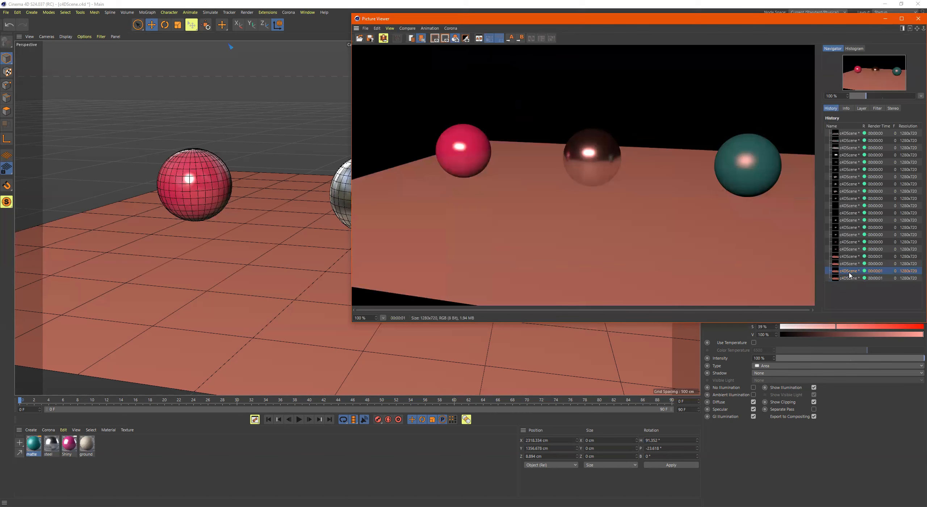
left_click(849, 278)
left_click(848, 270)
left_click(849, 278)
left_click(849, 271)
left_click(850, 278)
left_click(850, 273)
left_click(851, 278)
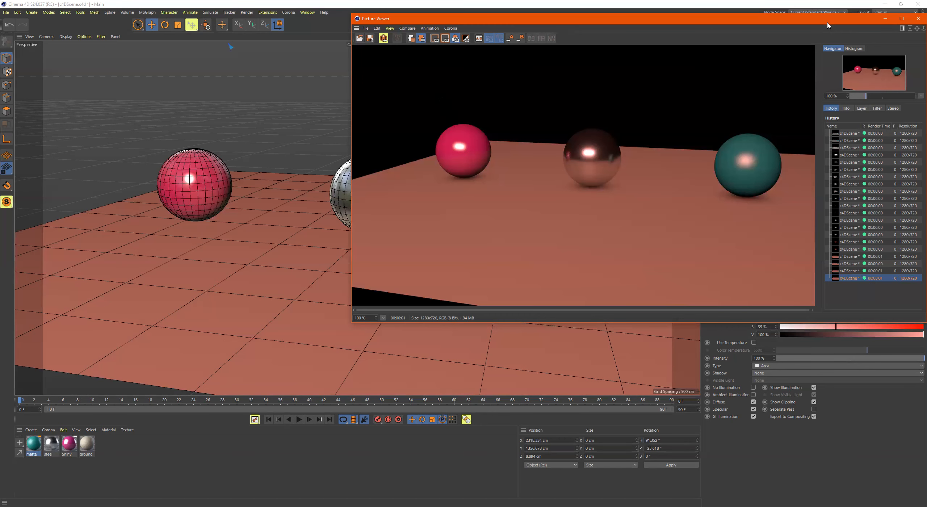
Step: Test-render Ambient Occlusion with its colour gradient's midpoint moved near the black end, and again with it near the white end
left_click_drag(827, 21, 716, 84)
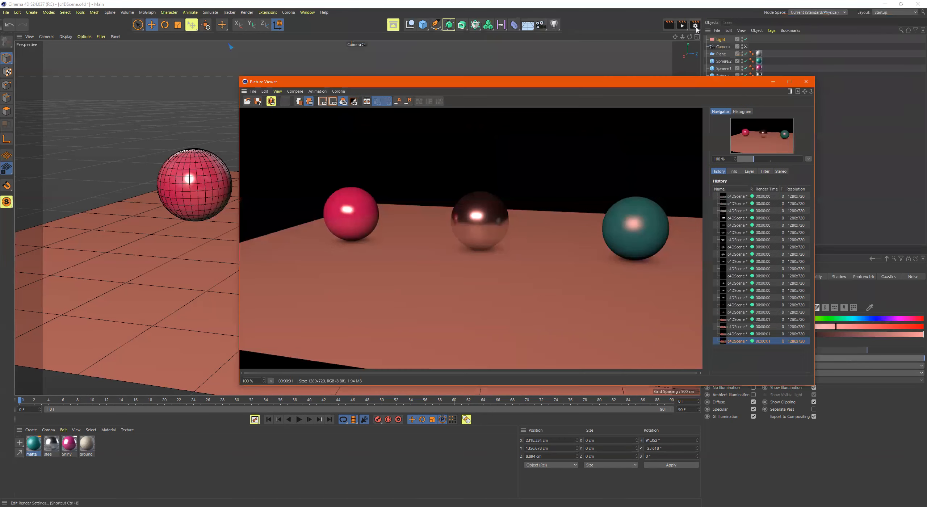
key("ctrl+b")
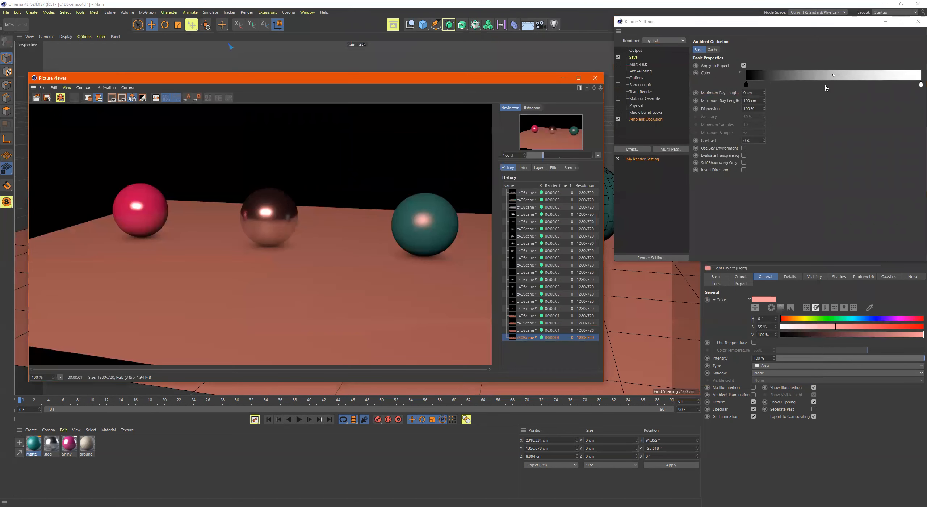
left_click(833, 75)
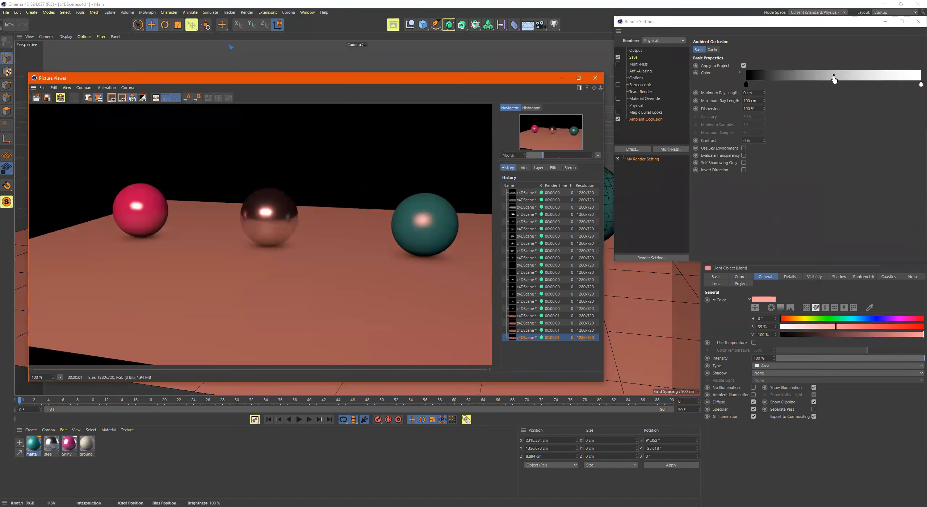
left_click_drag(834, 79, 758, 80)
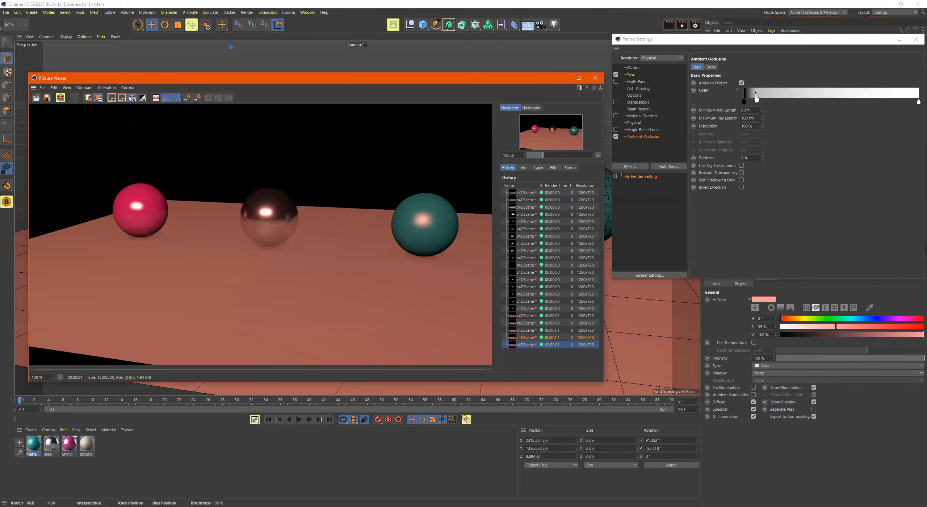
left_click_drag(758, 96, 915, 99)
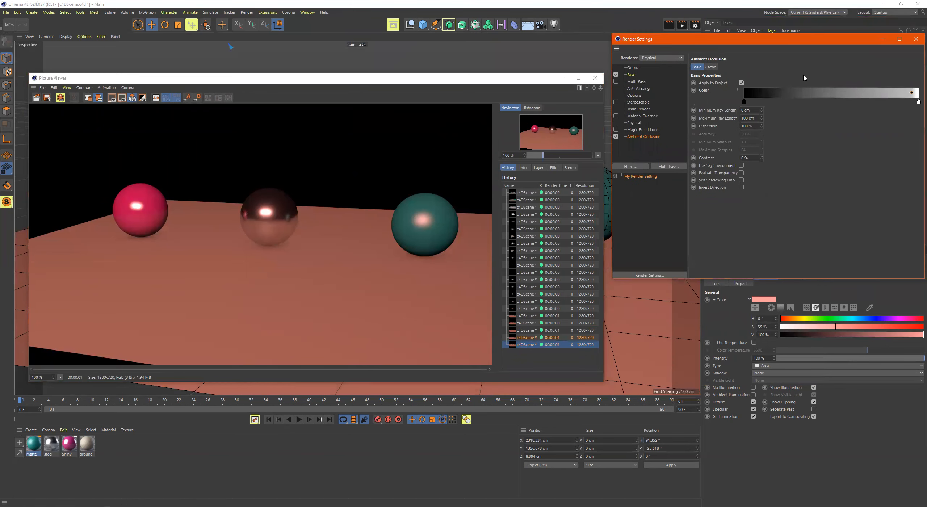
left_click(682, 25)
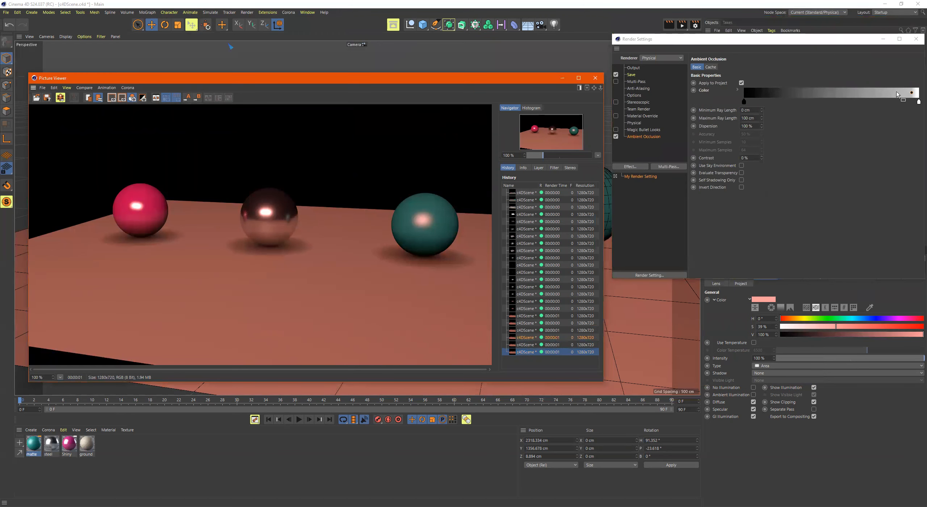
Step: Reset the Ambient Occlusion colour gradient to its centred midpoint, then render the scene and compare it with the previous gradient renders
left_click(719, 114)
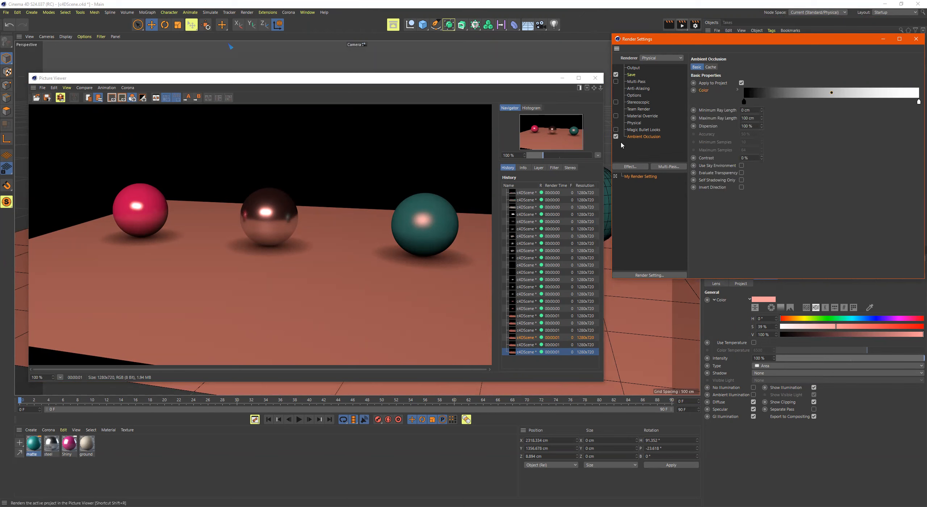
key("shift+r")
left_click(522, 345)
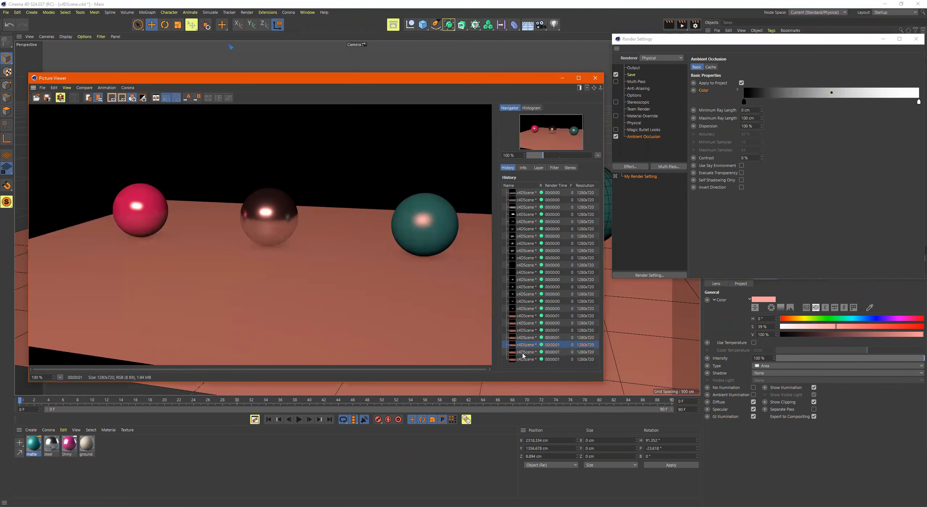
left_click(523, 352)
left_click(525, 360)
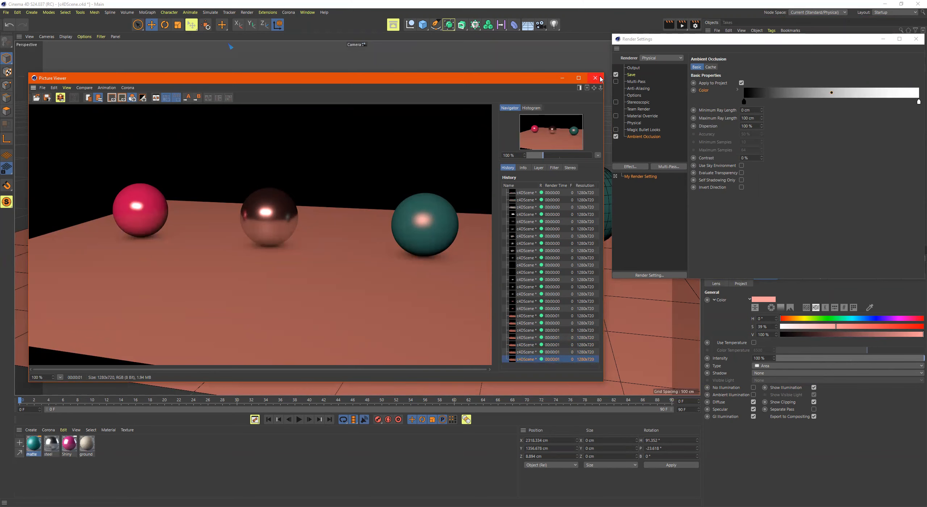
Step: Add the Global Illumination effect to the render settings and test-render the scene
left_click(634, 167)
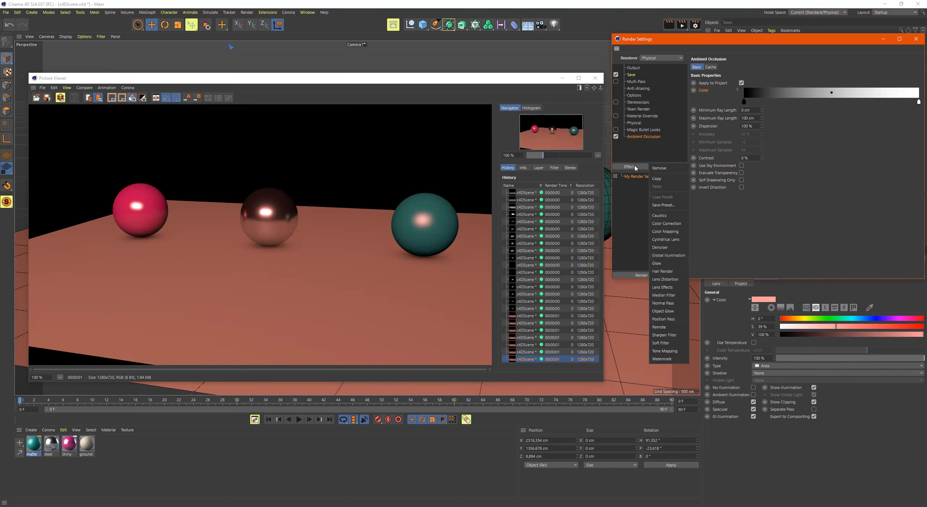
left_click(669, 255)
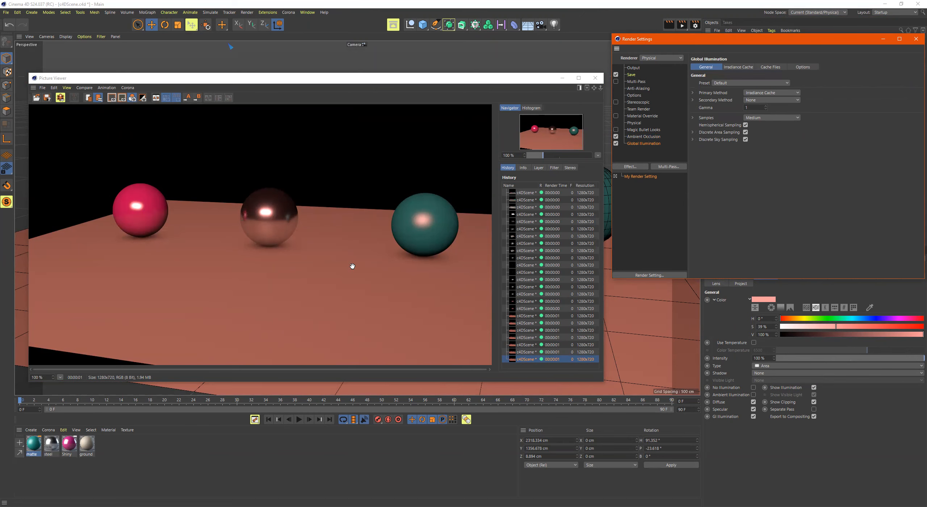
left_click(681, 26)
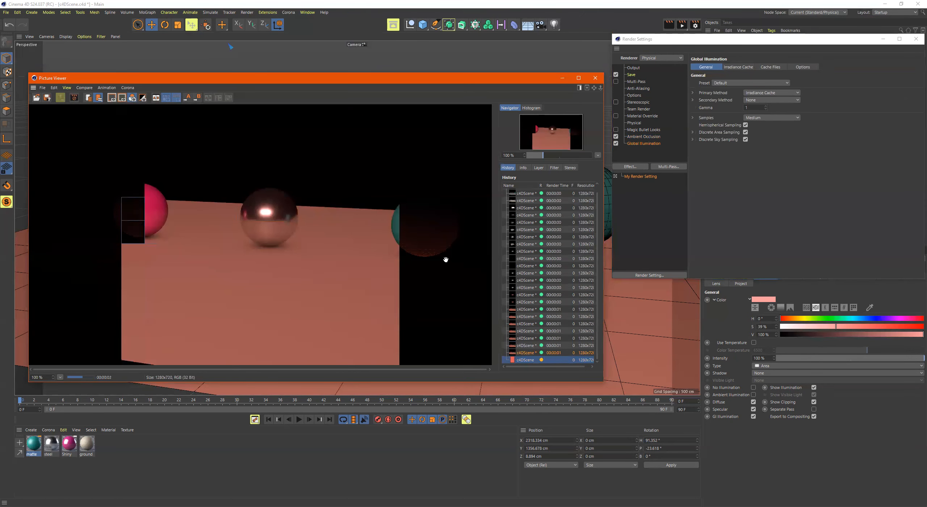
Step: Compare the renders with and without Global Illumination, then close the render viewer and the render settings
left_click(524, 354)
left_click(525, 360)
left_click(526, 354)
left_click(526, 360)
left_click(525, 354)
left_click(527, 358)
left_click(526, 353)
left_click(527, 360)
left_click(527, 353)
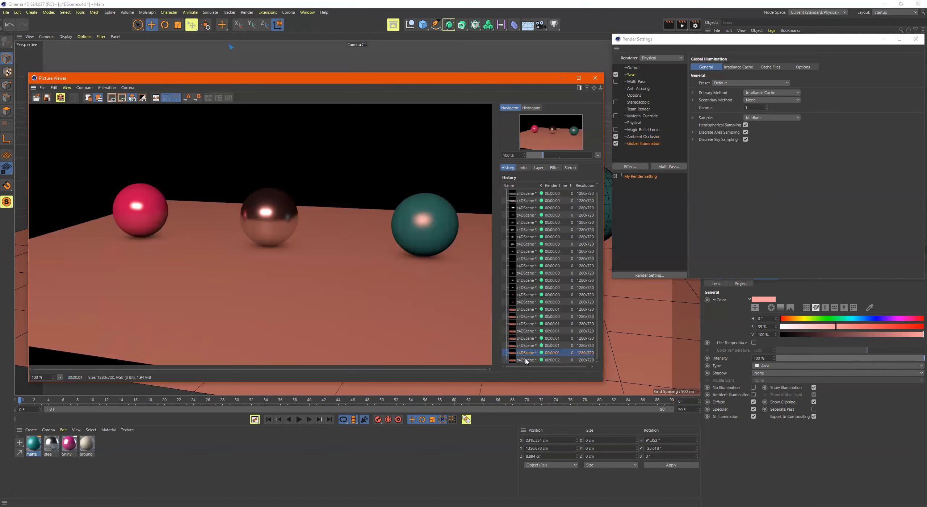
left_click(525, 360)
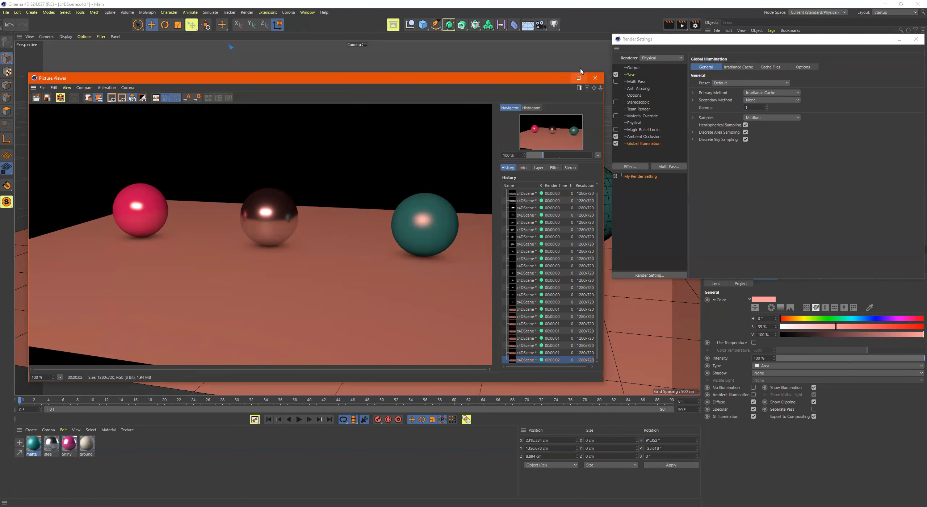
left_click(596, 79)
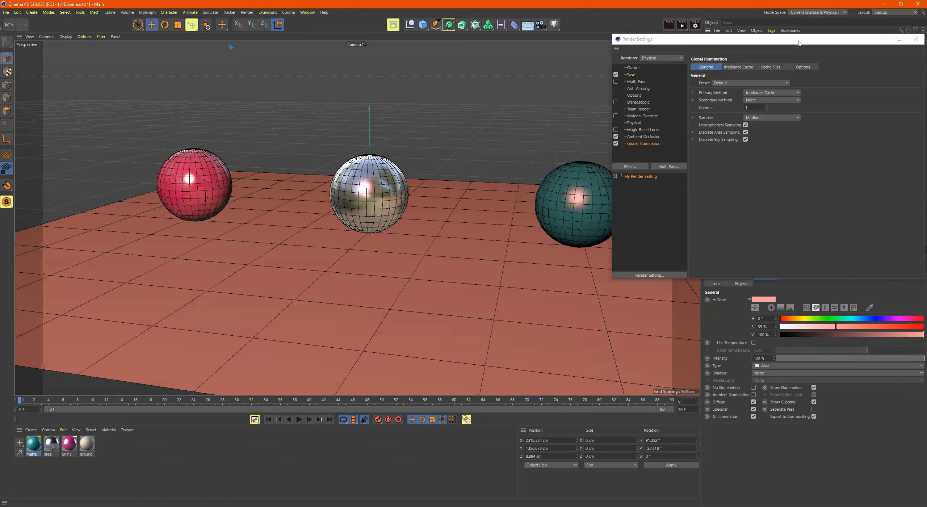
left_click(916, 39)
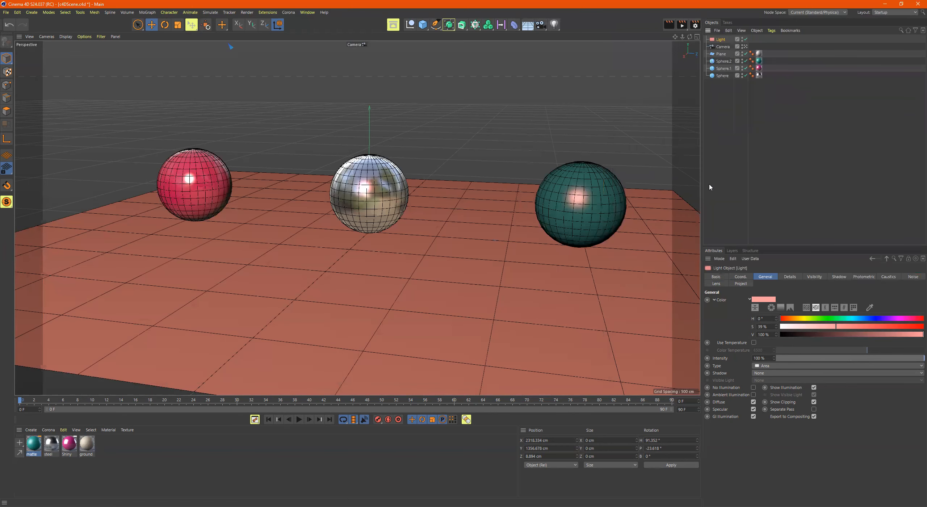
Step: Add a Sky object with the light disabled, and switch the viewport from the scene camera to the default camera
left_click(527, 25)
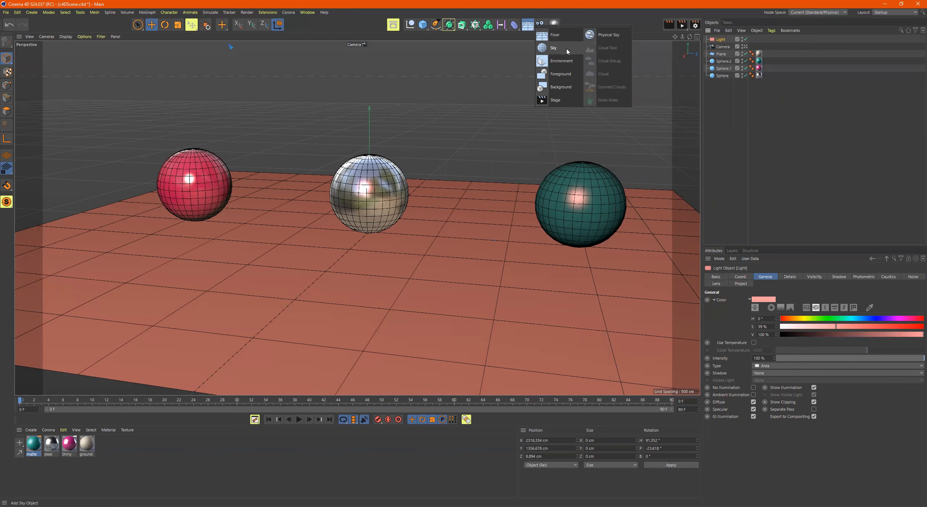
left_click(568, 52)
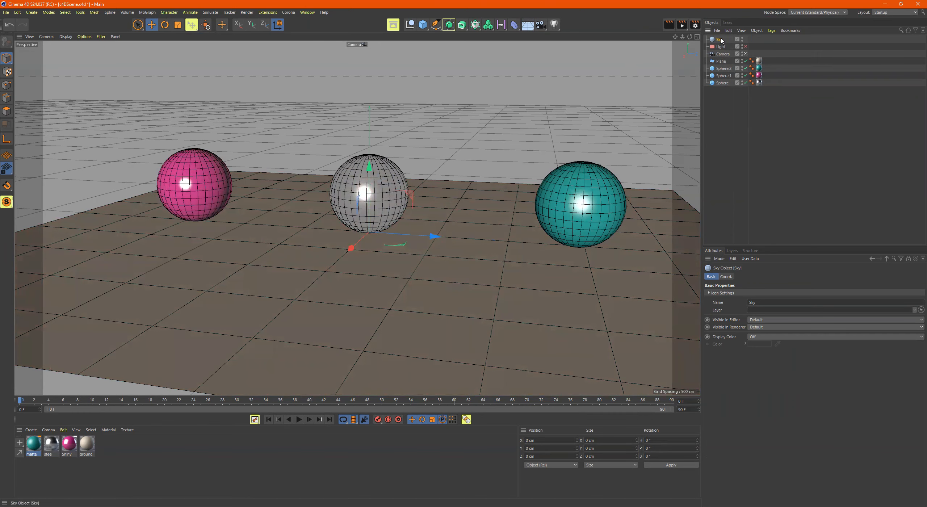
left_click(746, 54)
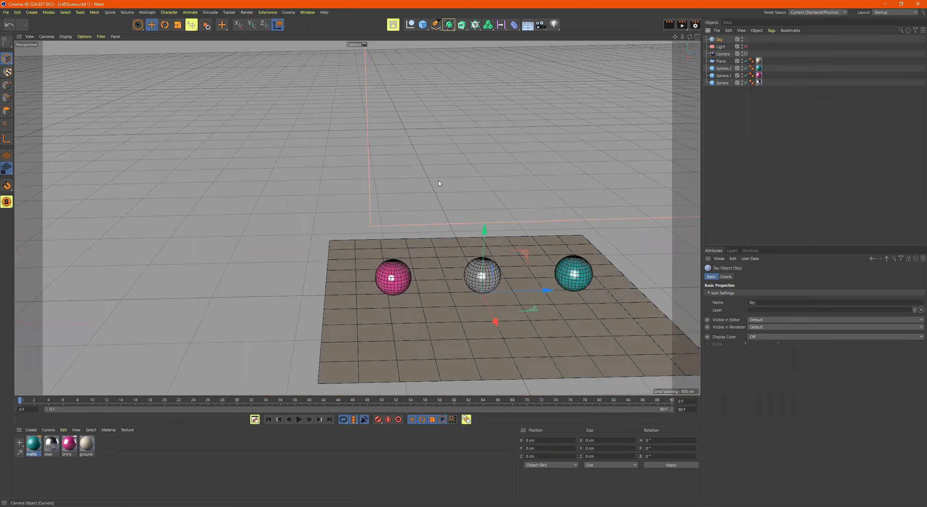
left_click(745, 54)
left_click_drag(393, 156, 483, 218, "alt")
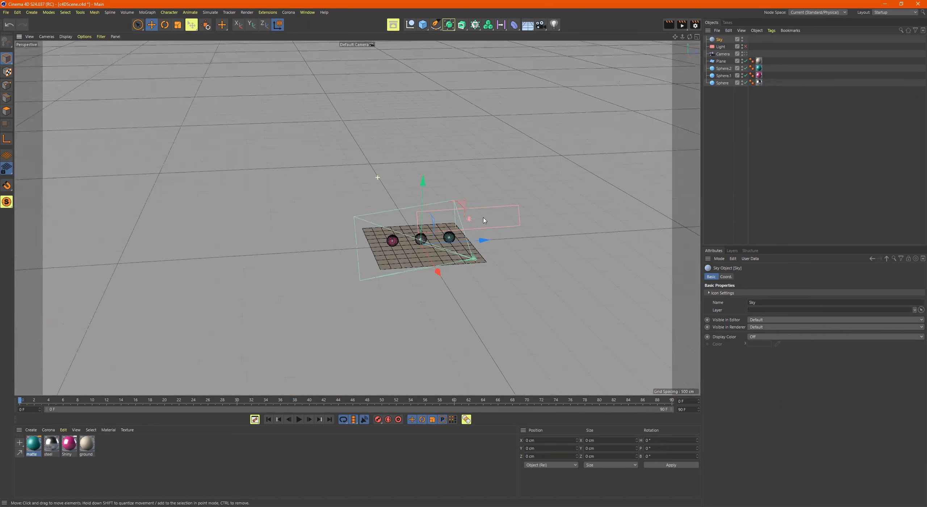
scroll(403, 140, "up", 2)
scroll(393, 153, "up", 3)
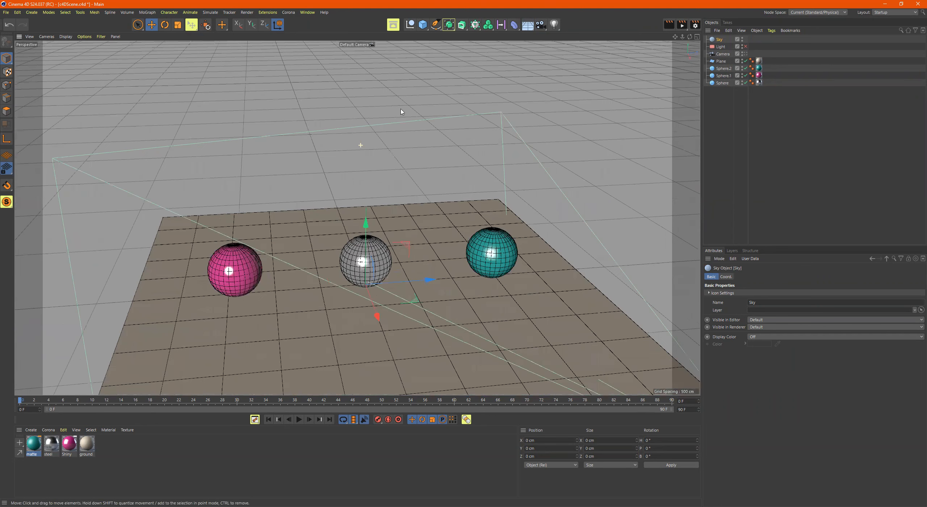
middle_click_drag(222, 494, 260, 375, "alt")
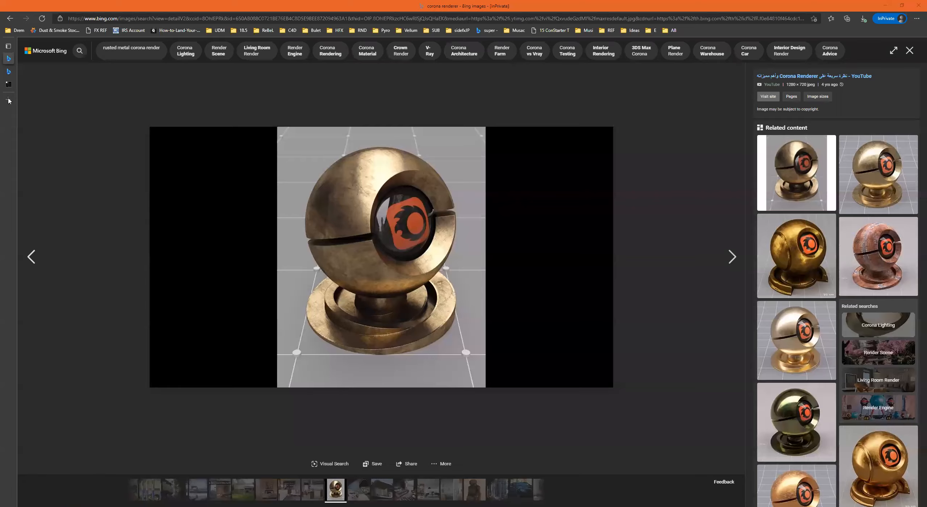
Step: Switch to the web browser and search for "hdrihaven" in a new tab
left_click(8, 99)
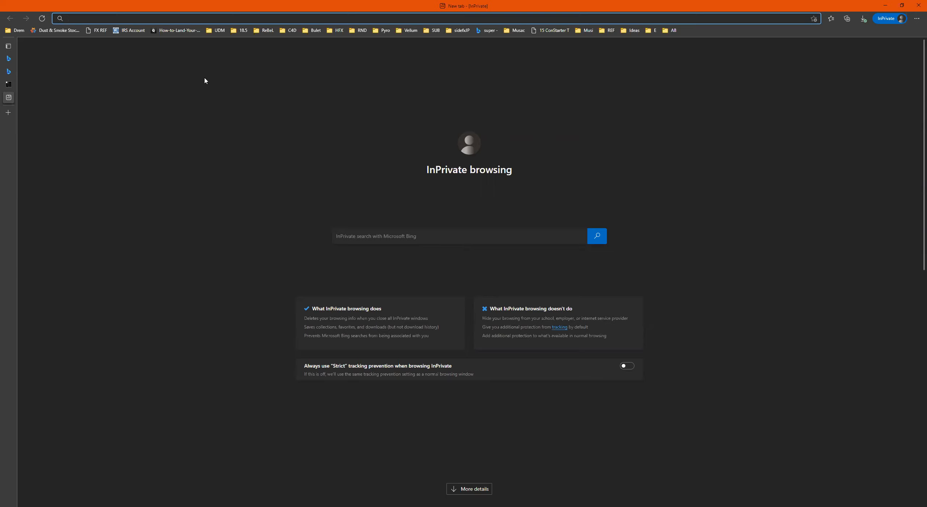
type("hdr")
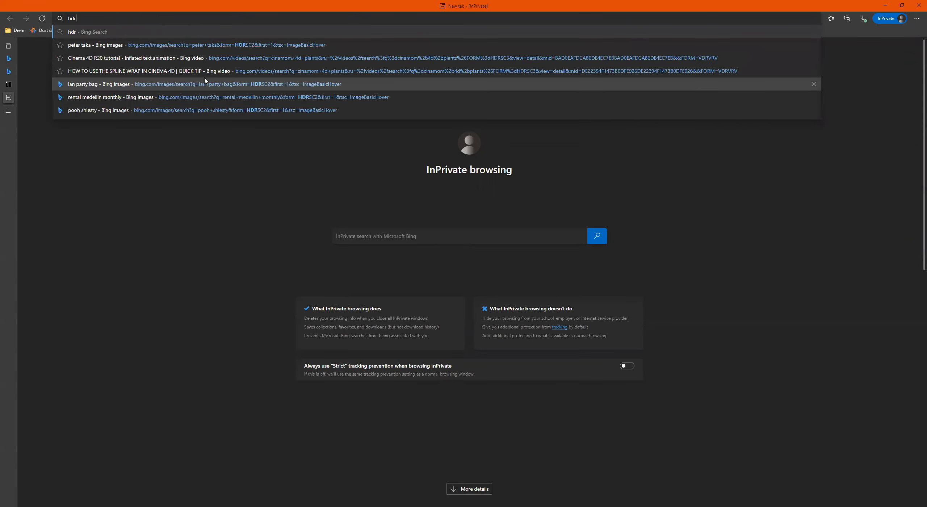
type("ihaven")
key("Return")
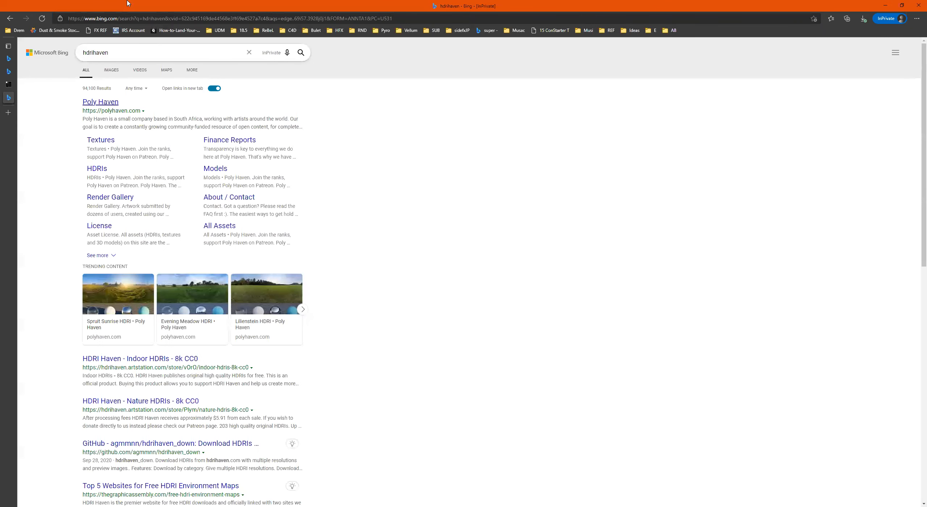
Step: Open the Poly Haven site from the search results and go to its HDRIs library
left_click(108, 103)
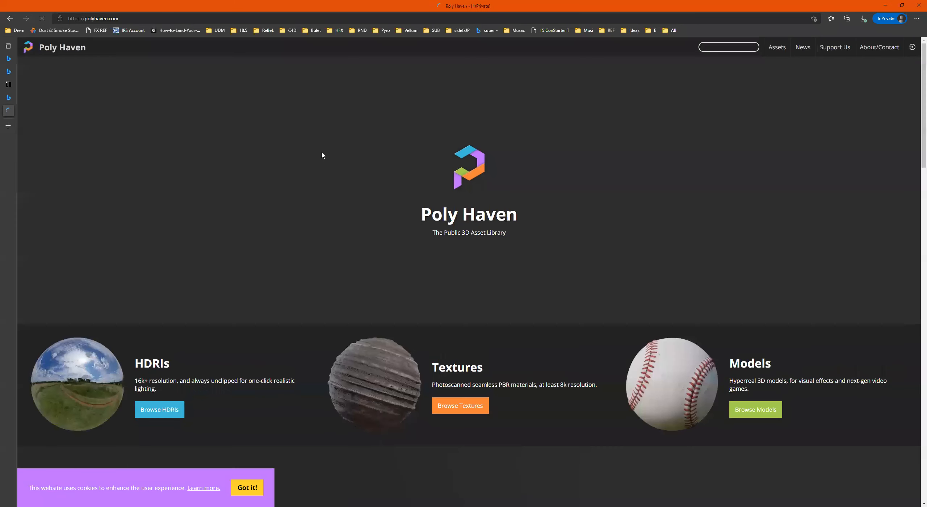
scroll(187, 375, "down", 3)
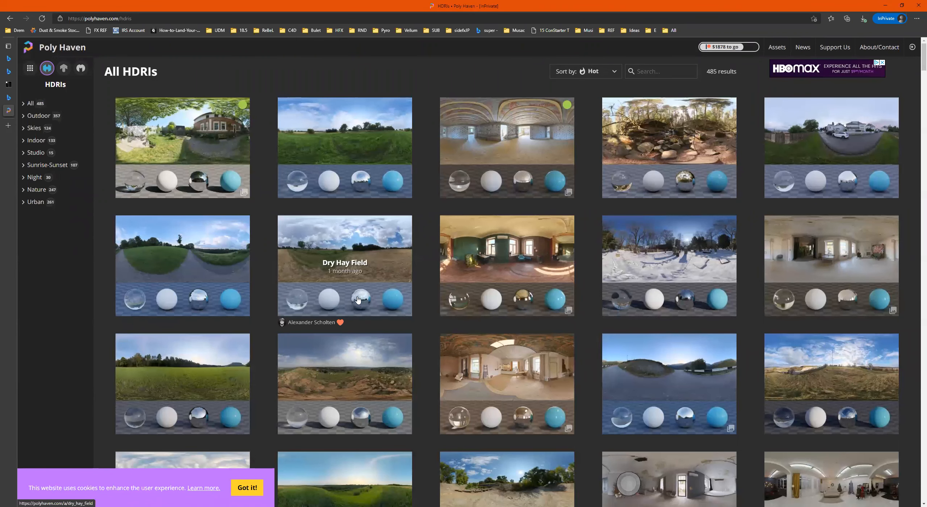
Step: Search images for "hdri image" and "making hdri image" in a new tab, and enlarge the photo of a mirror ball on a tripod
left_click(11, 125)
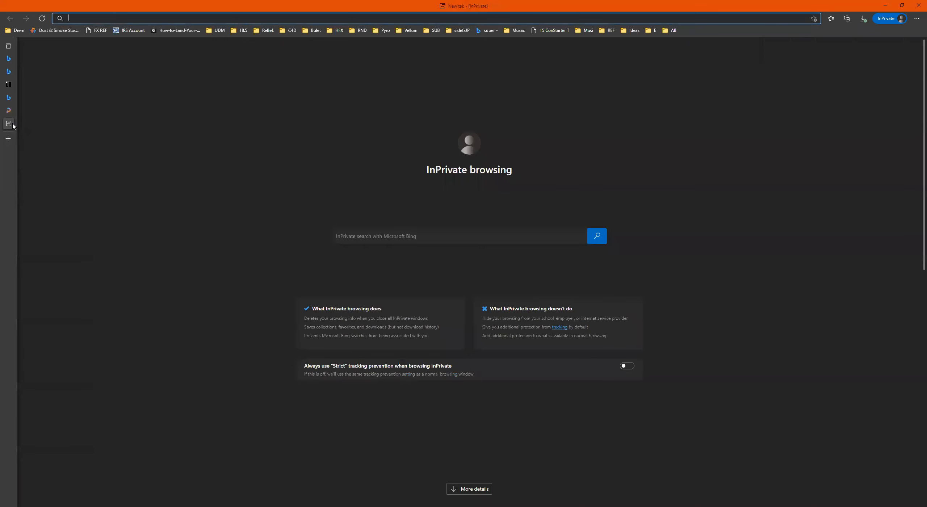
type("hdri image")
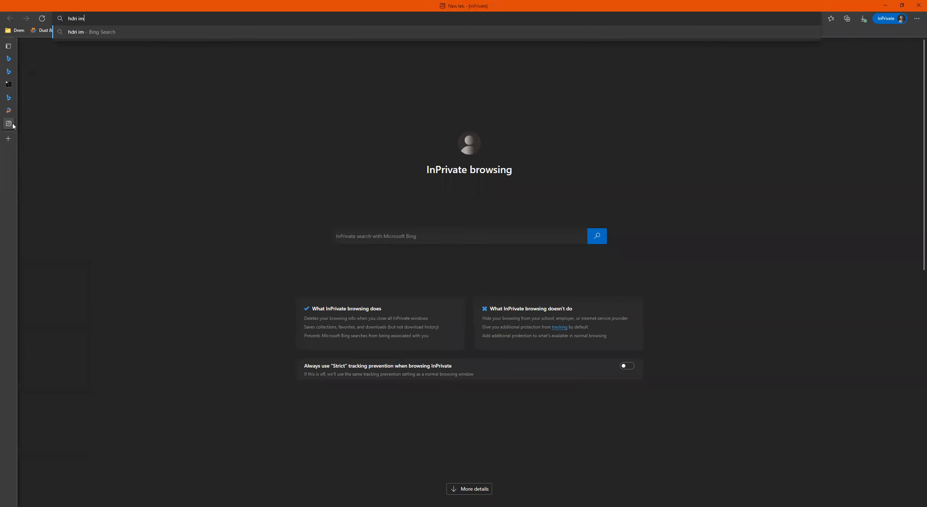
key("Return")
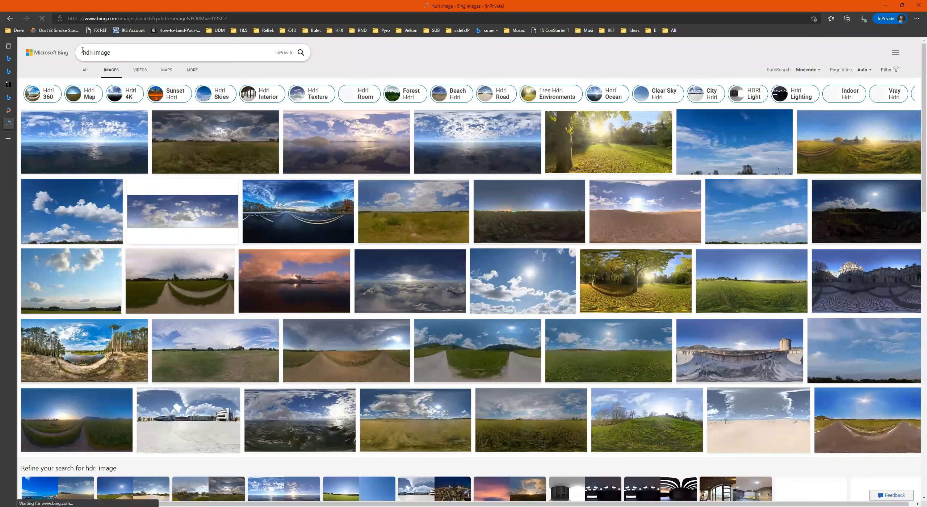
left_click(83, 52)
type("making")
key("Return")
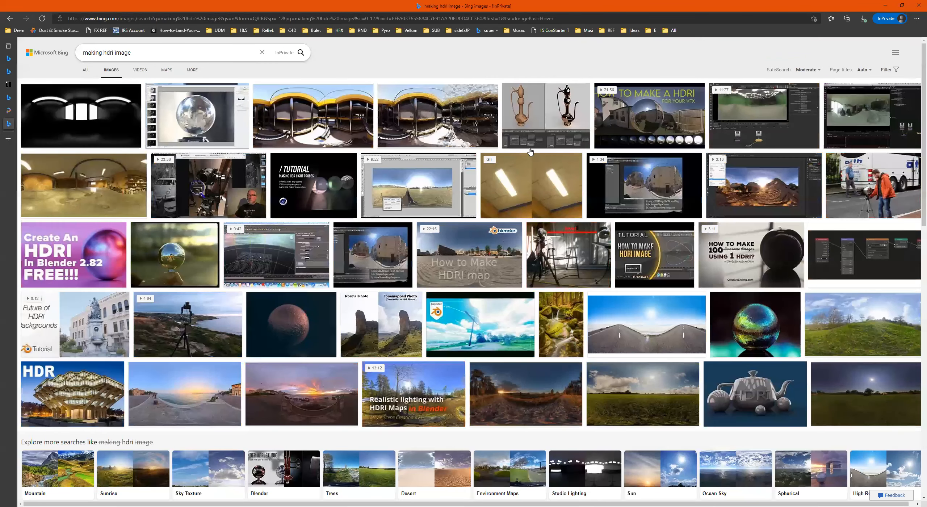
left_click(879, 186)
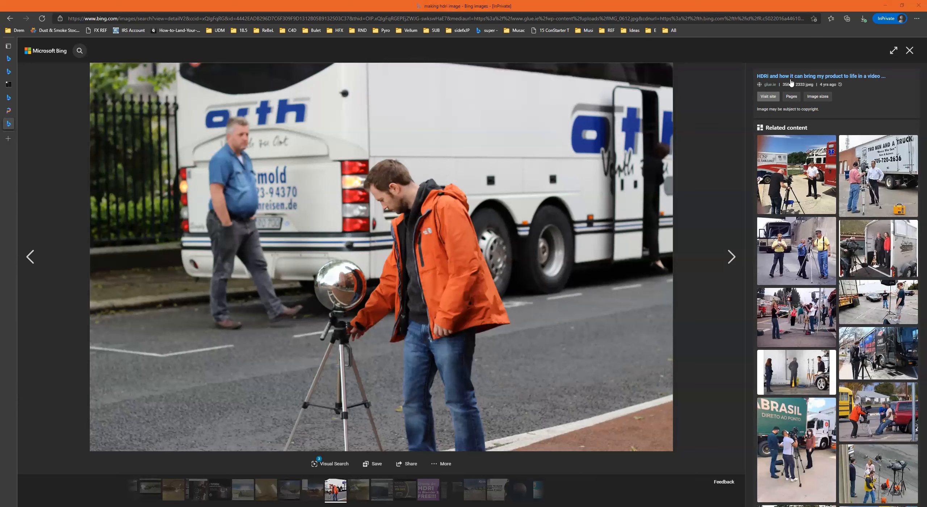
Step: Return to the Poly Haven tab, open the Snowy Cemetery HDRI and view its preview images
mouse_move(15, 135)
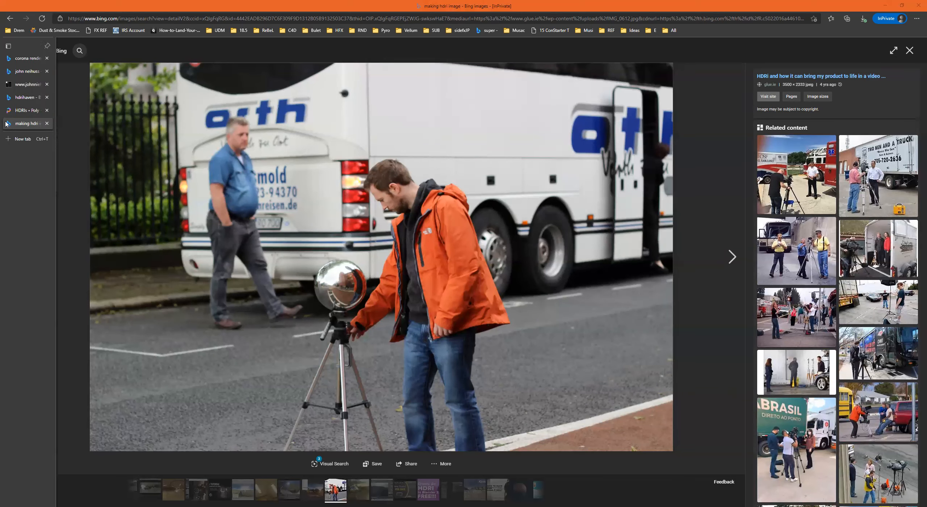
left_click(35, 111)
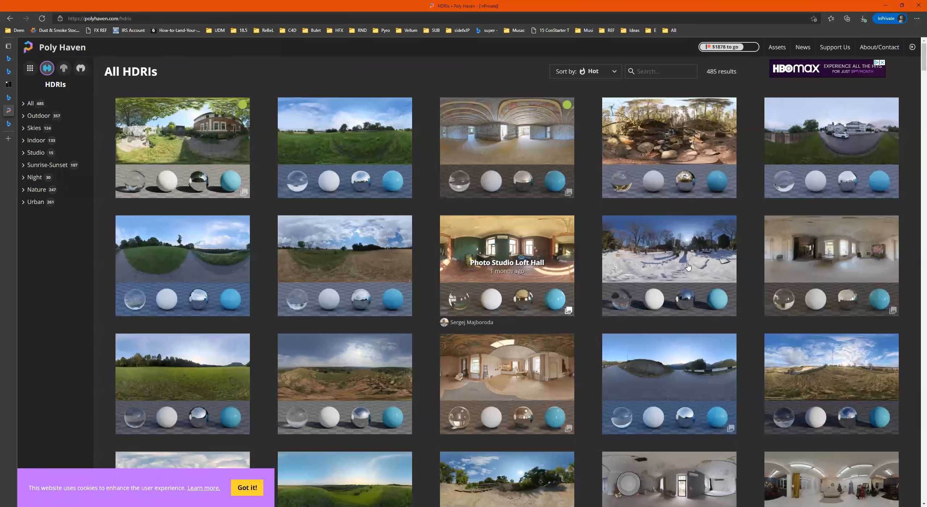
left_click(665, 244)
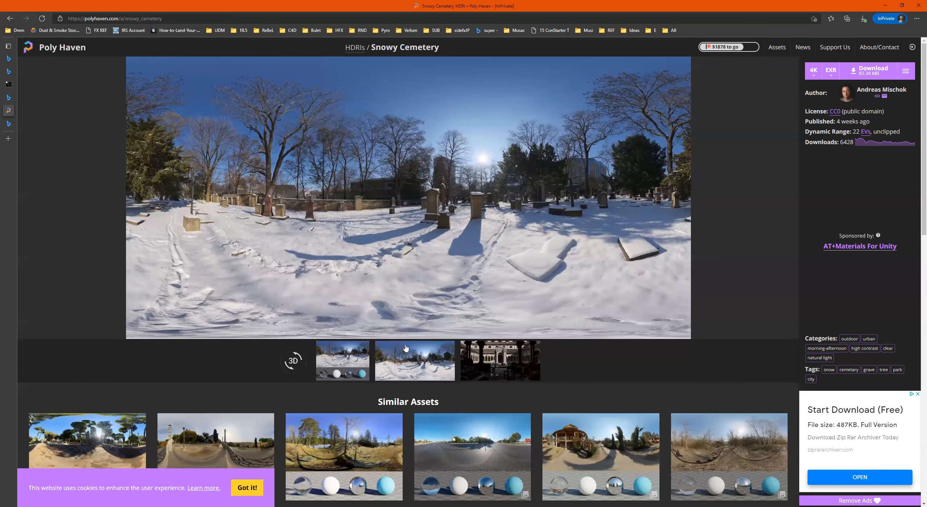
left_click(494, 363)
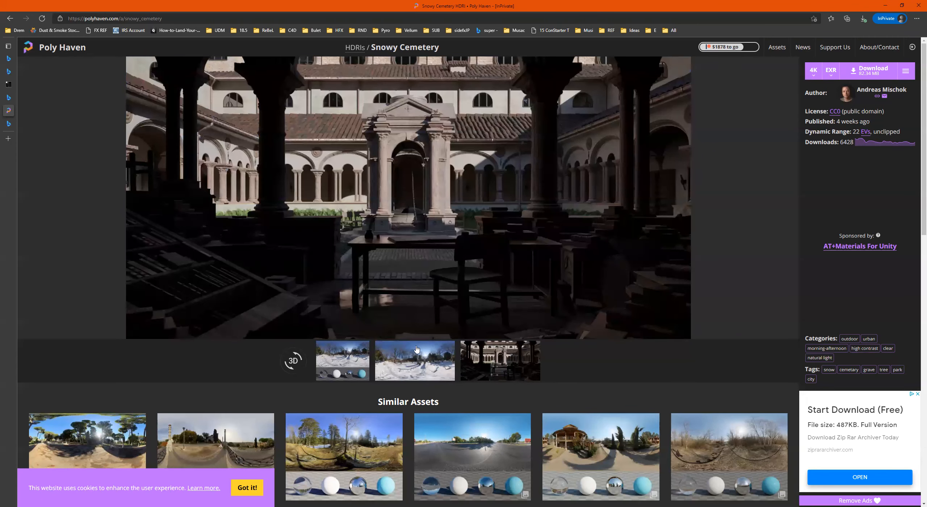
left_click(357, 358)
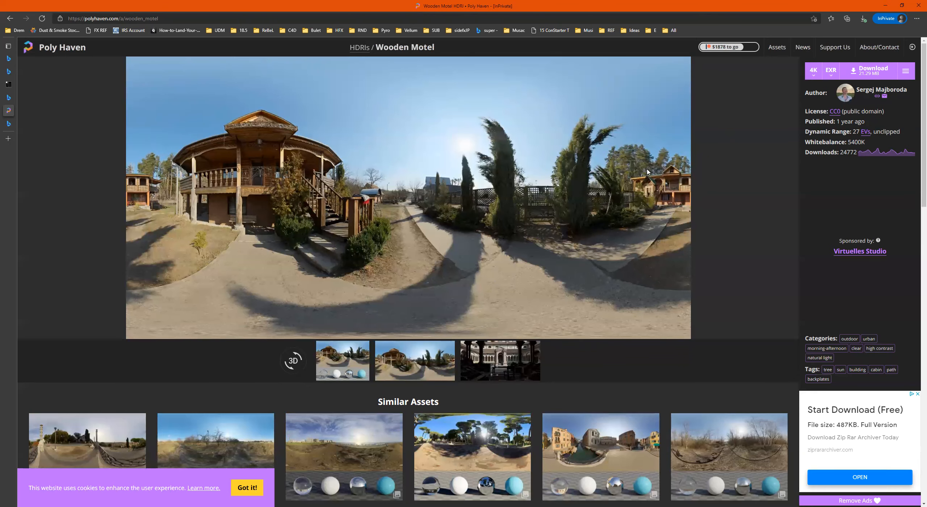
Step: Examine the Wooden Motel HDRI page, including its similar assets and user renders
scroll(511, 202, "down", 10)
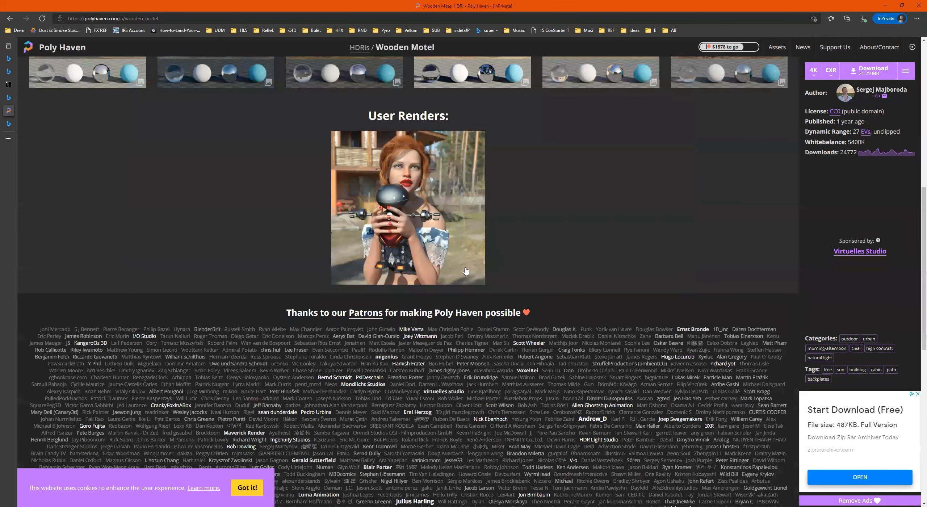
scroll(466, 270, "up", 3)
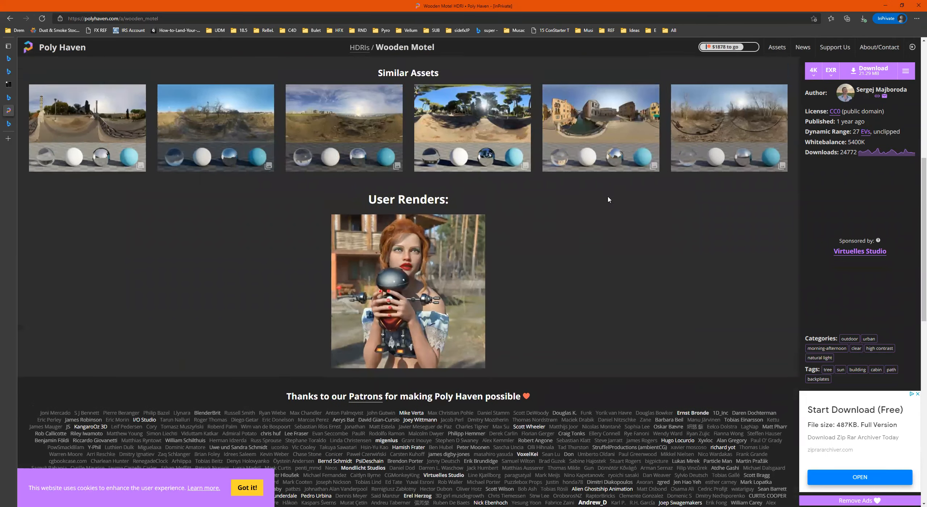
scroll(608, 199, "up", 8)
scroll(637, 312, "down", 3)
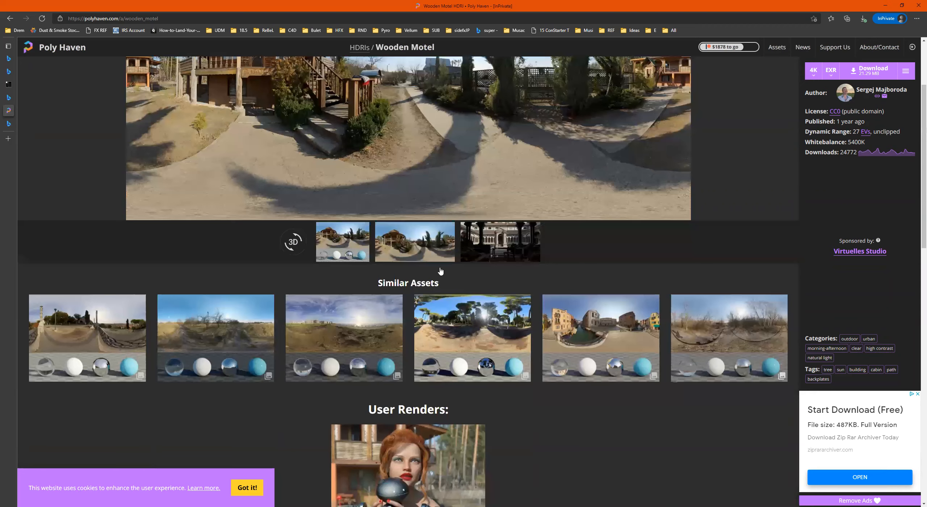
scroll(262, 290, "up", 3)
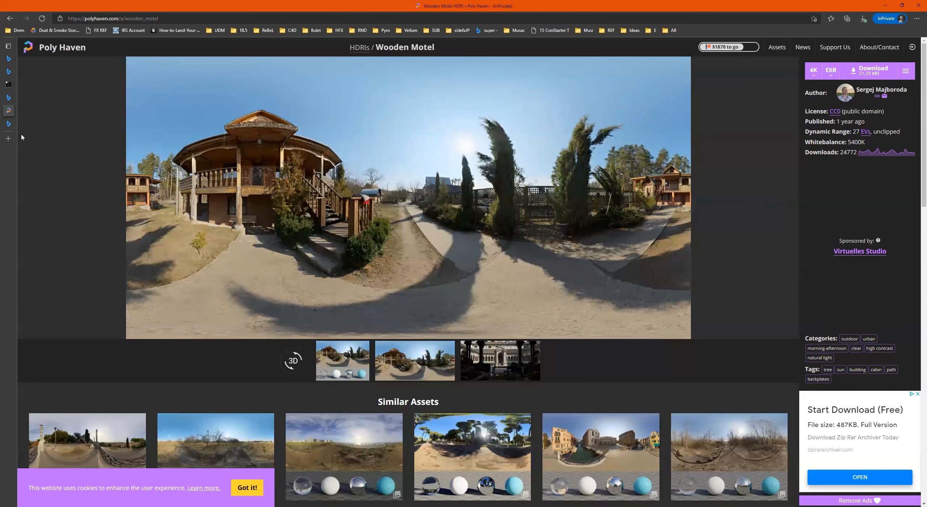
Step: Go back to the HDRI listing, switch to the Urban category and look through its environments
key("alt+Left")
key("alt+Left")
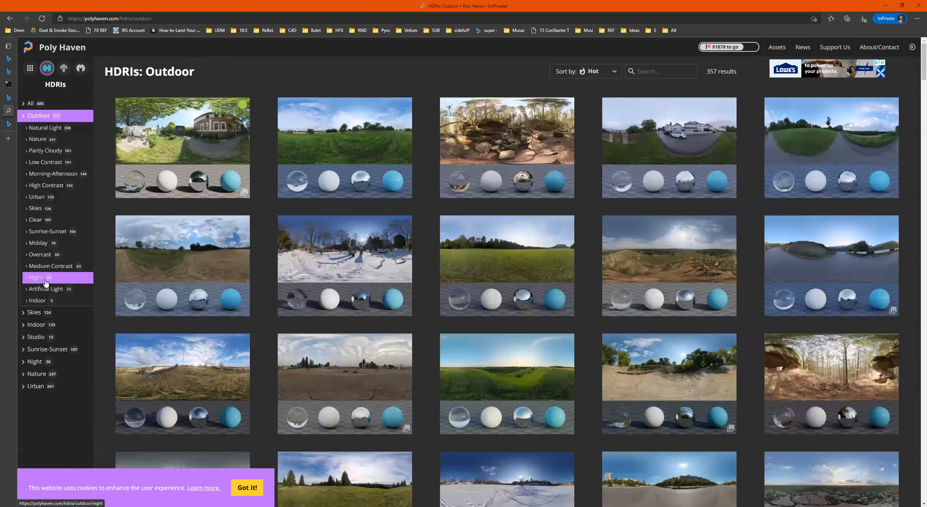
left_click(36, 386)
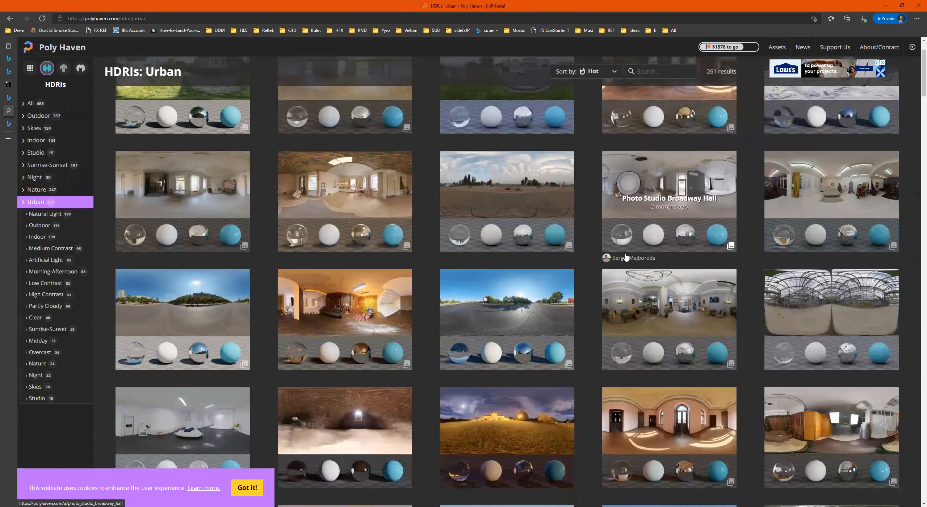
scroll(626, 257, "down", 10)
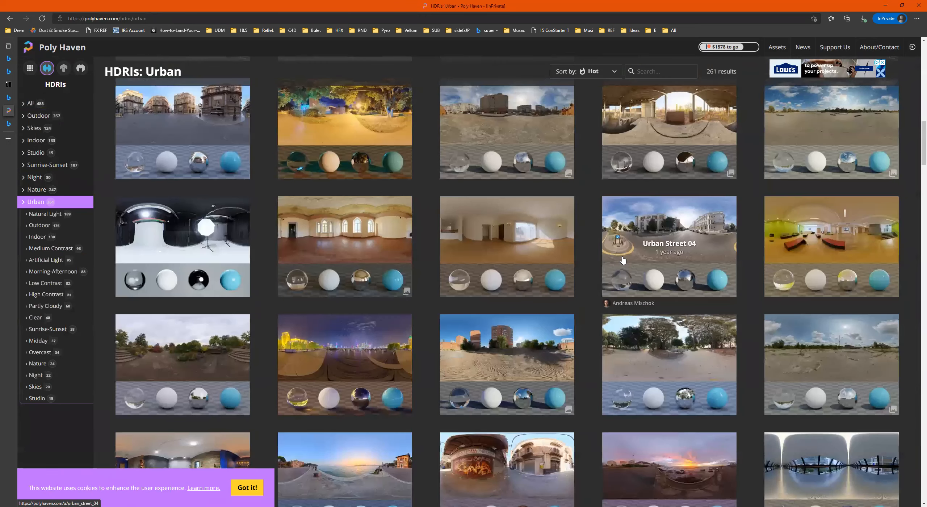
scroll(623, 259, "down", 6)
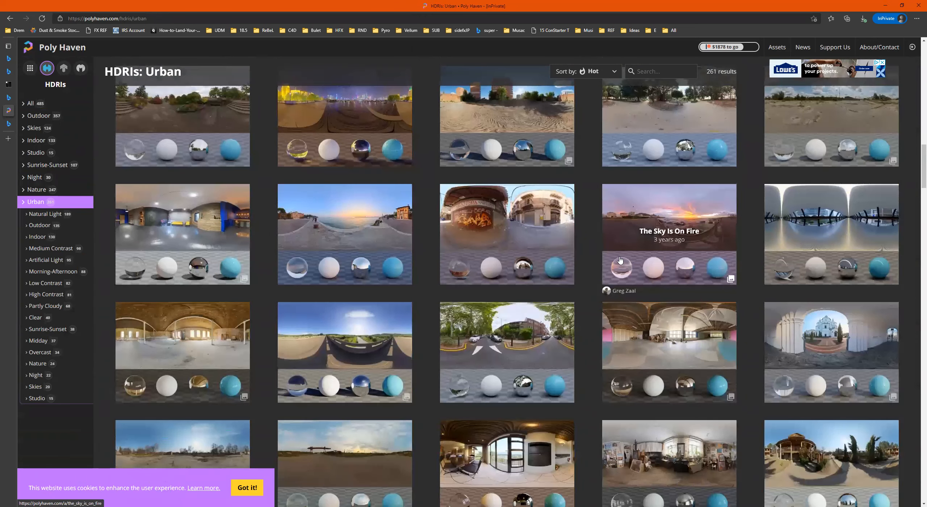
scroll(619, 259, "down", 6)
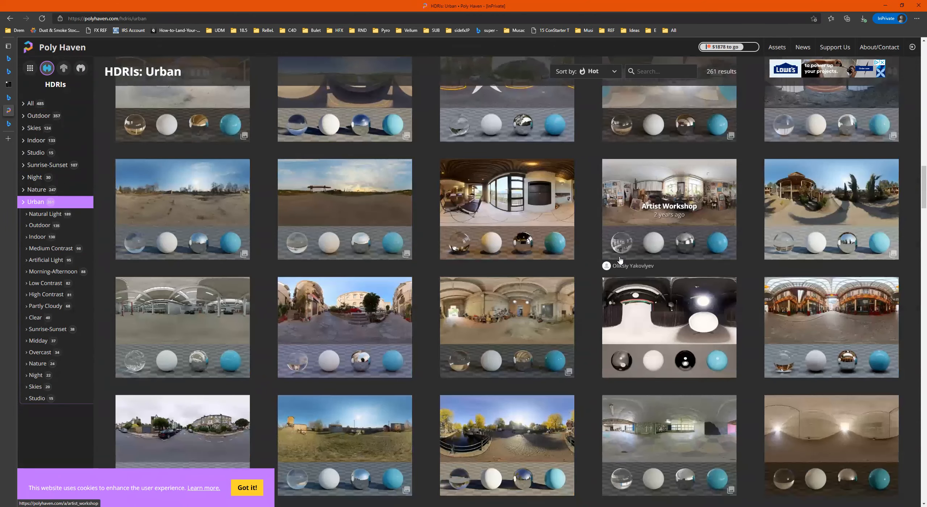
scroll(620, 260, "down", 10)
scroll(619, 259, "down", 6)
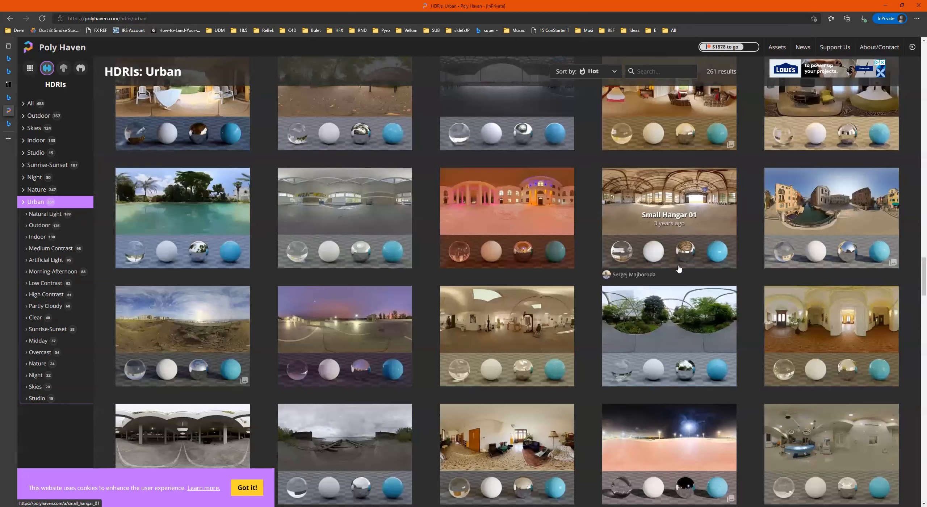
scroll(678, 268, "down", 10)
scroll(677, 269, "down", 10)
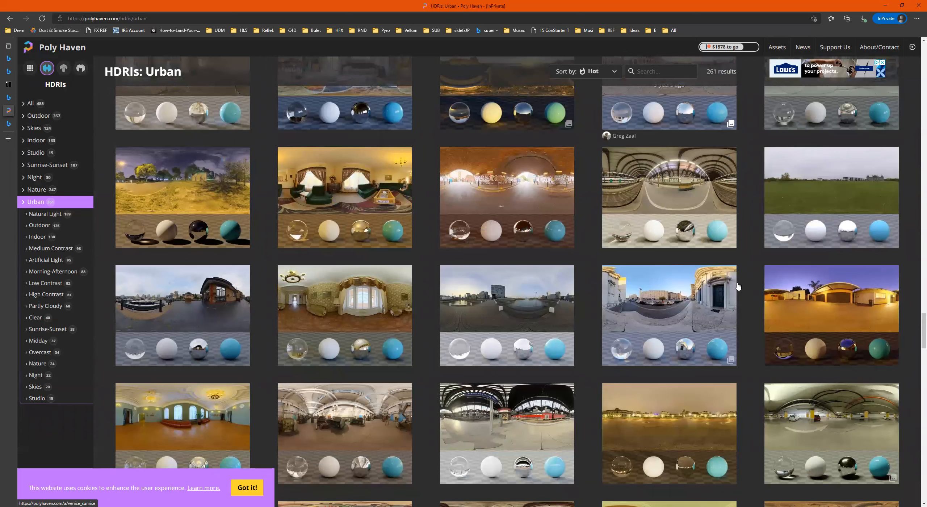
scroll(771, 279, "down", 15)
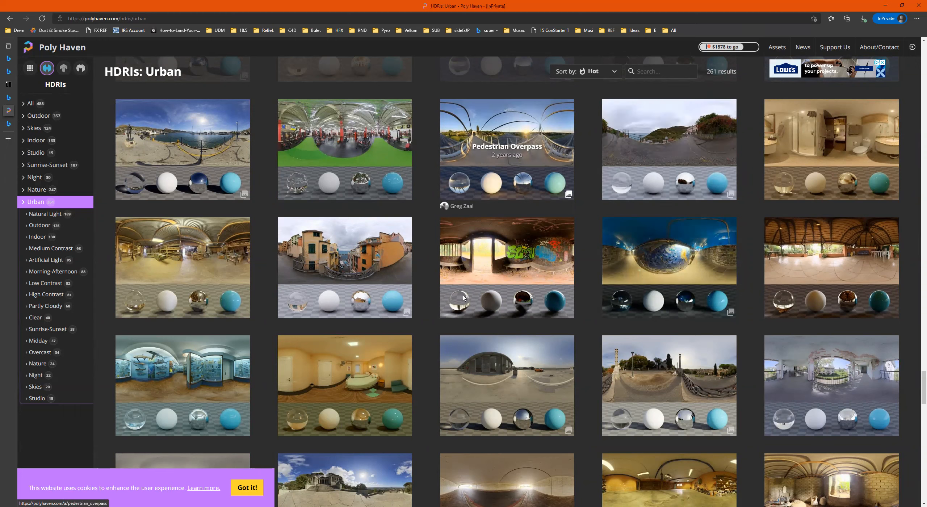
Step: Inspect the Pedestrian Overpass HDRI with its sphere preview, and return to the Urban listing
left_click(520, 174)
left_click(445, 363)
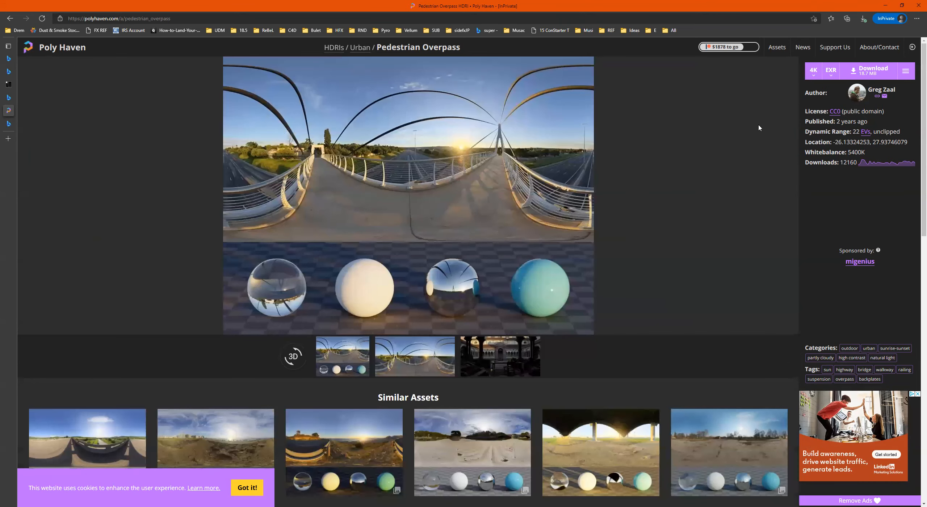
key("alt+Left")
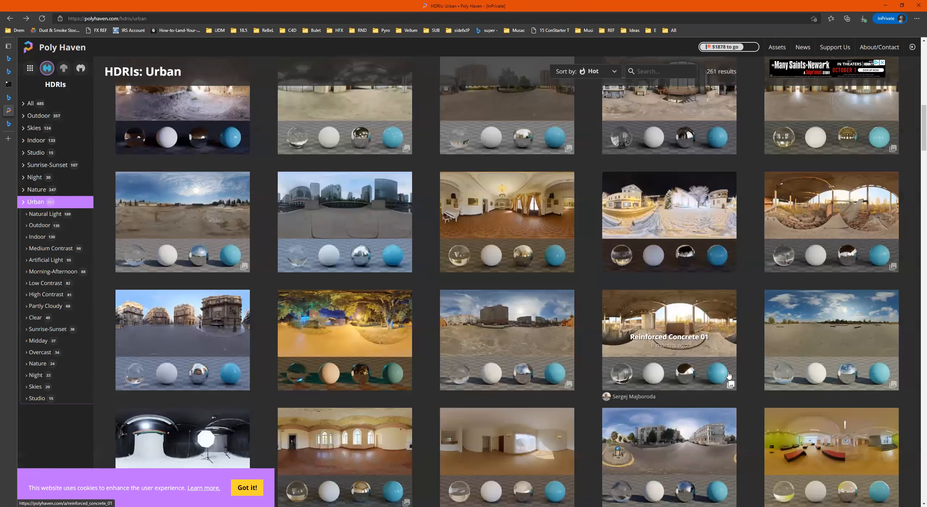
Step: Open the Reinforced Concrete 01 HDRI and download it as a 4K EXR
left_click(674, 319)
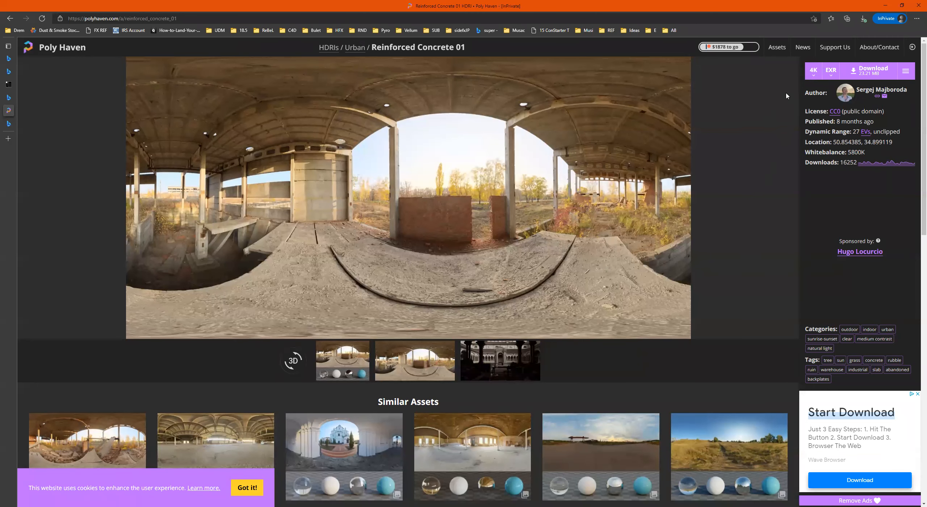
left_click(852, 72)
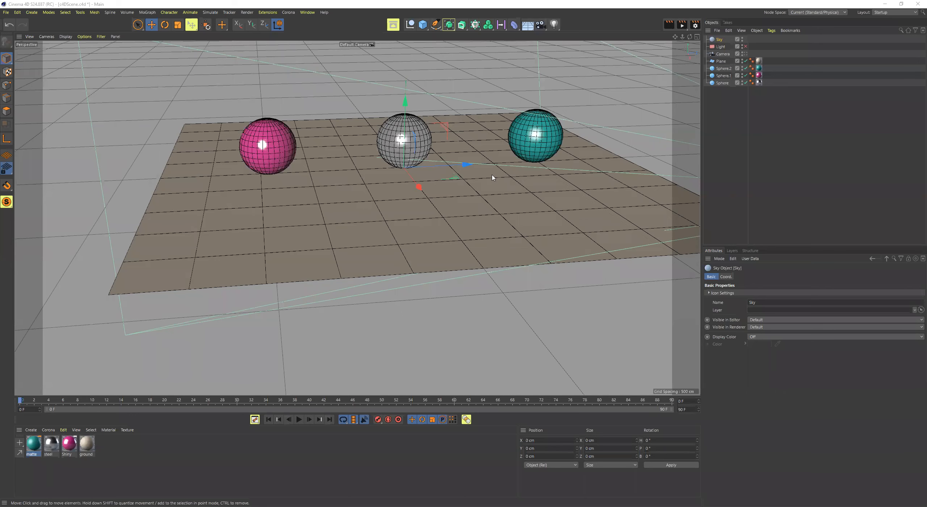
Step: In Cinema 4D, create a new material and rename it Hdri_Light
scroll(474, 187, "down", 6)
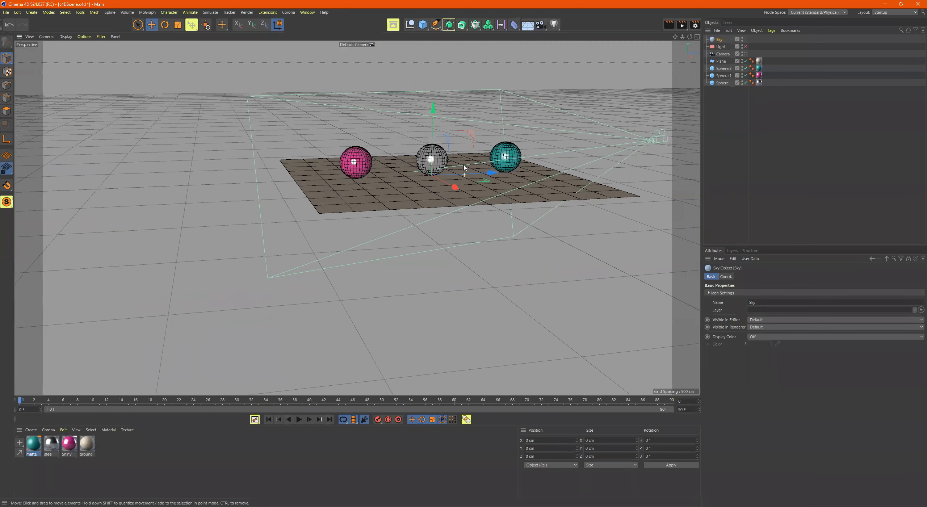
double_click(121, 455)
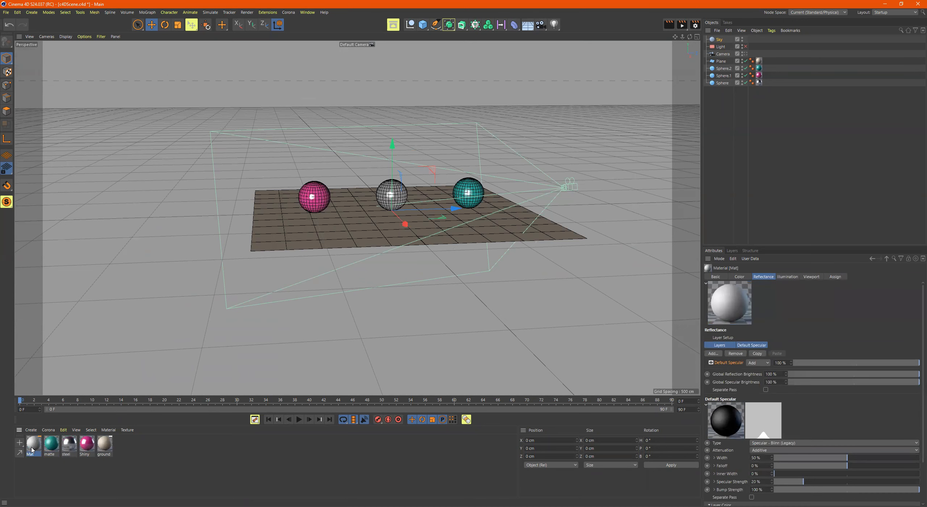
double_click(32, 450)
left_click(51, 307)
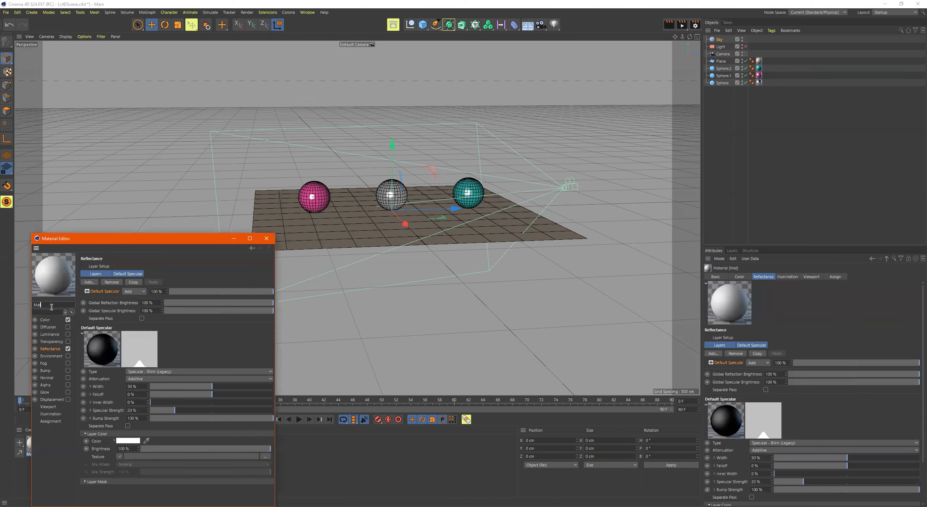
key("BackSpace")
key("BackSpace")
type("Hdri_Light")
key("Return")
Step: Disable the Color and Reflectance channels of the Hdri_Light material and enable Luminance
left_click(68, 319)
left_click(67, 348)
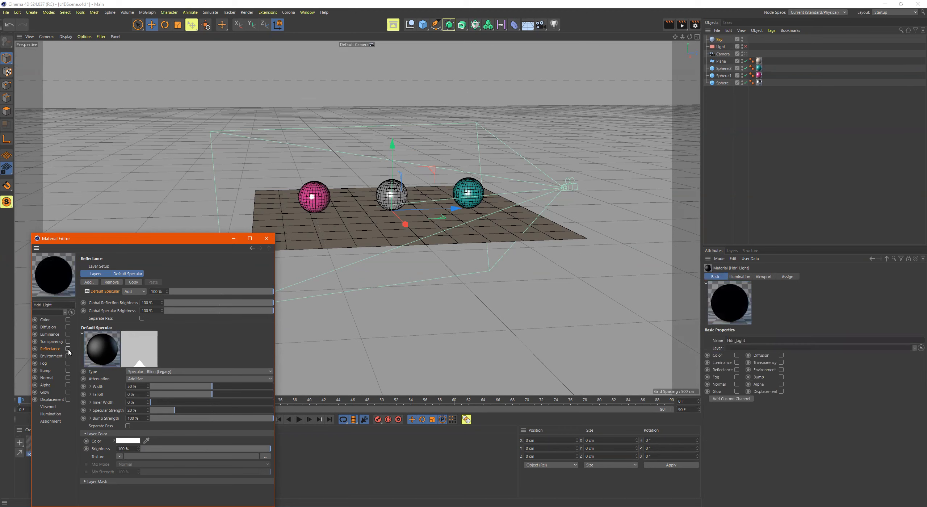
left_click(66, 334)
left_click(67, 334)
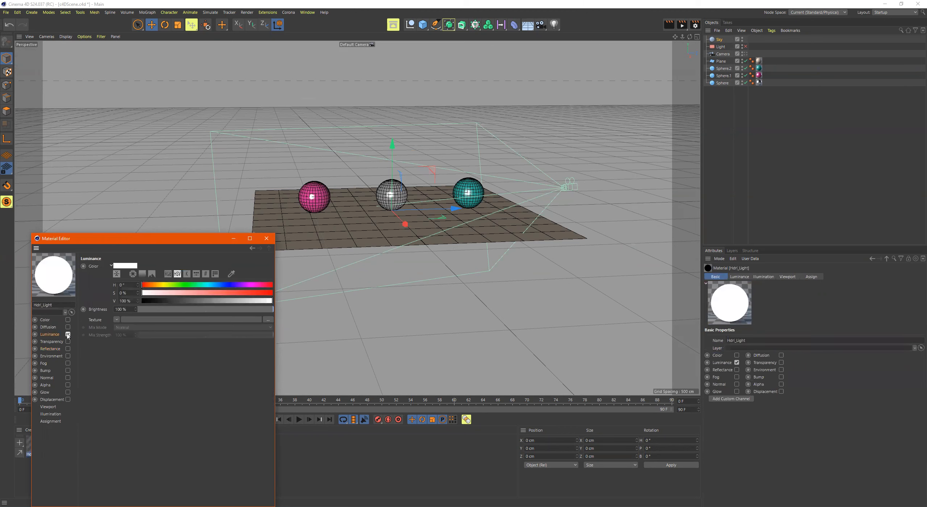
Step: Load reinforced_concrete_01_4k from the Desktop as the Luminance texture of the Hdri_Light material
left_click(268, 320)
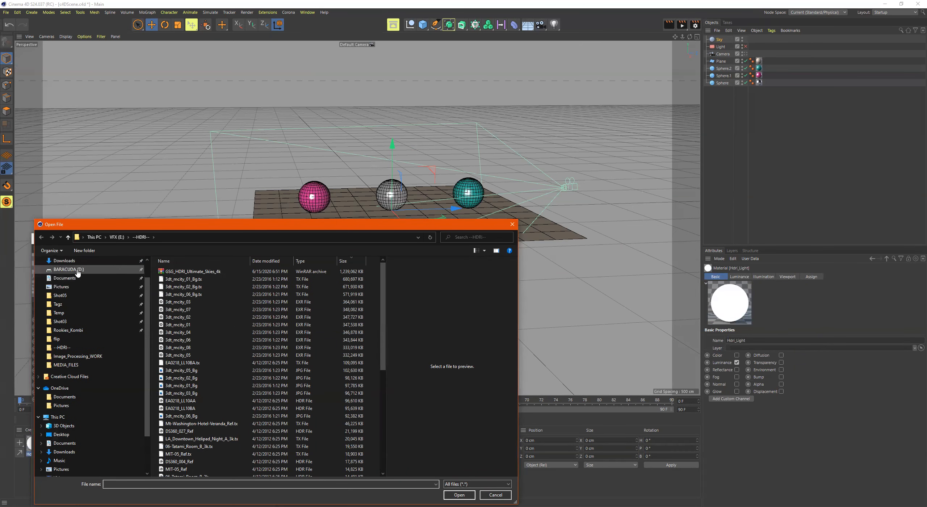
scroll(85, 270, "up", 2)
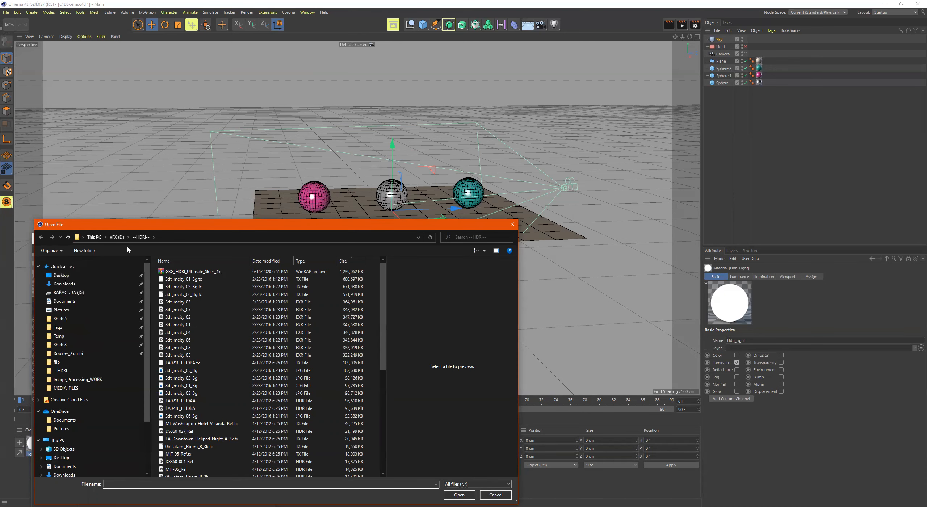
left_click_drag(159, 229, 160, 227)
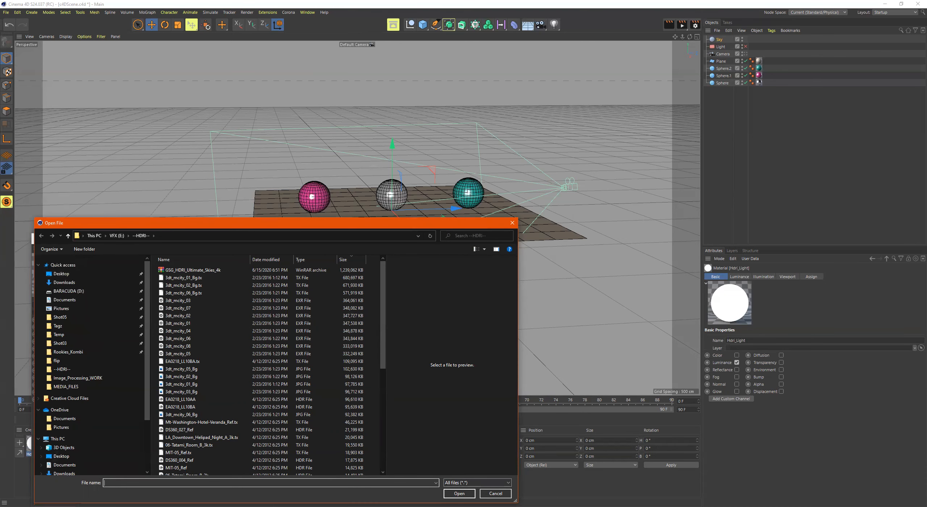
key("Escape")
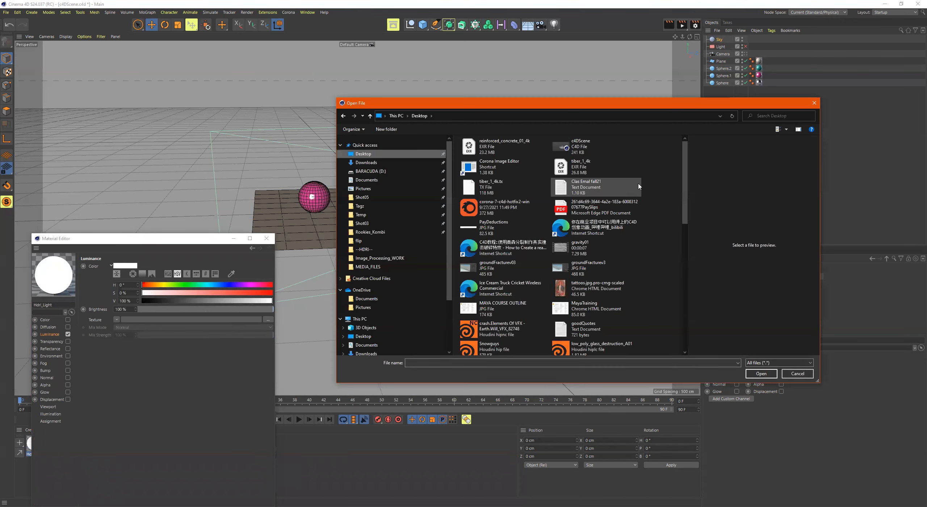
left_click(489, 149)
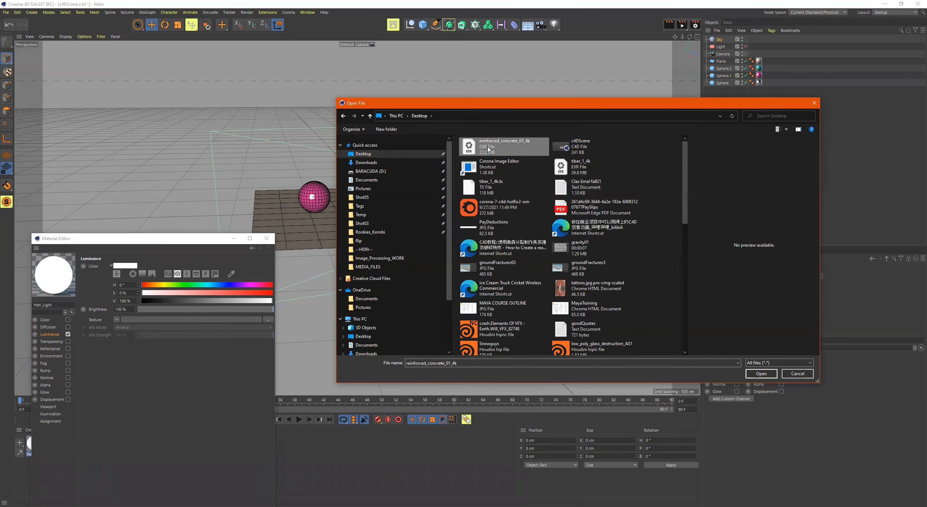
double_click(489, 149)
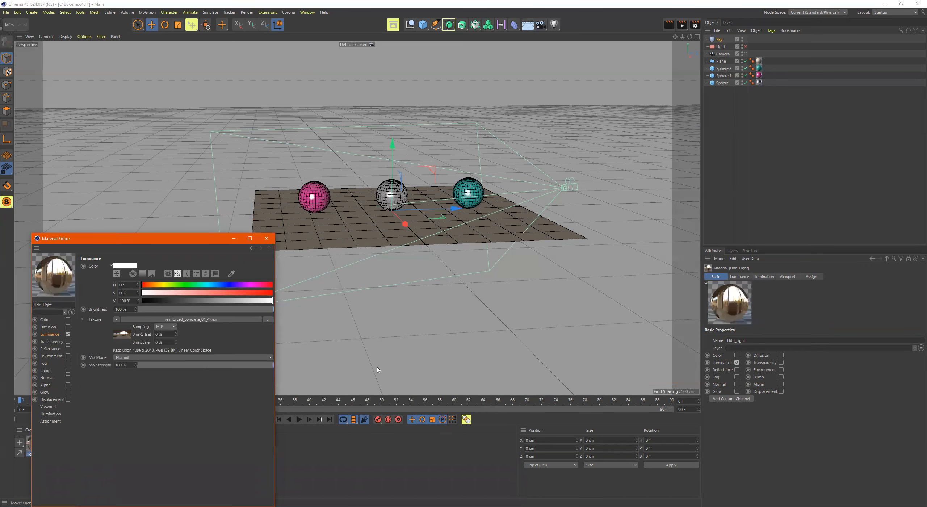
left_click(267, 239)
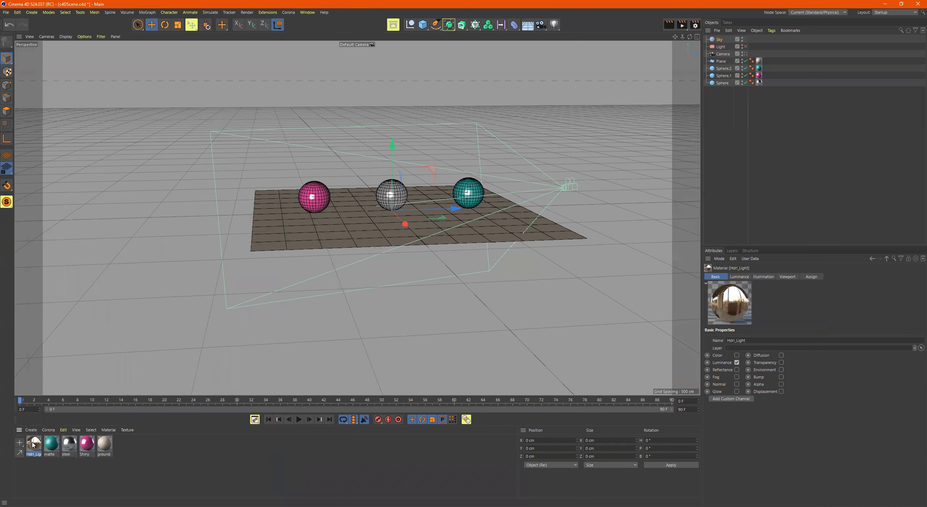
Step: Apply the Hdri_Light material to the Sky object and look around the environment
double_click(33, 443)
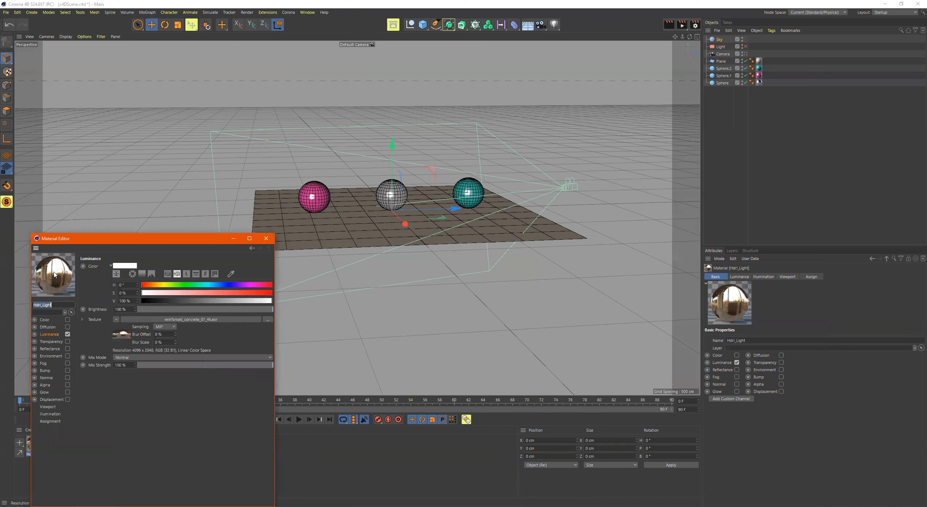
left_click(266, 238)
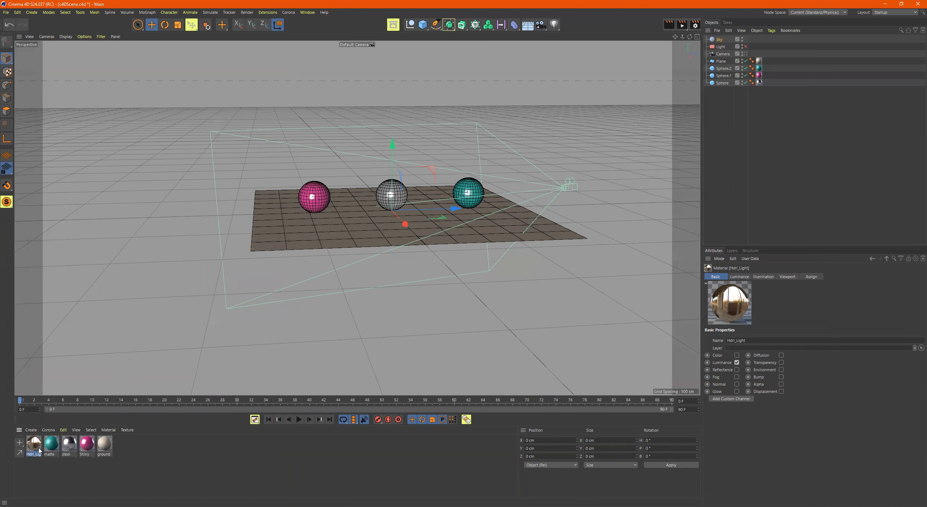
left_click_drag(624, 120, 719, 40)
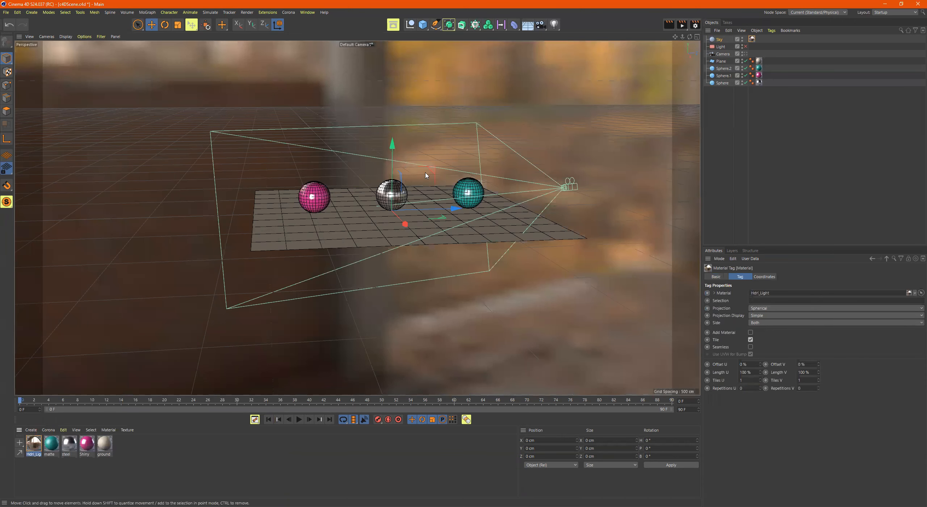
right_click_drag(609, 237, 364, 251, "alt")
left_click_drag(363, 251, 714, 176, "alt")
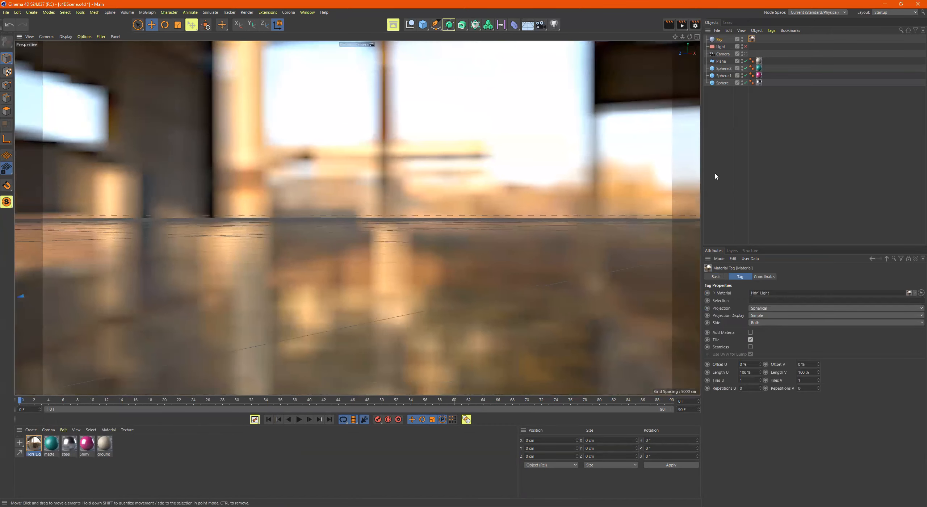
Step: Set the Hdri_Light material's viewport texture preview size to 2048x2048 and check the background sharpness
left_click(35, 448)
double_click(35, 449)
left_click(51, 406)
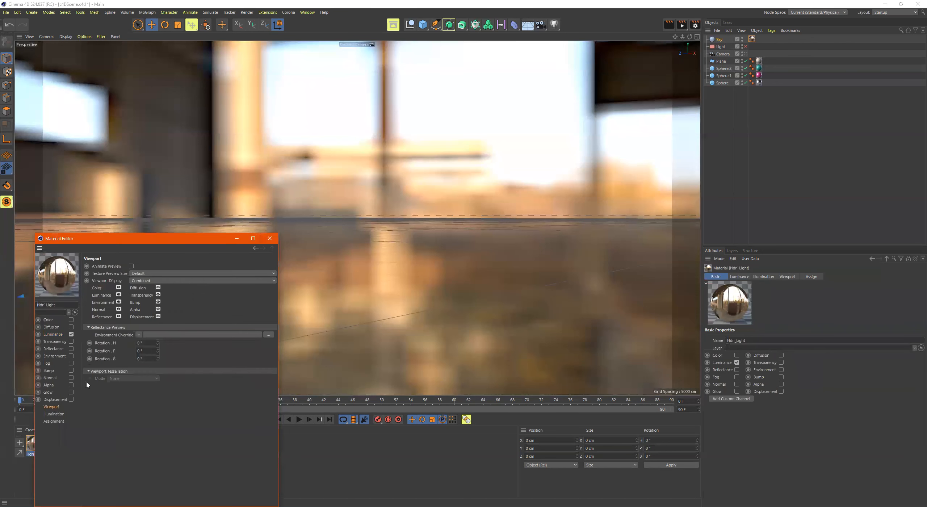
left_click(158, 273)
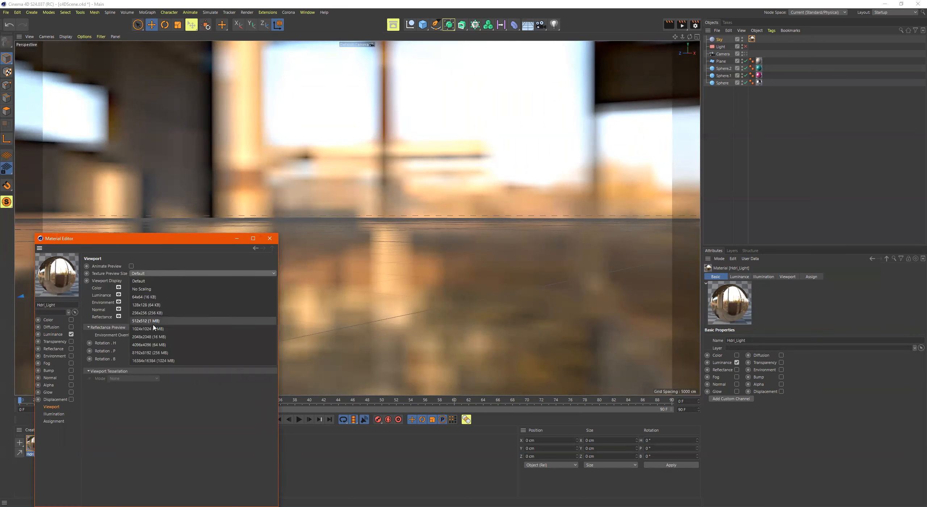
left_click(156, 337)
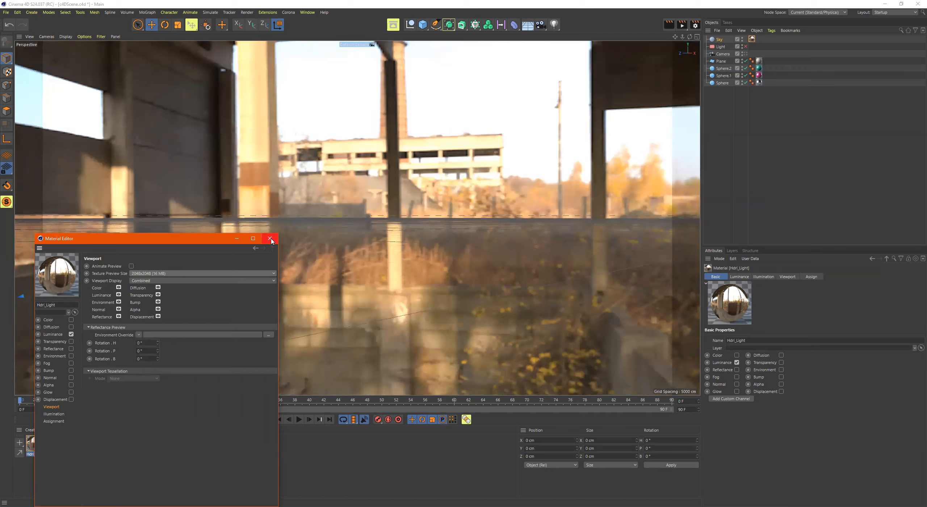
left_click(271, 240)
left_click_drag(482, 202, 469, 199, "alt")
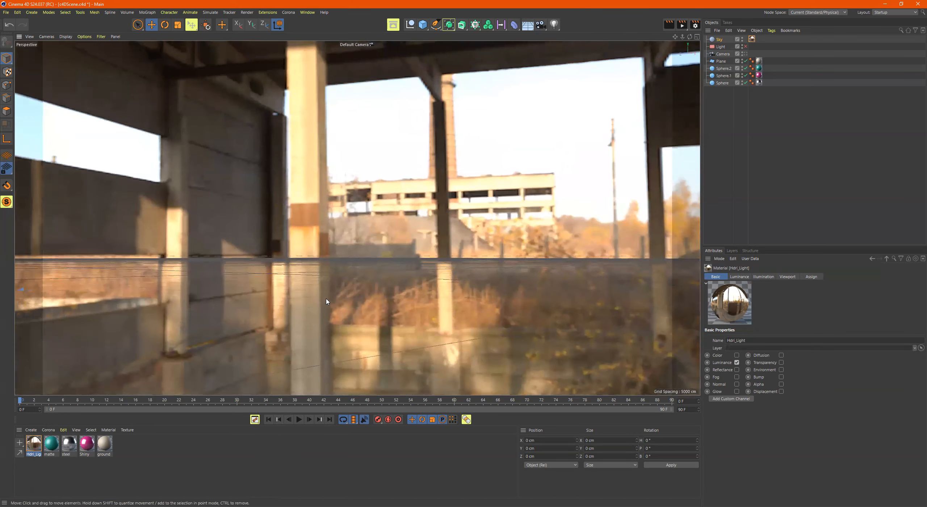
Step: Raise the Hdri_Light material's texture preview size to 4096x4096 and inspect the background
double_click(35, 446)
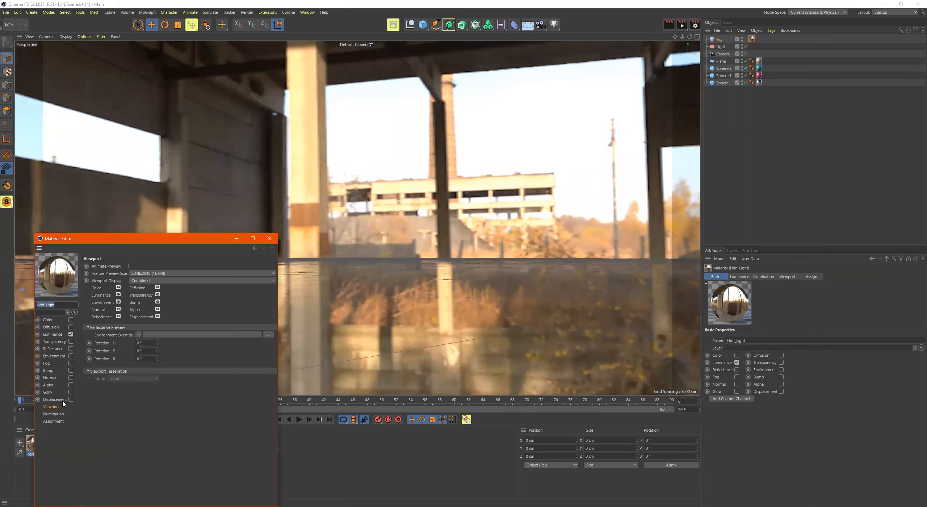
left_click(148, 274)
left_click(146, 344)
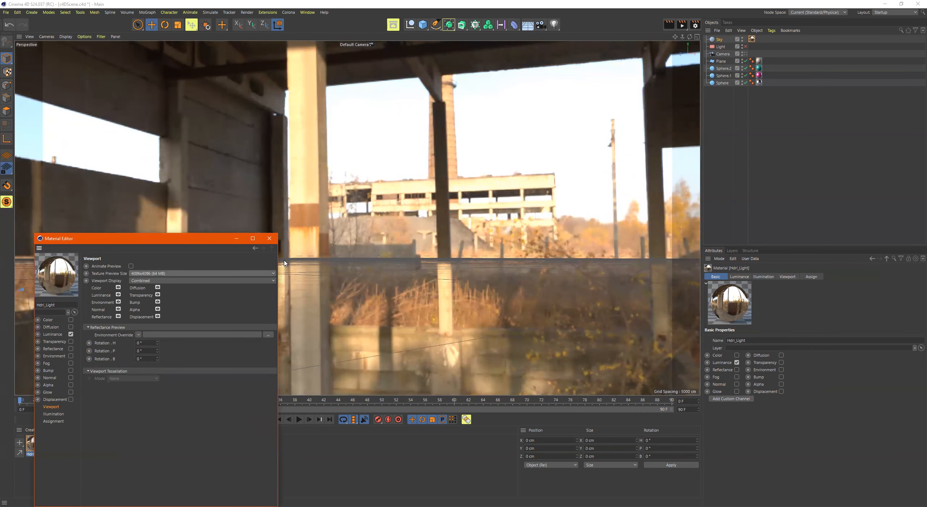
left_click(274, 239)
left_click_drag(404, 284, 409, 289, "alt")
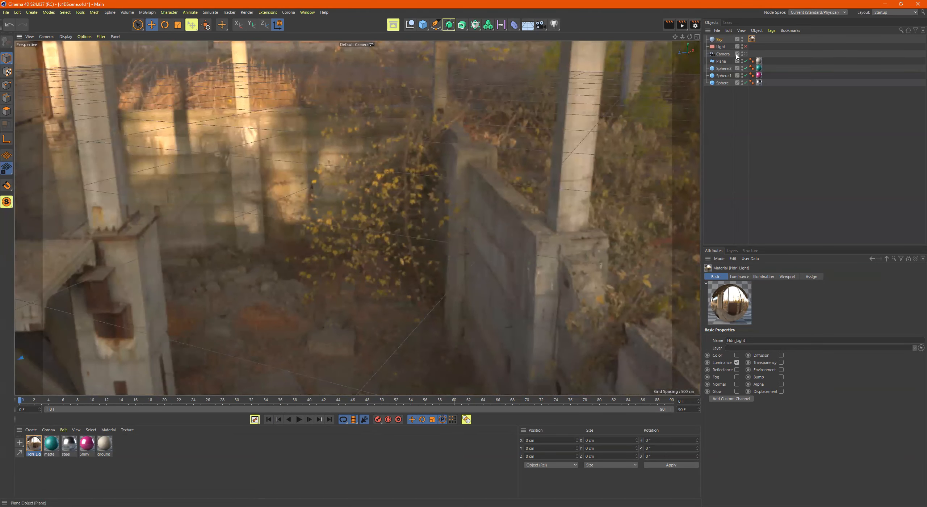
Step: Look through the scene camera and render the HDRI-lit spheres to the Picture Viewer
left_click(746, 53)
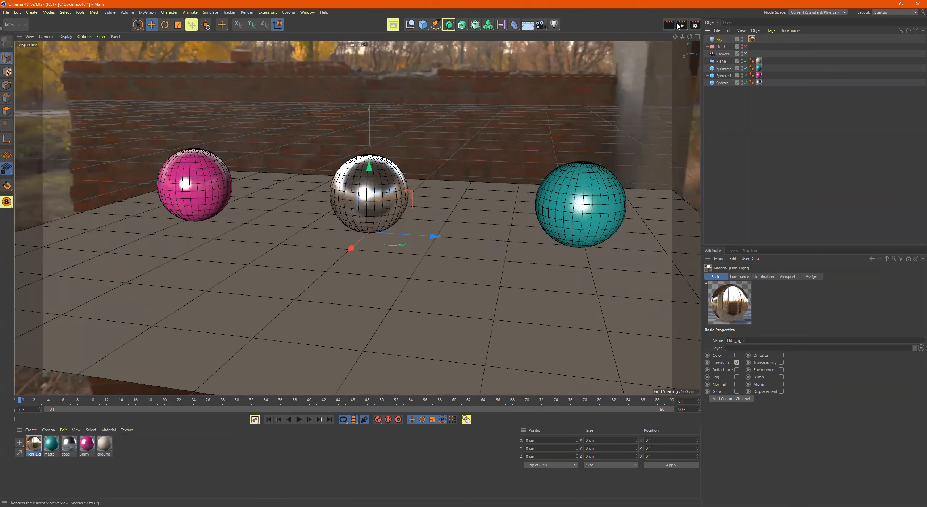
left_click(681, 24)
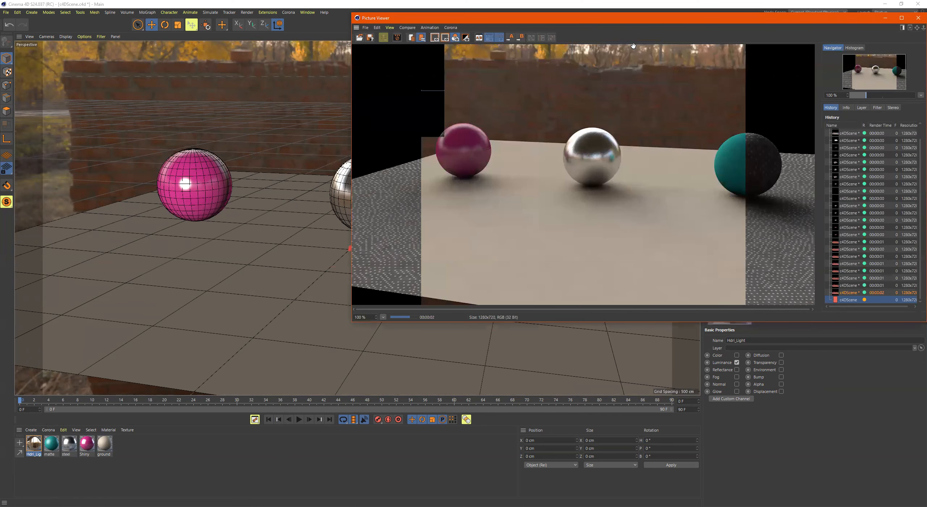
left_click_drag(648, 23, 365, 92)
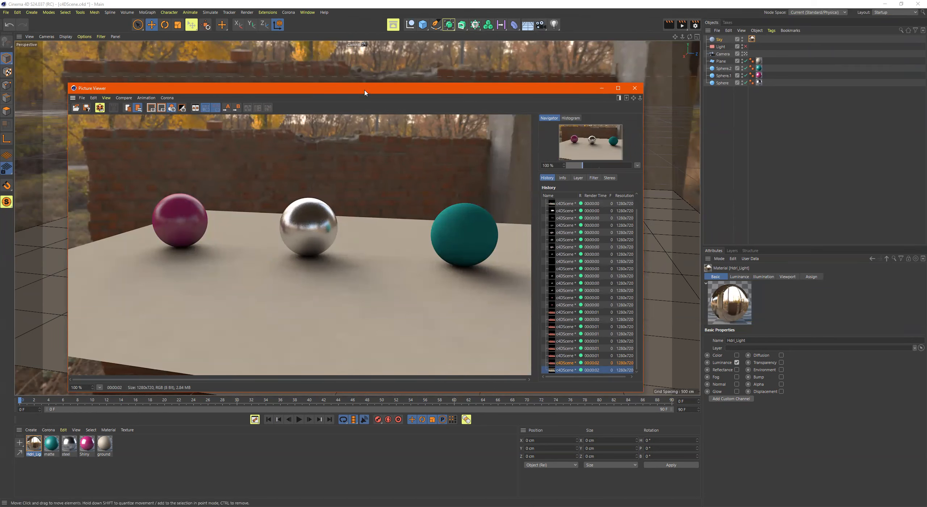
left_click_drag(365, 92, 352, 80)
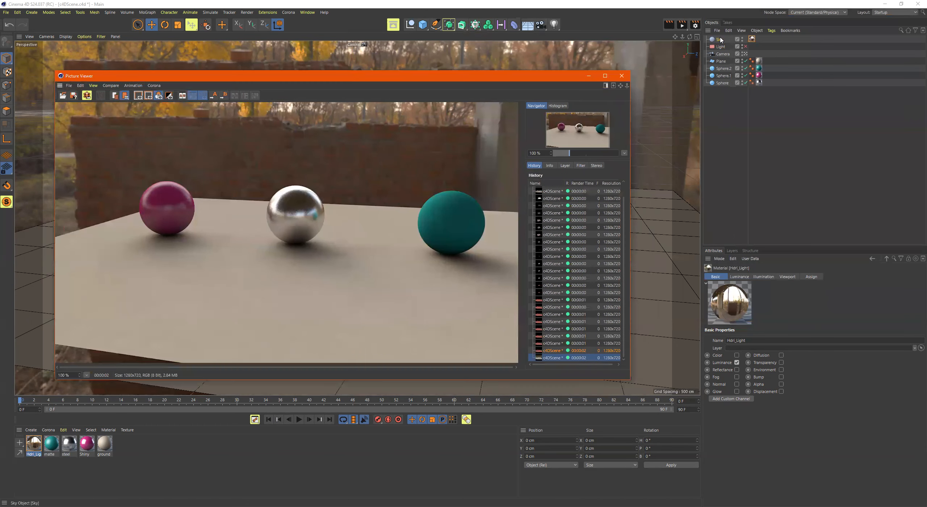
Step: Try out pitch and heading rotations on the Sky object and undo them
left_click(721, 40)
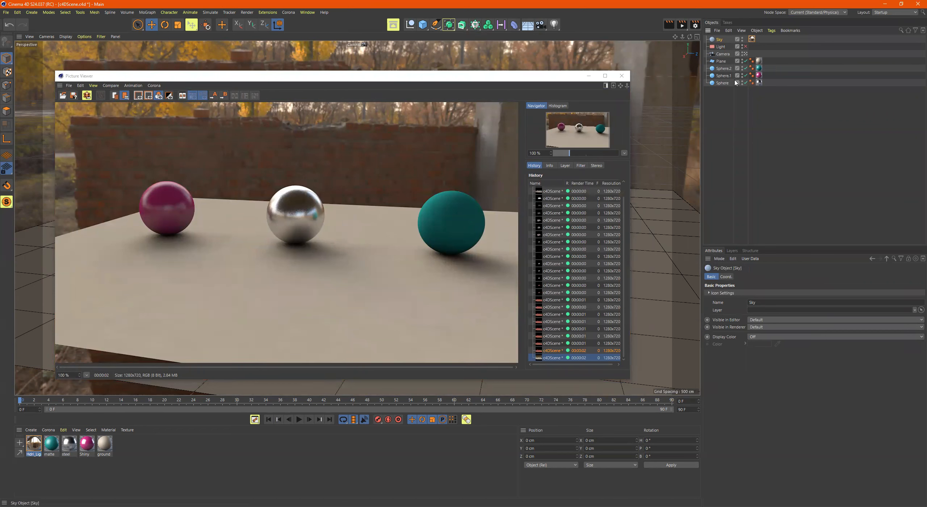
left_click(728, 277)
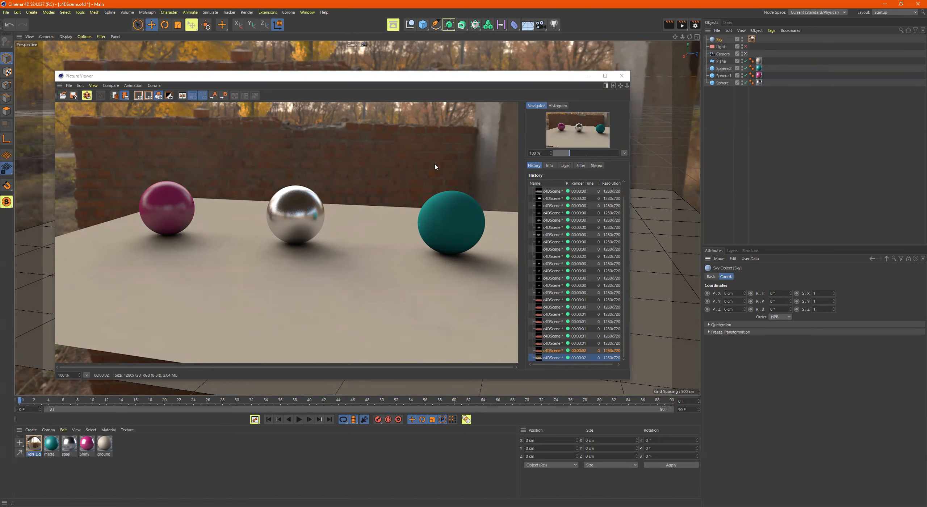
left_click_drag(435, 76, 319, 167)
left_click(791, 304)
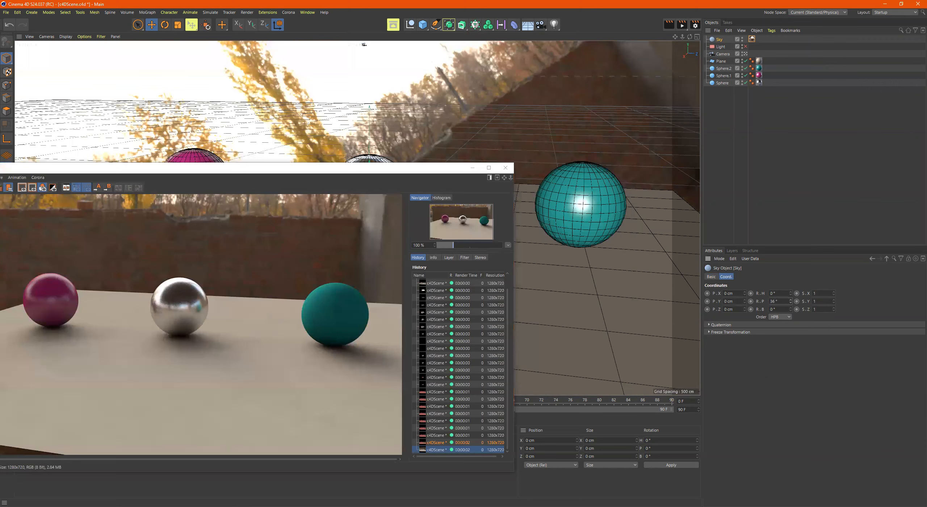
left_click_drag(791, 293, 790, 279)
key("ctrl+z")
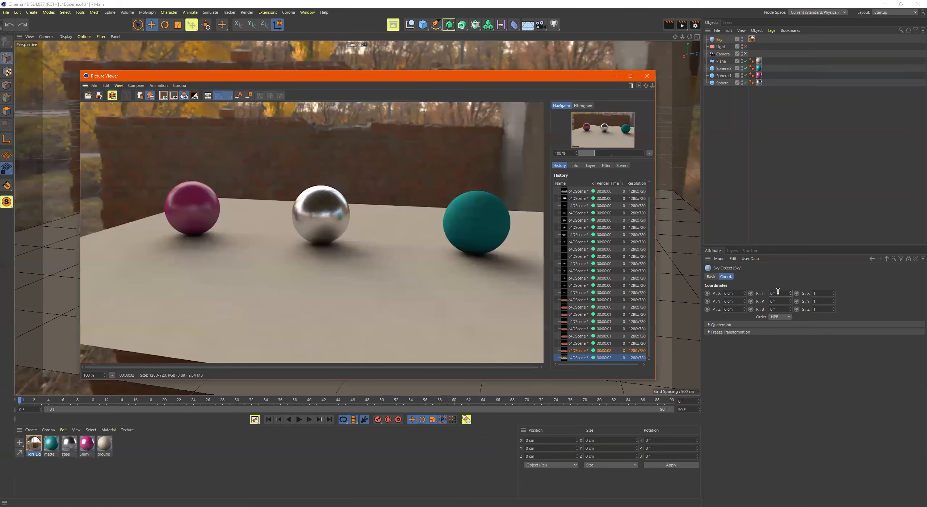
Step: Set the Sky object's heading rotation to 180° and render the scene again
left_click_drag(777, 291, 720, 288)
type("180")
key("Return")
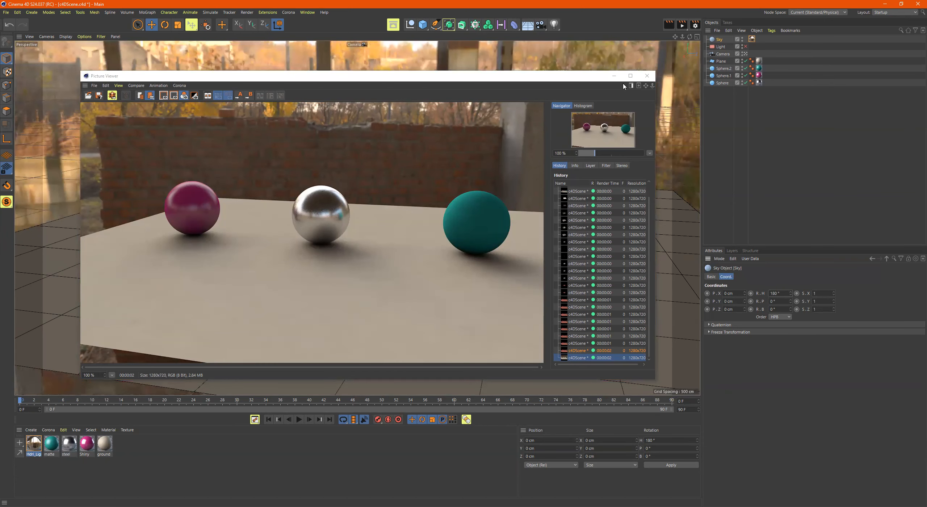
left_click(682, 25)
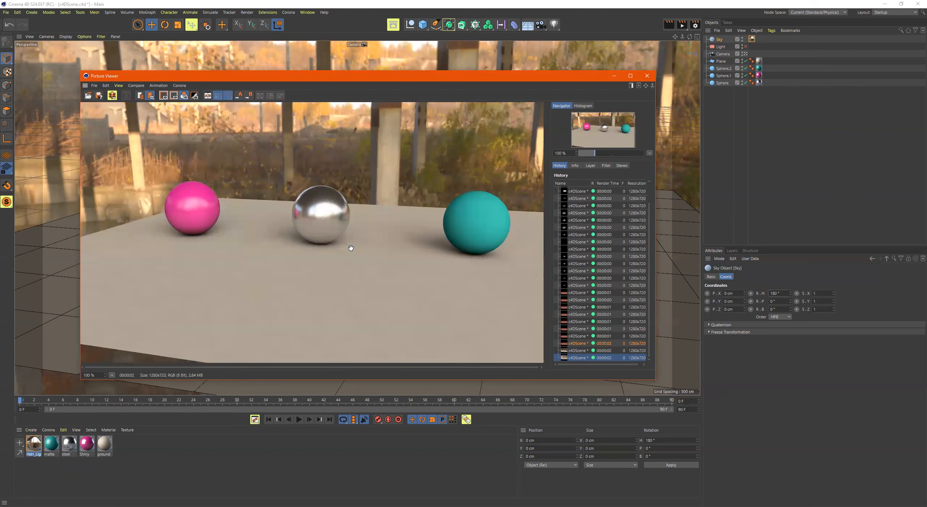
Step: Enable the Light object in addition to the HDRI sky and render the scene
left_click(746, 47)
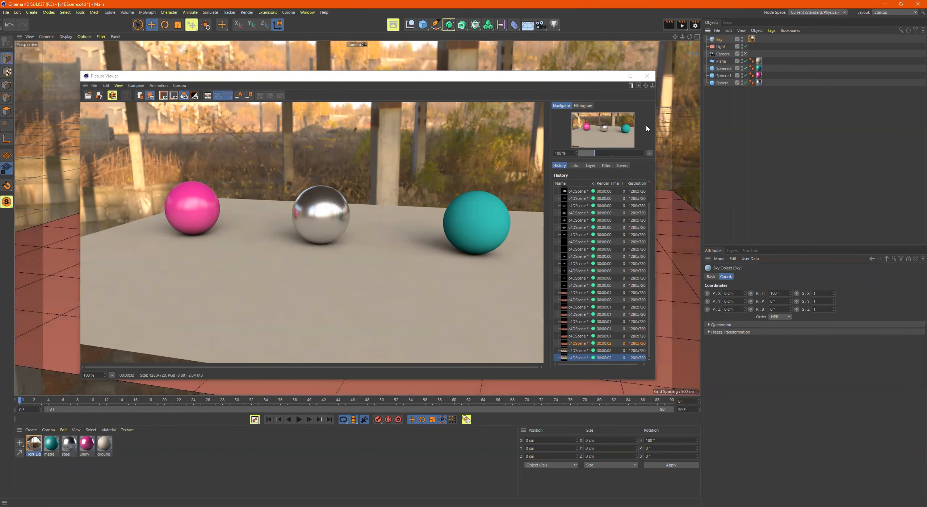
left_click(685, 25)
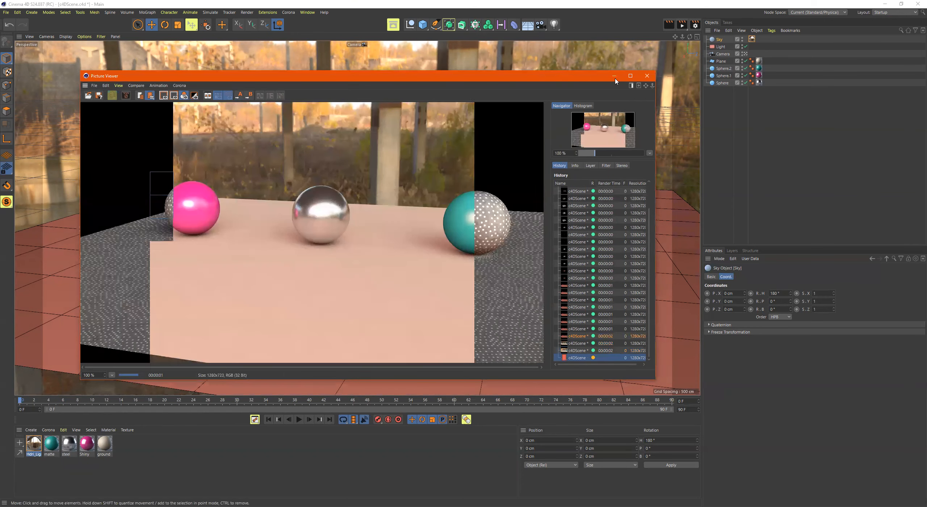
Step: Compare the latest two renders in the history, without and with the extra light
left_click(578, 350)
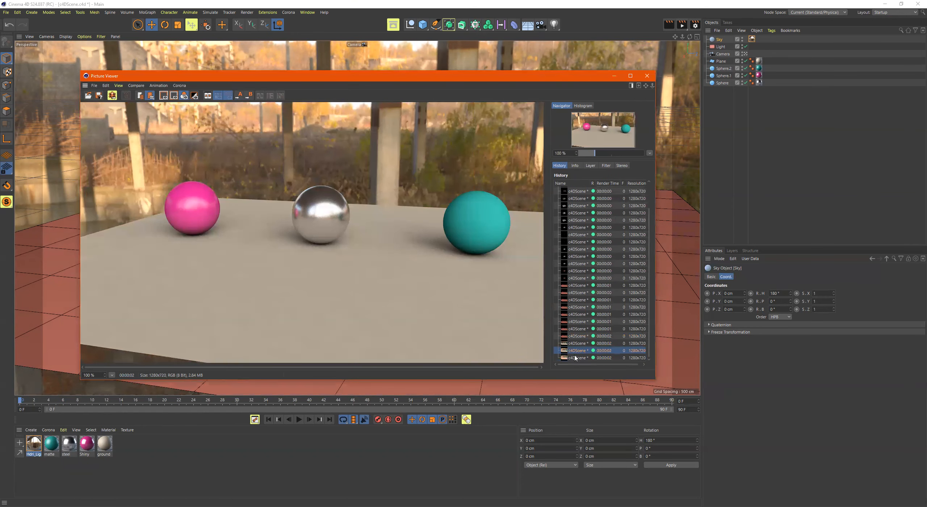
left_click(575, 358)
left_click(576, 354)
left_click(577, 358)
left_click(577, 352)
left_click(577, 356)
left_click(578, 353)
left_click(578, 358)
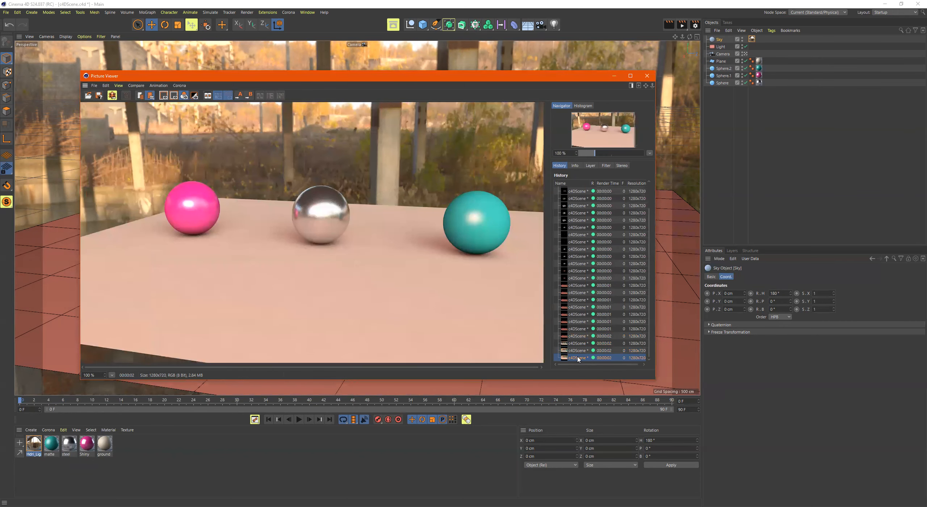
Step: Set the Light object's color saturation to 0% for white light and render the scene again
left_click(721, 47)
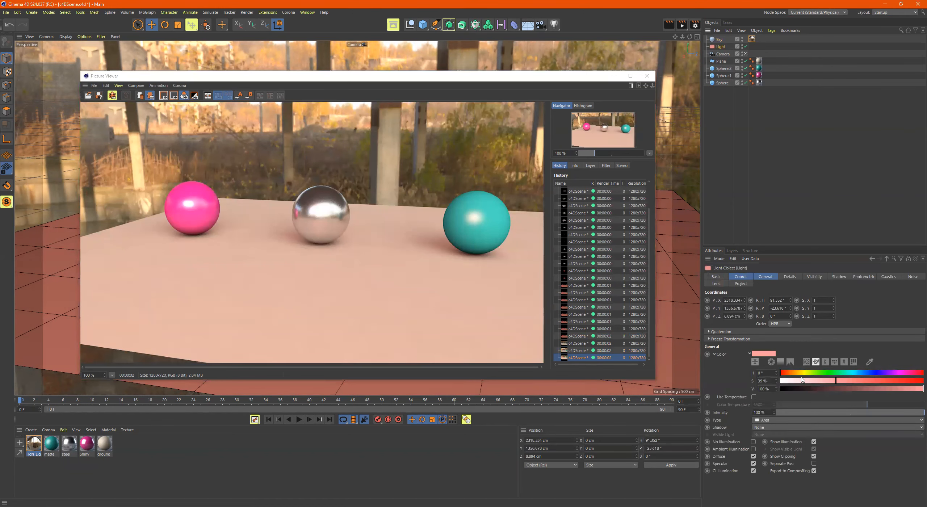
left_click_drag(782, 383, 776, 384)
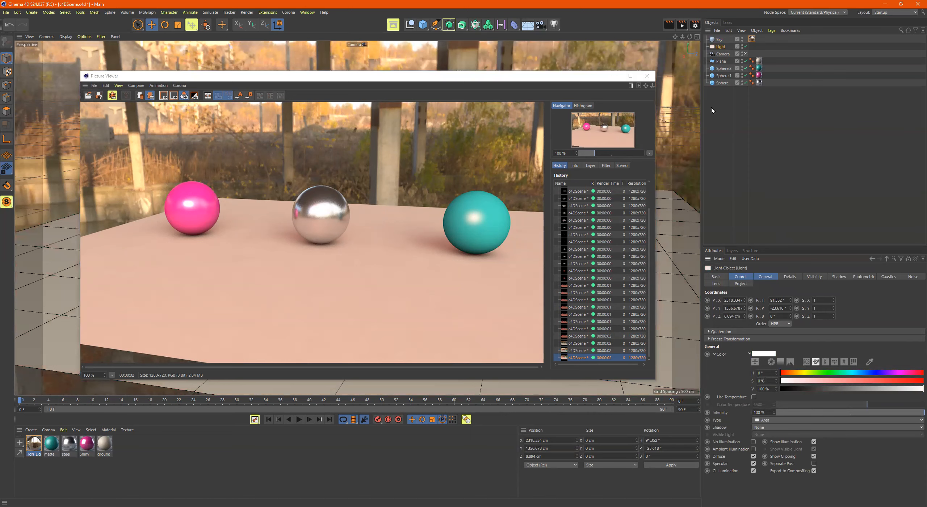
left_click(682, 24)
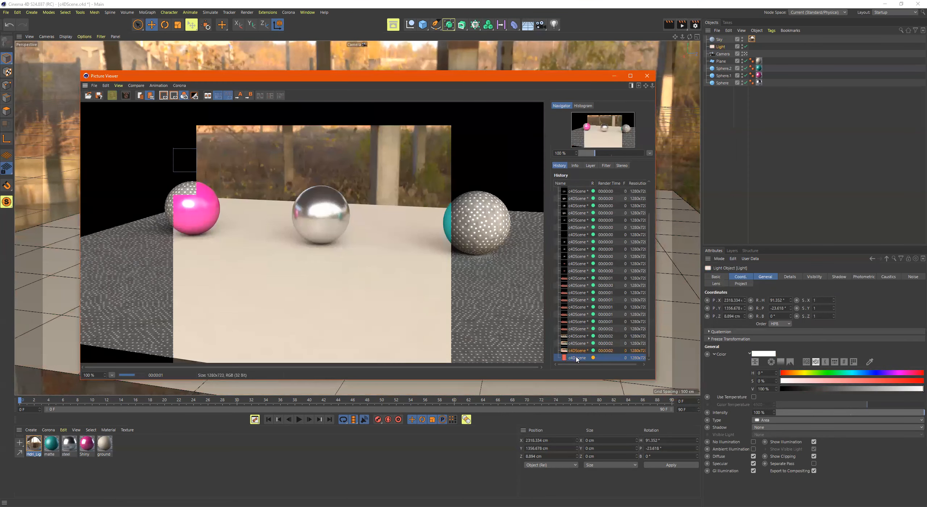
Step: Compare the new white-light render with the HDRI-only and tinted-light renders in the history
left_click(575, 344)
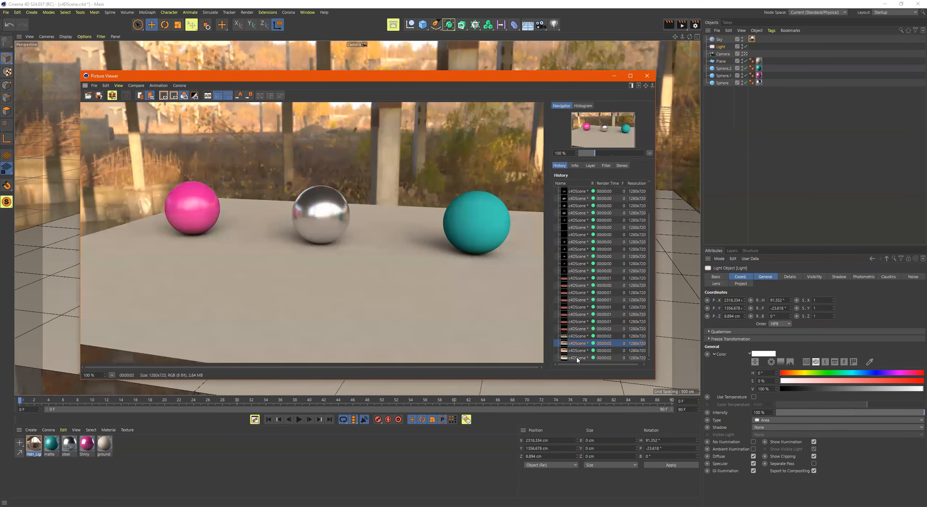
left_click(578, 358)
left_click(578, 350)
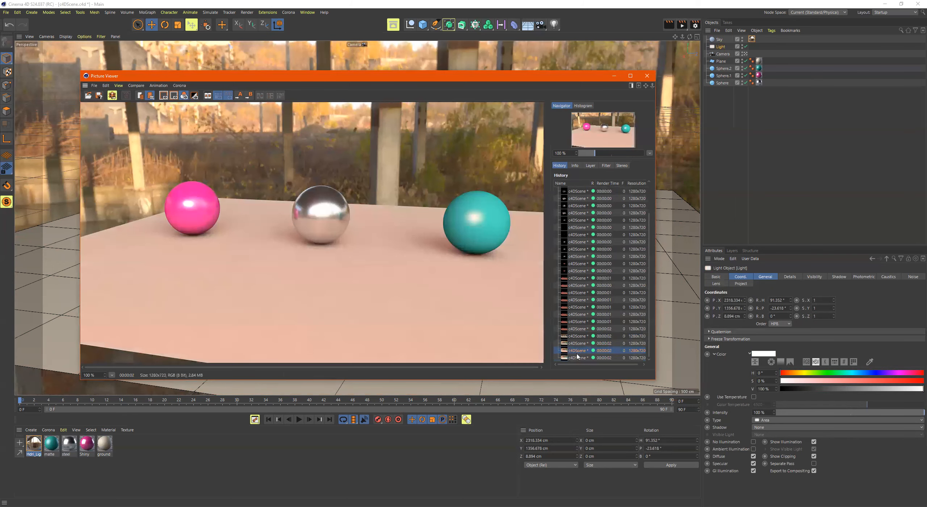
left_click(577, 358)
Step: Delete the unsaved render with the pinkish light from the history
left_click(579, 350)
key("Delete")
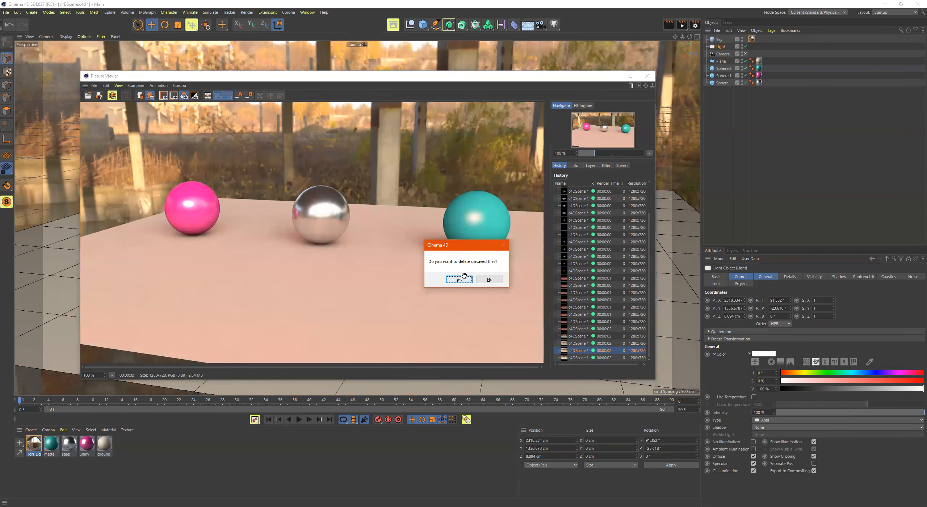
key("Return")
Step: Compare the last renders in the history, flipping between the HDRI-only version and the one with the white light
left_click(572, 357)
left_click(573, 351)
left_click(574, 357)
left_click(574, 351)
left_click(575, 357)
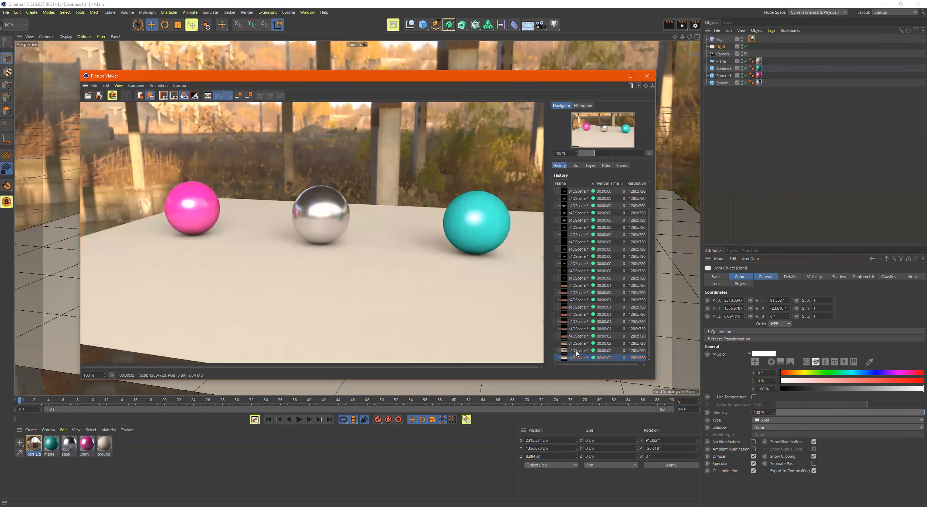
key("Up")
key("Down")
key("Up")
key("Down")
key("Up")
key("Down")
key("Up")
key("Up")
key("Down")
key("Down")
Step: Review every render in the history in order, from the earliest to the latest one with HDRI and white light
scroll(611, 265, "up", 2)
left_click(576, 196)
left_click(577, 192)
key("Down")
key("Down")
key("Down")
key("Down")
key("Down")
key("Down")
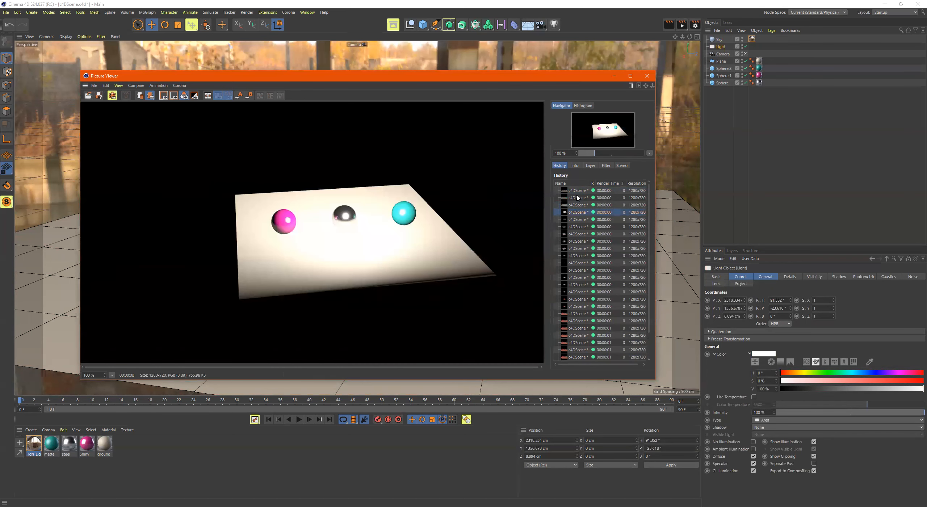
key("Down")
key("Down")
key("Down")
key("Down")
key("Down")
key("Down")
key("Down")
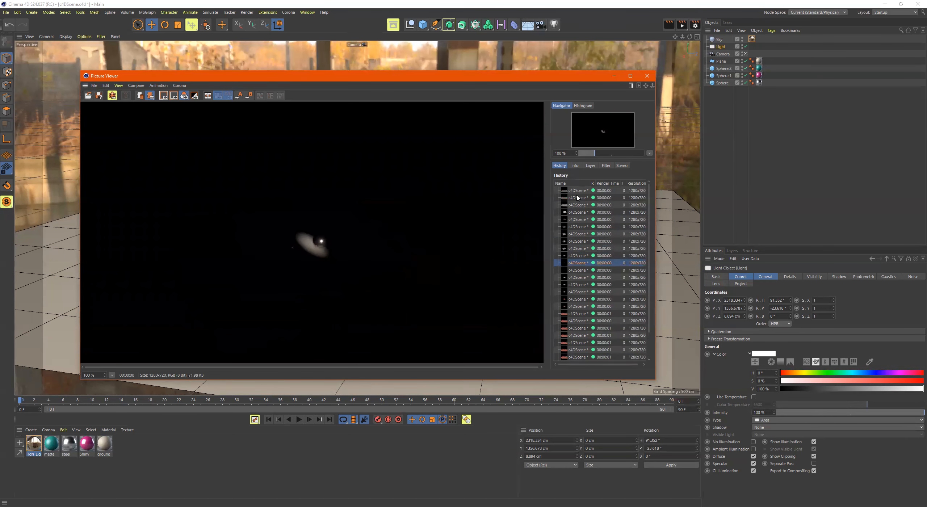
key("Down")
key("Down")
key("Down")
key("Down")
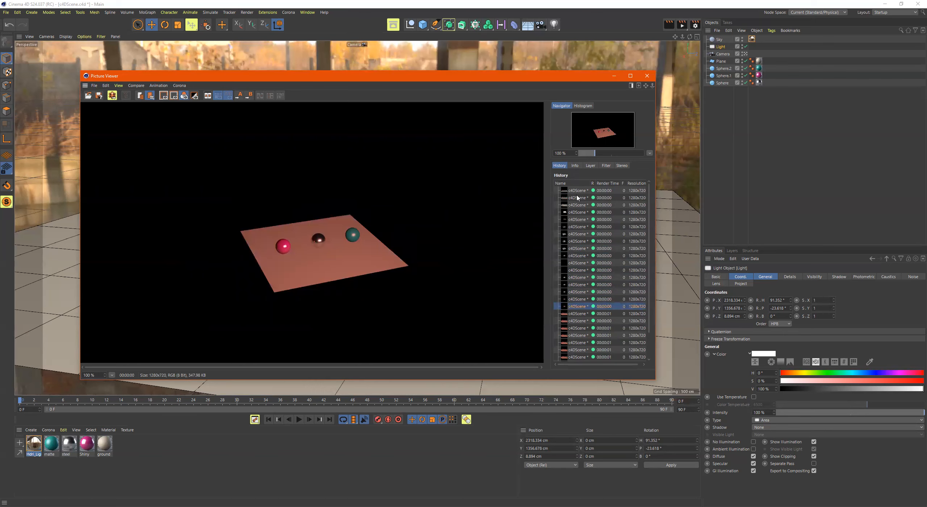
key("Down")
key("Down")
key("Down")
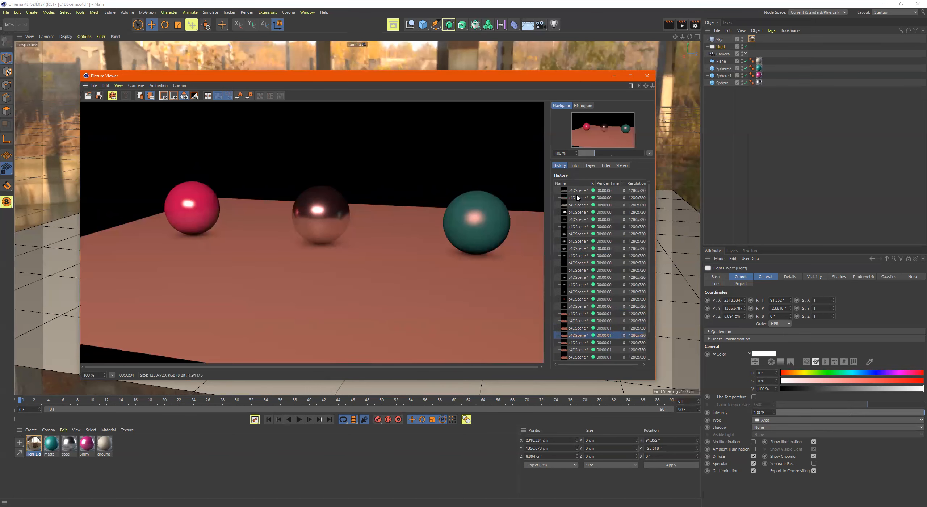
key("Down")
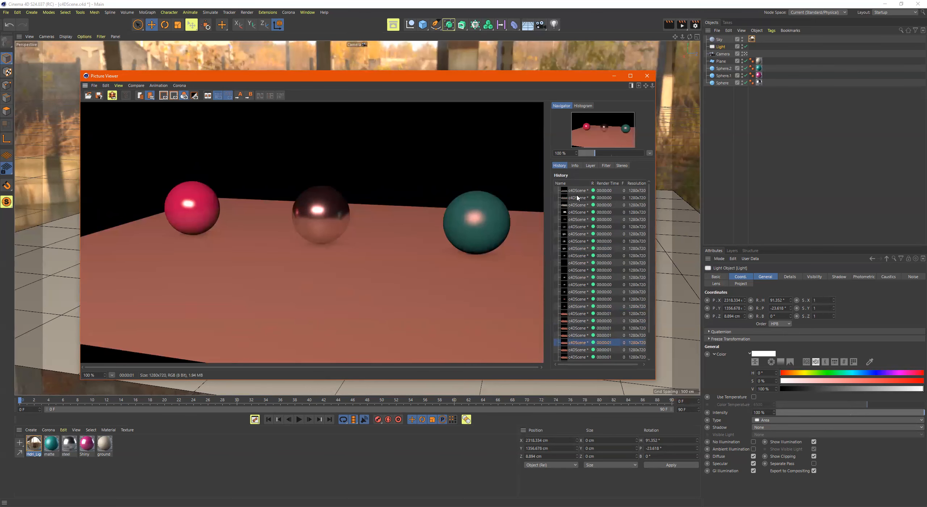
key("Down")
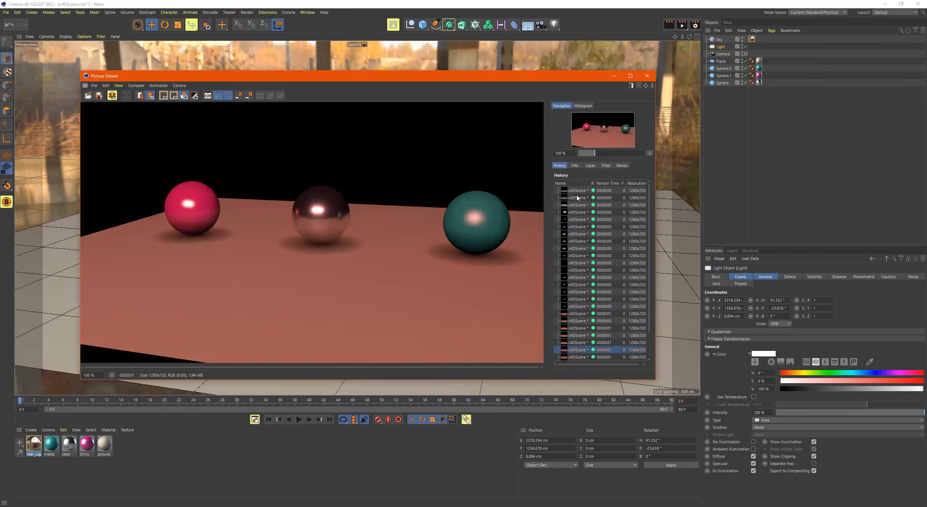
key("Down")
key("Down")
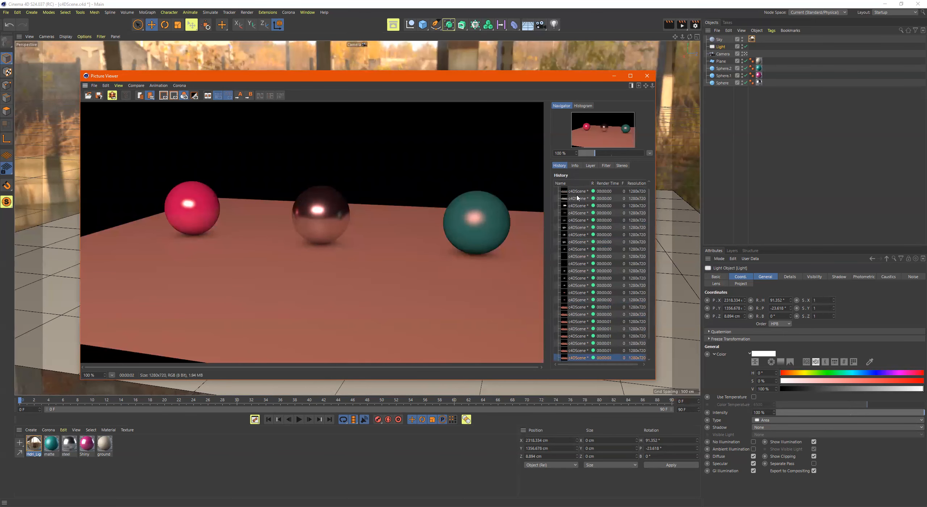
key("Down")
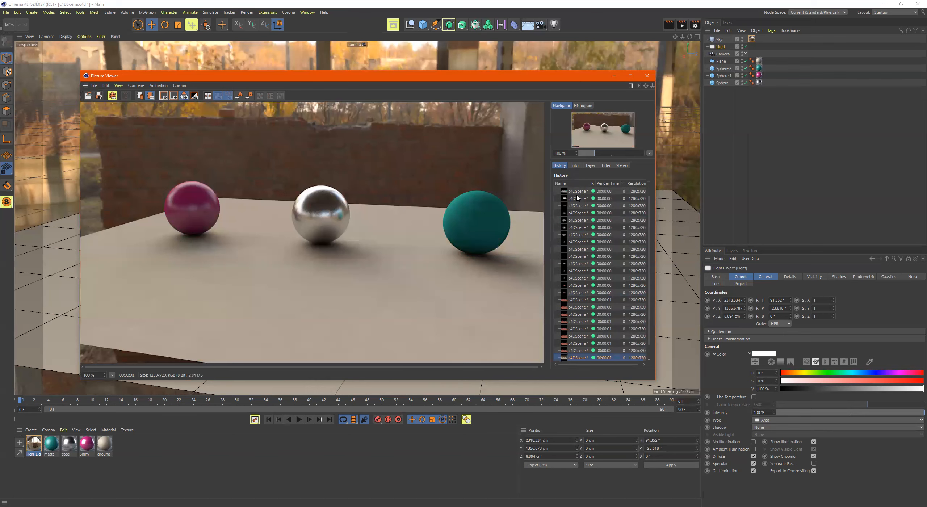
key("Down")
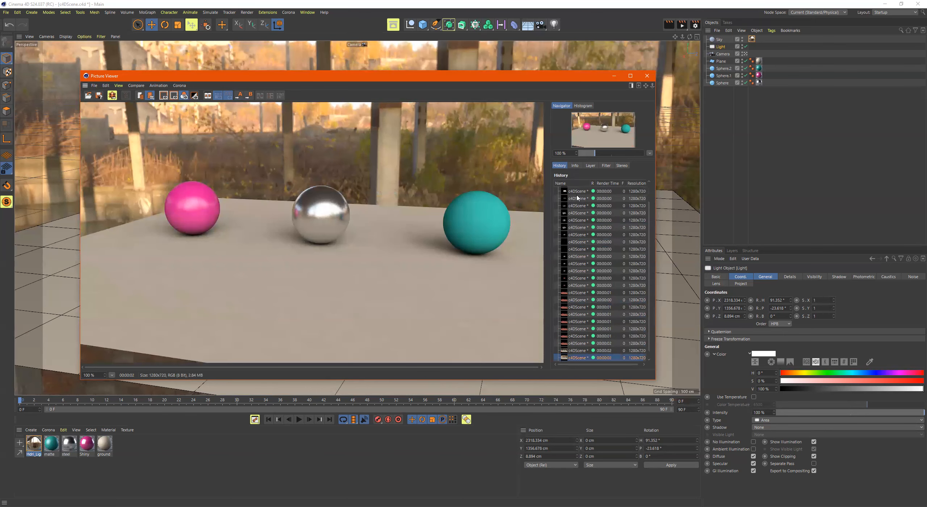
key("Down")
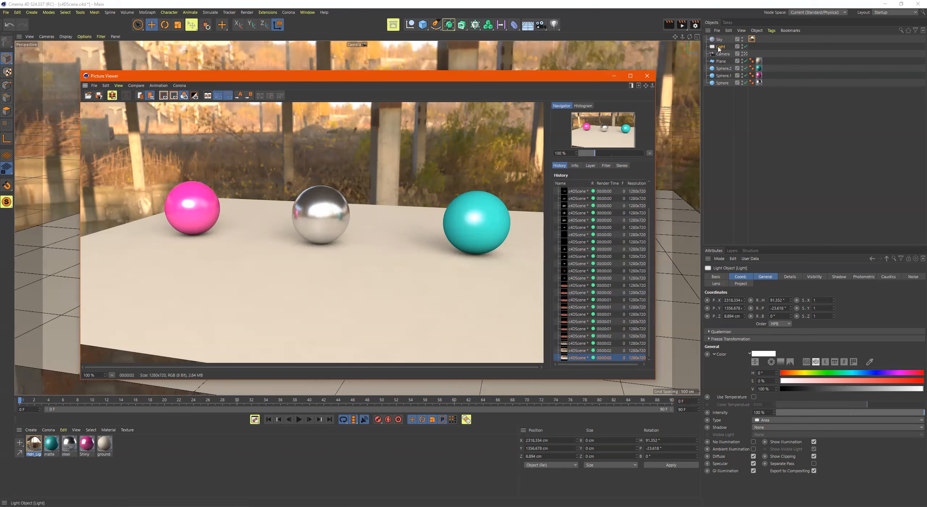
Step: Set the Light object's intensity to 50% and render the scene again
left_click(834, 351)
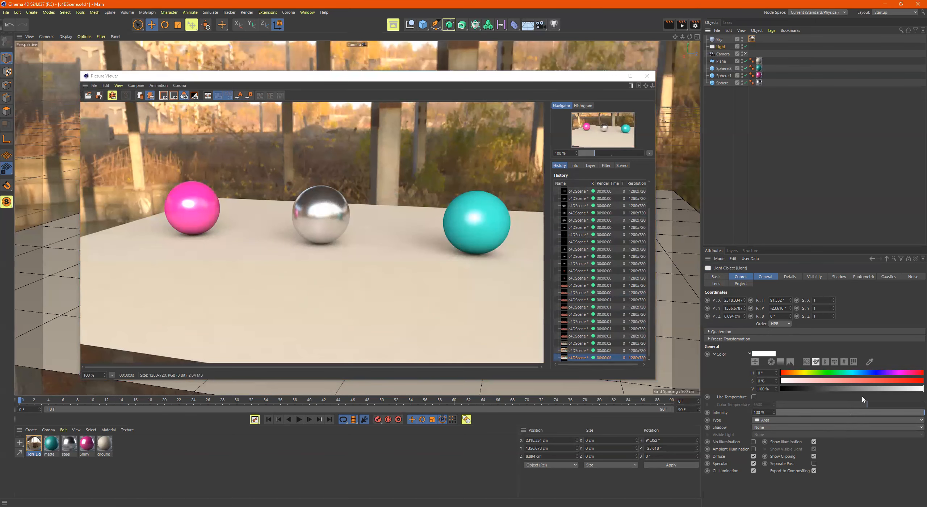
left_click_drag(863, 415, 851, 415)
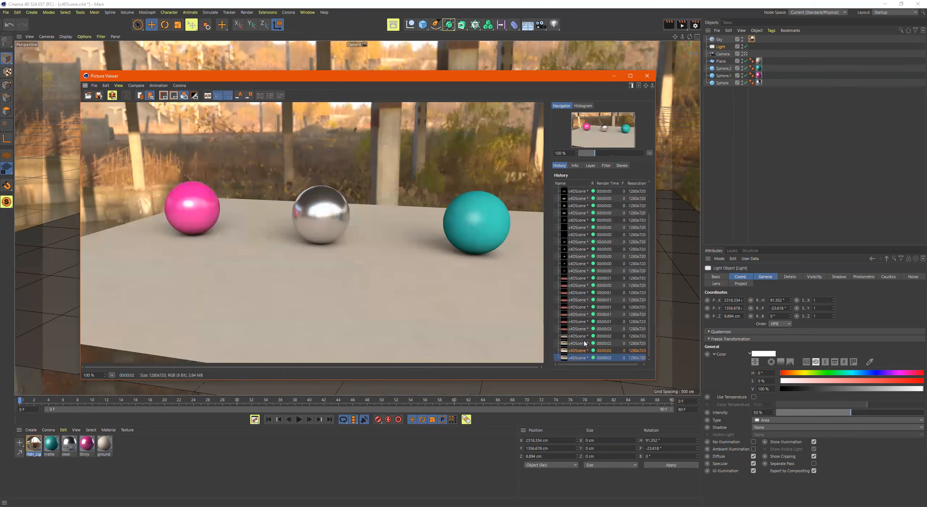
Step: Compare the renders with the light at 100% and at 50% intensity in the history
left_click(587, 350)
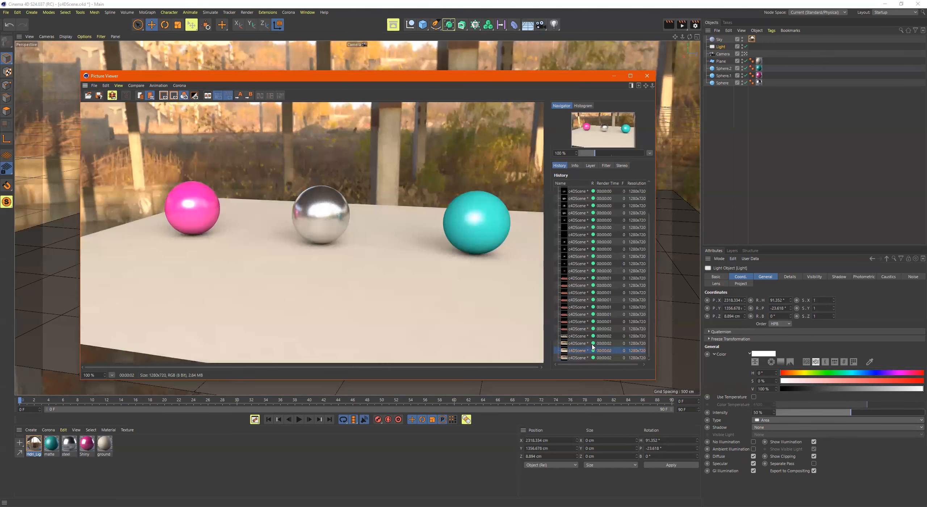
key("Down")
key("Up")
key("Down")
key("Up")
key("Up")
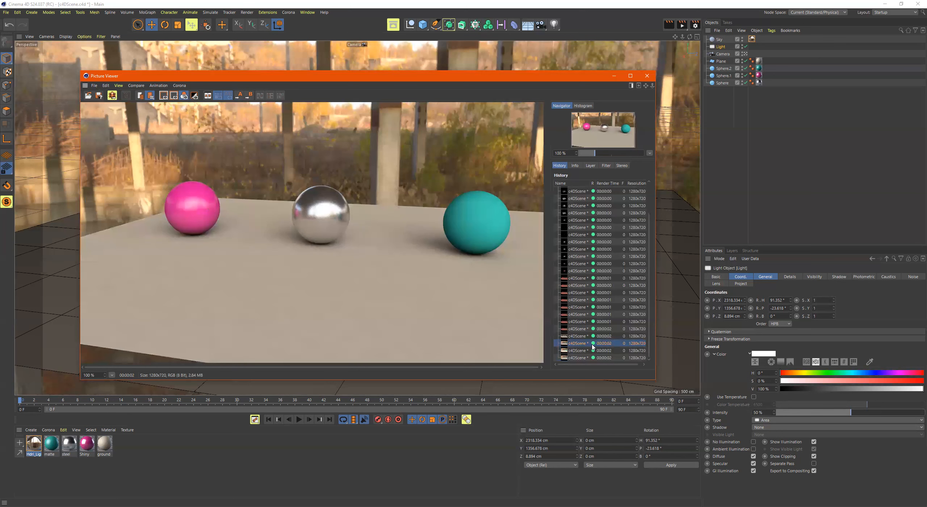
Step: Compare the HDRI-only render with the 50% light render, then close the Picture Viewer
left_click(578, 358)
left_click(581, 344)
left_click(581, 358)
left_click(580, 344)
left_click(579, 358)
left_click(580, 344)
left_click(581, 358)
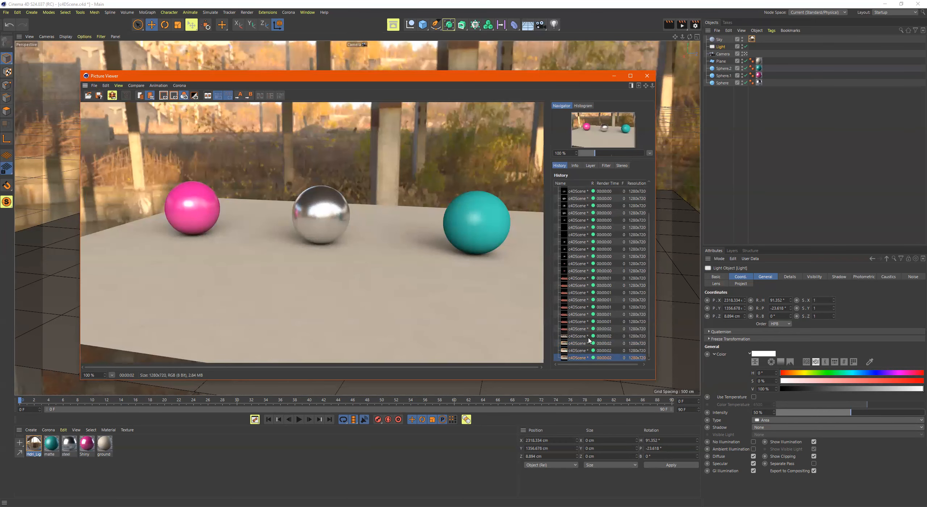
left_click(577, 344)
left_click(578, 358)
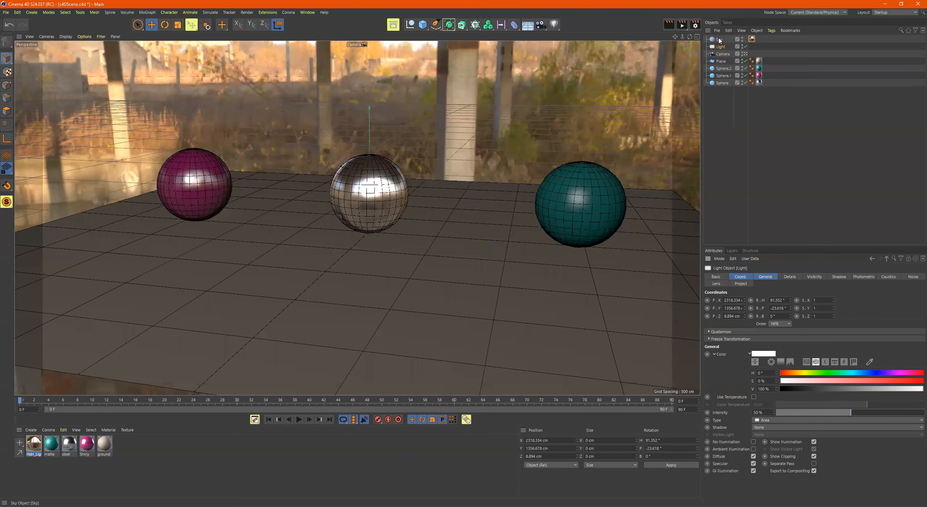
Step: Select the Sky object and preview the lit scene by rendering it directly in the viewport
left_click(719, 39)
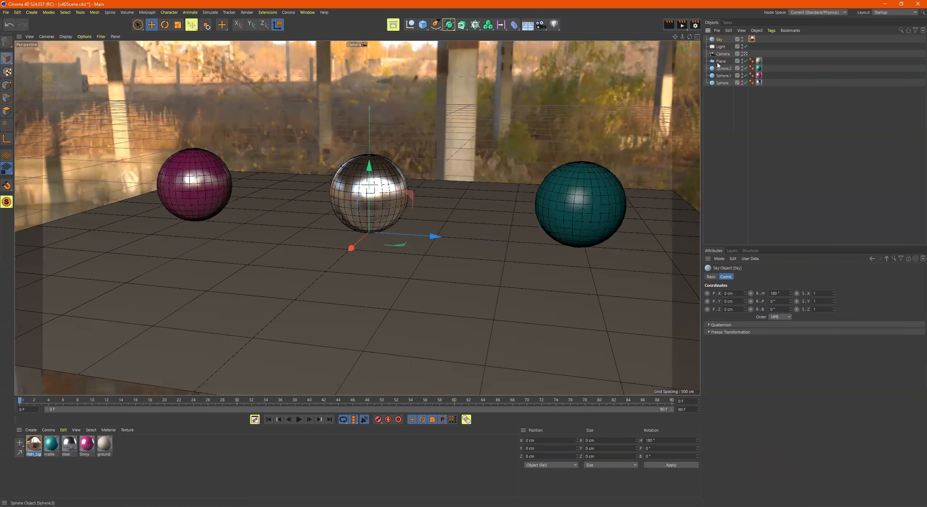
left_click(669, 25)
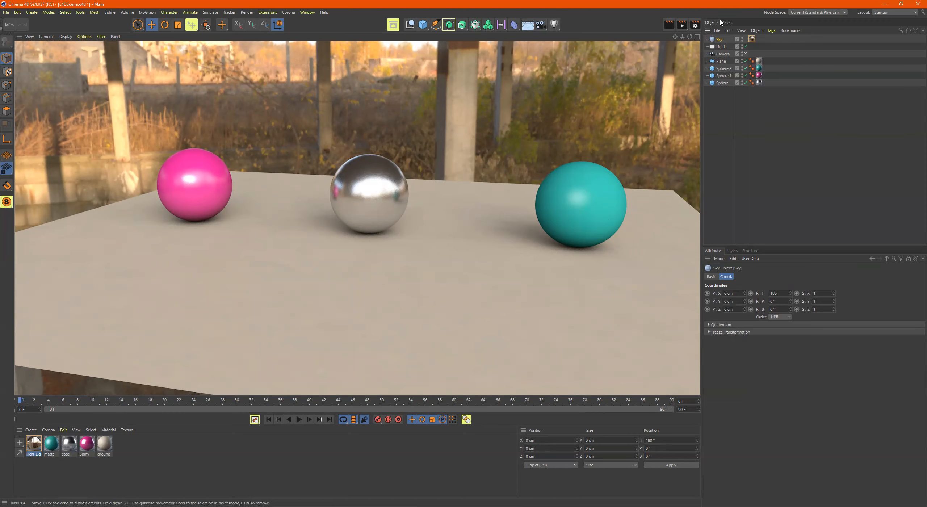
left_click(717, 41)
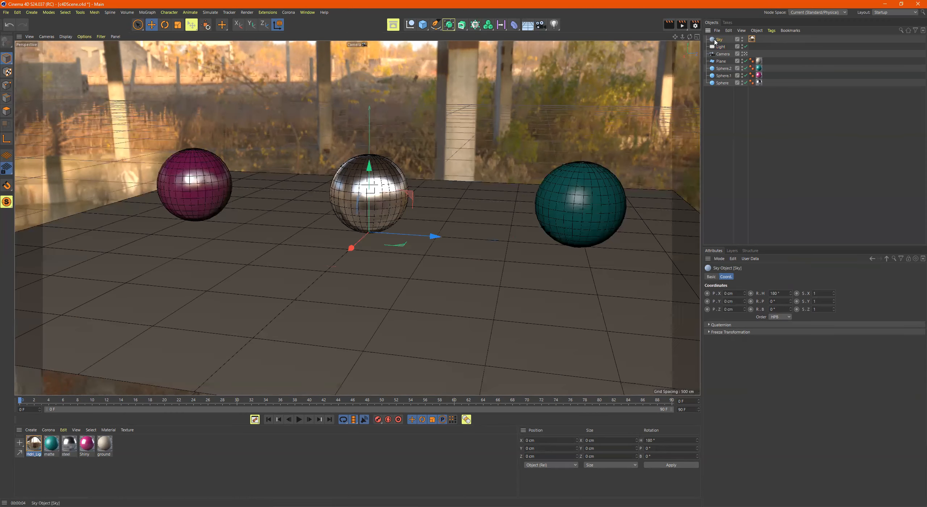
Step: Select the teal, chrome and pink spheres together
left_click(722, 82)
left_click(576, 176)
left_click(391, 197, "shift")
left_click(217, 180, "shift")
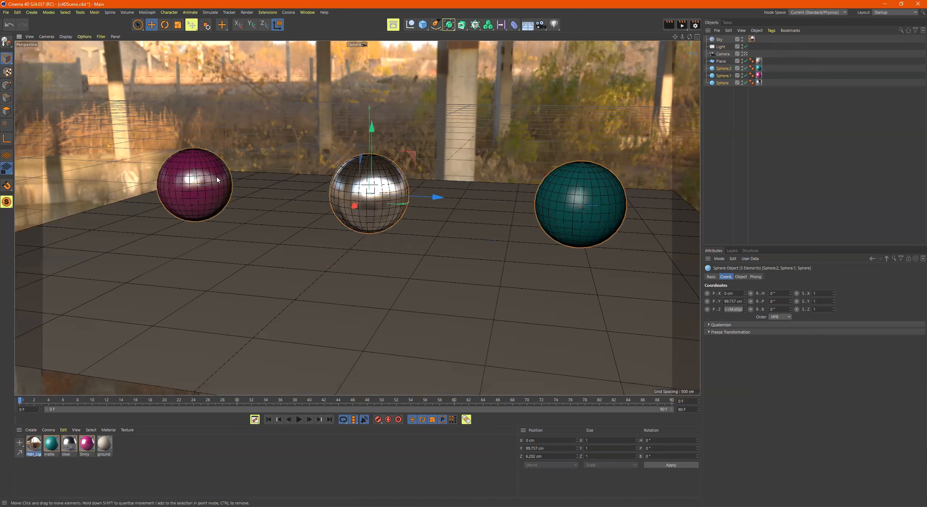